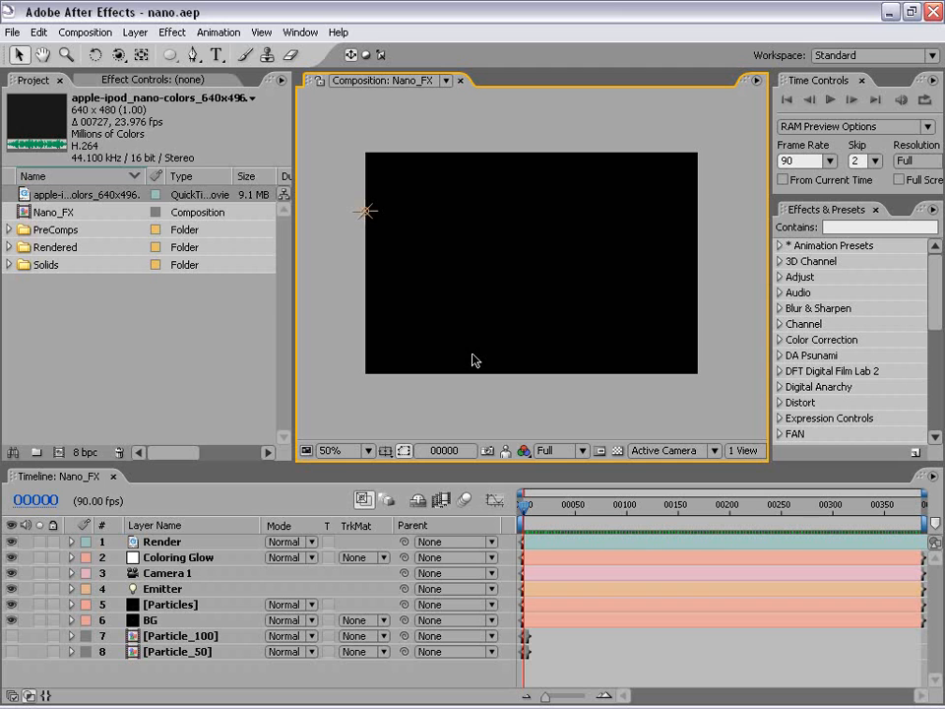
# Play and scrub through the apple-ipod_nano-colors reference footage to study its light streaks, and close the viewer.
pyautogui.doubleClick(60, 195)
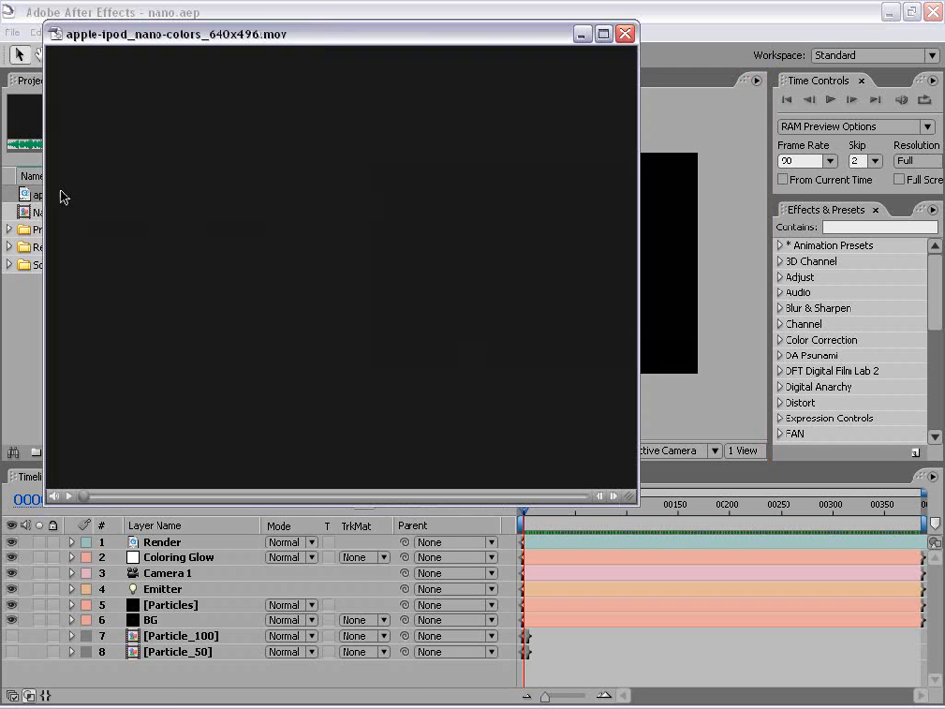
pyautogui.moveTo(289, 33); pyautogui.dragTo(402, 94)
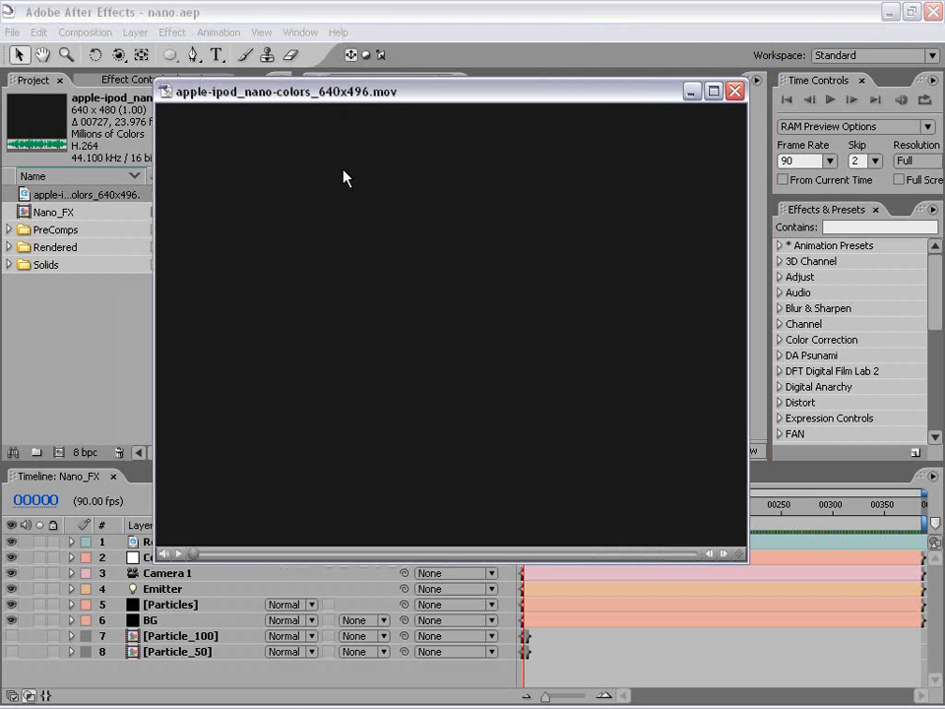
pyautogui.click(180, 557)
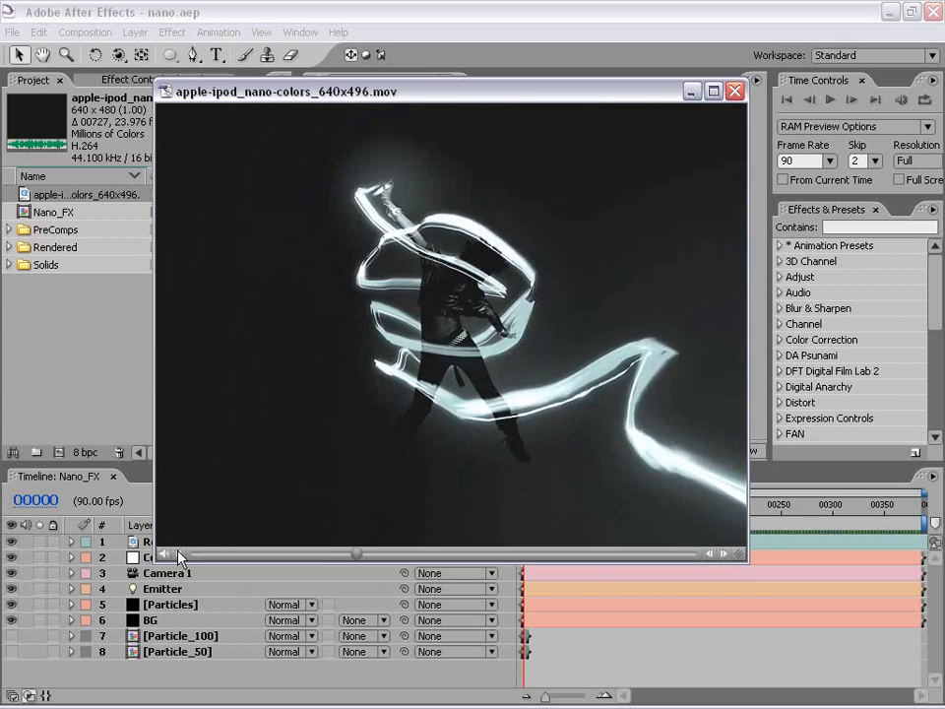
pyautogui.click(164, 553)
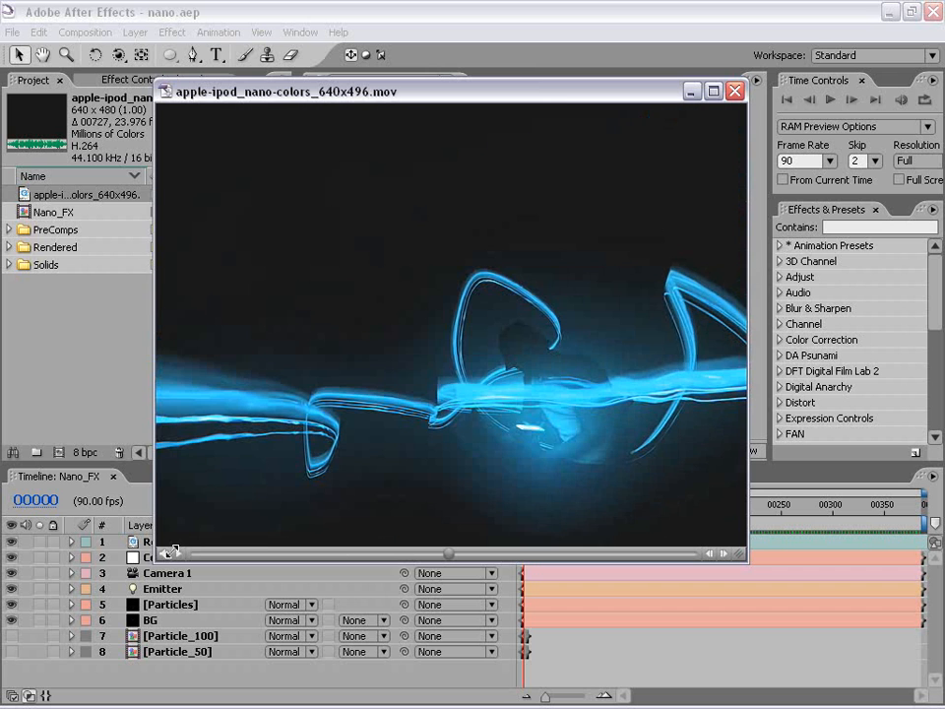
pyautogui.moveTo(446, 557); pyautogui.dragTo(562, 557)
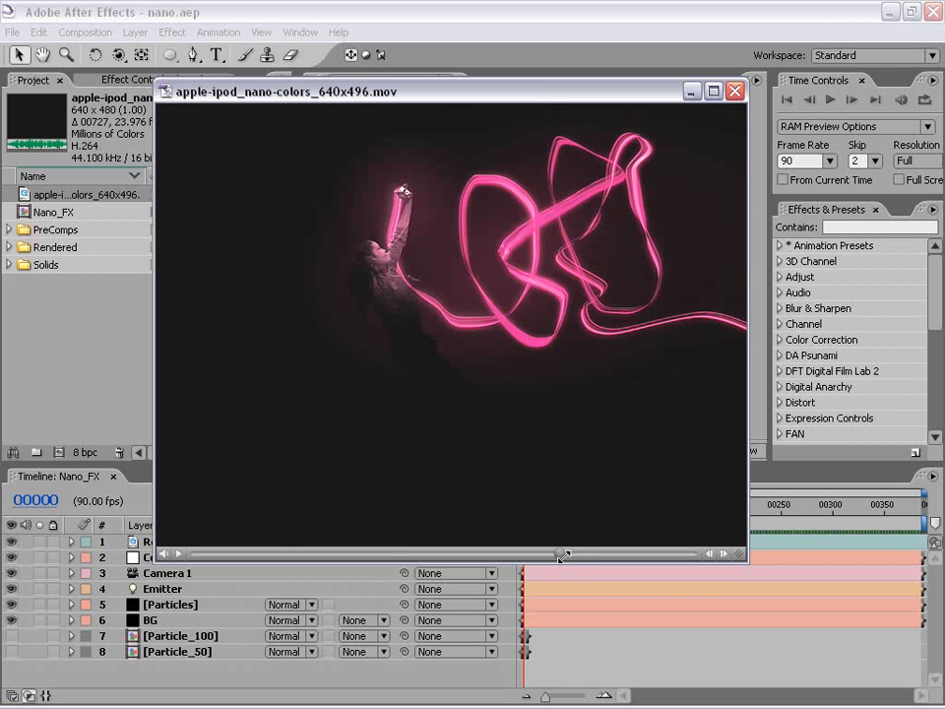
pyautogui.moveTo(564, 556); pyautogui.dragTo(562, 556)
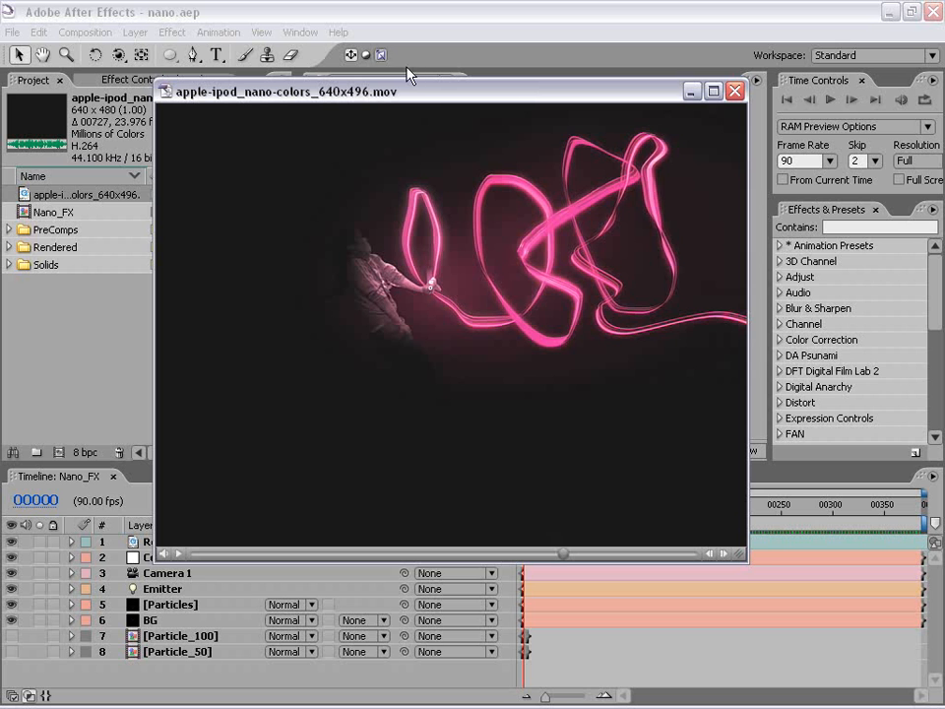
pyautogui.moveTo(572, 555); pyautogui.dragTo(580, 556)
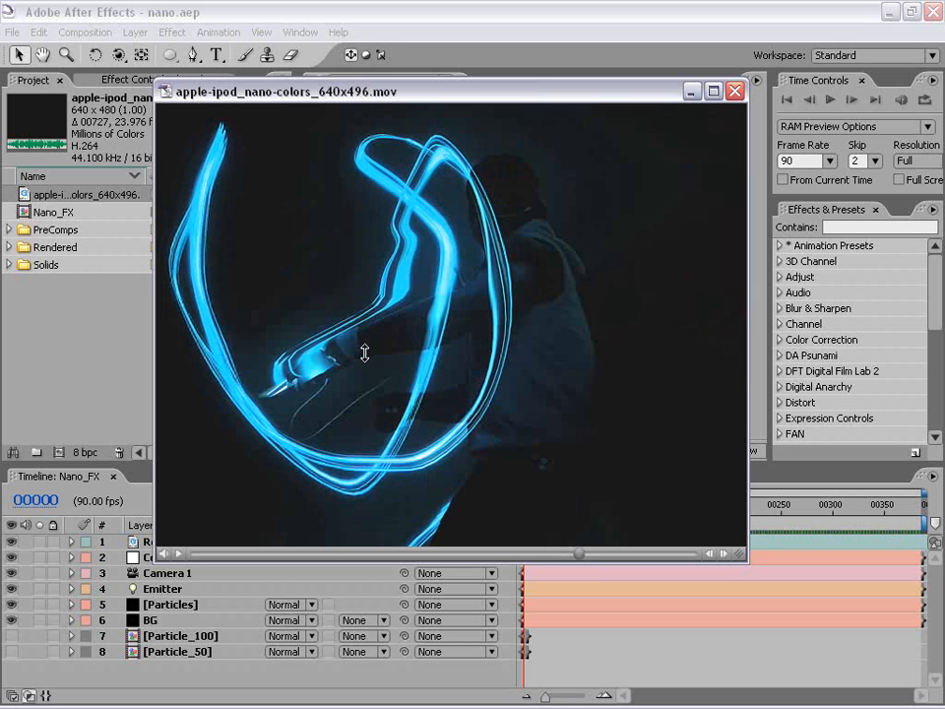
pyautogui.click(734, 92)
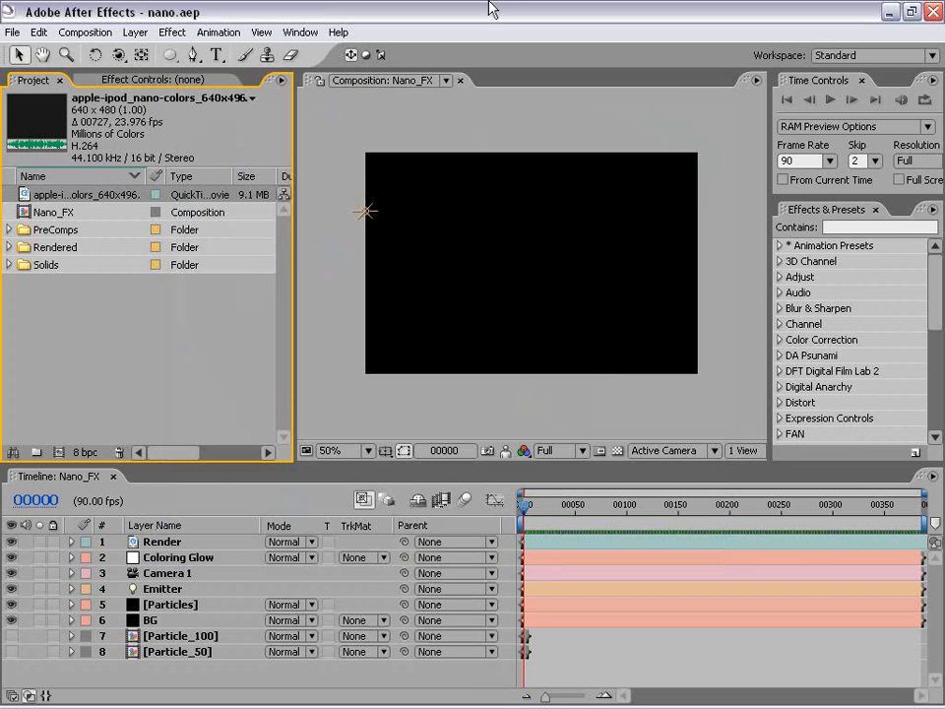
# Preview the finished Nano_FX composition in a maximized view, and restore the normal layout.
pyautogui.click(129, 326)
pyautogui.click(444, 321)
pyautogui.press('KP_0')
pyautogui.press('space')
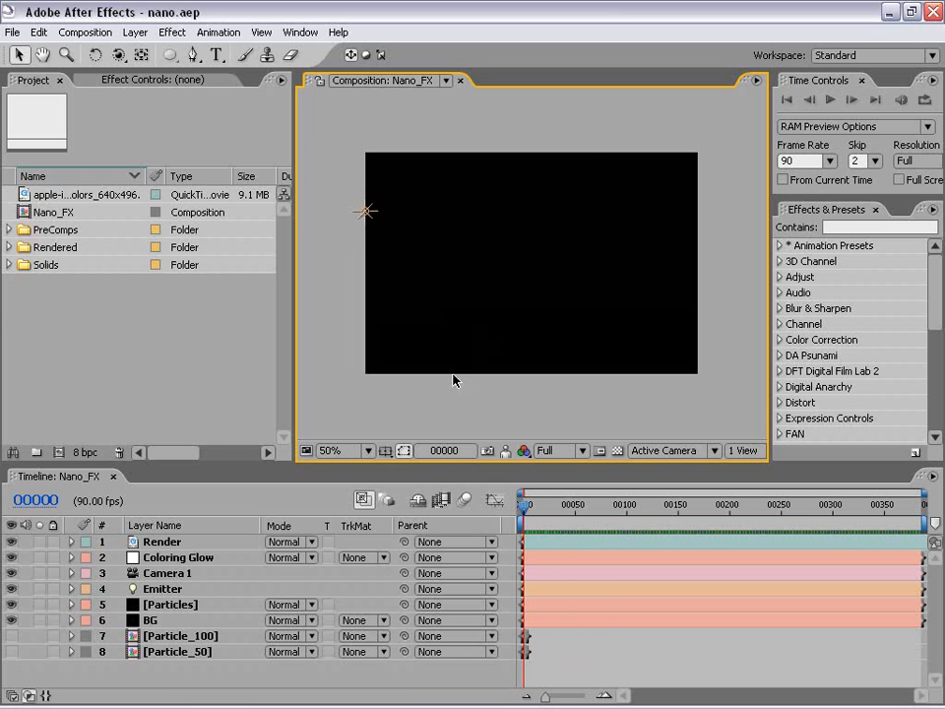
pyautogui.press('`')
pyautogui.press('KP_0')
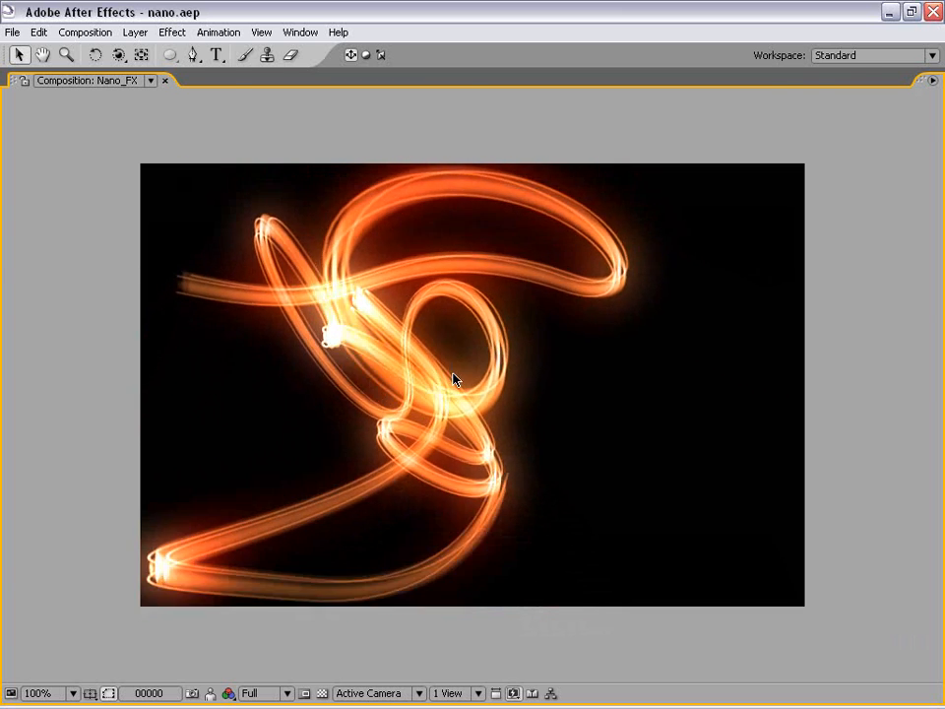
pyautogui.press('`')
pyautogui.scroll(-1, 454, 381)
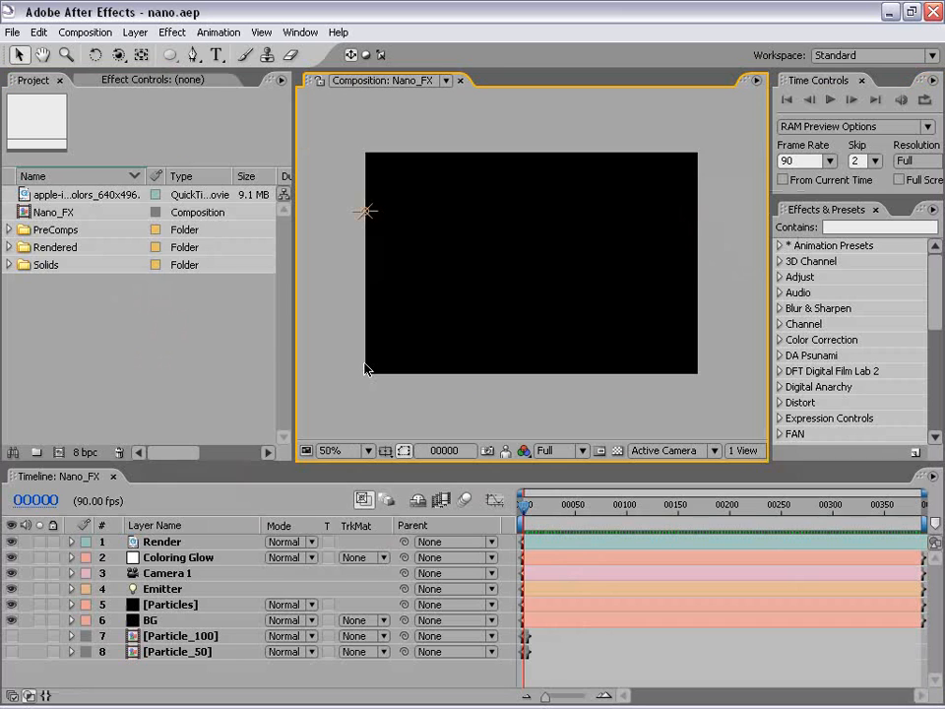
# Create a composition named Nano_Ad at 720 × 480 with square pixels, 30 fps and a duration of 300 frames.
pyautogui.click(99, 325)
pyautogui.click(84, 32)
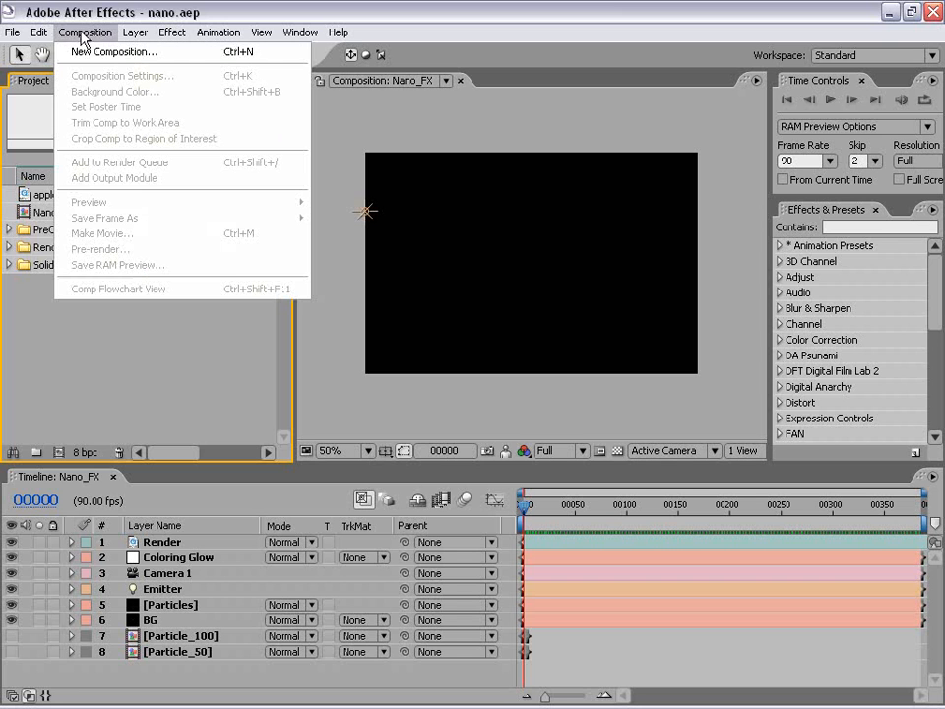
pyautogui.click(120, 49)
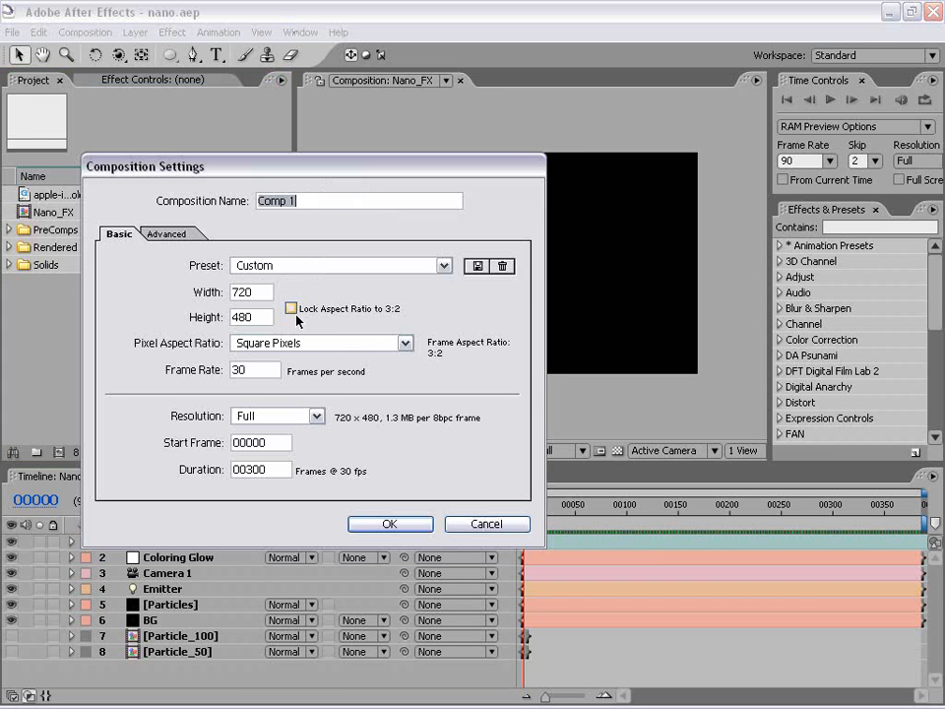
pyautogui.doubleClick(261, 293)
pyautogui.click(295, 342)
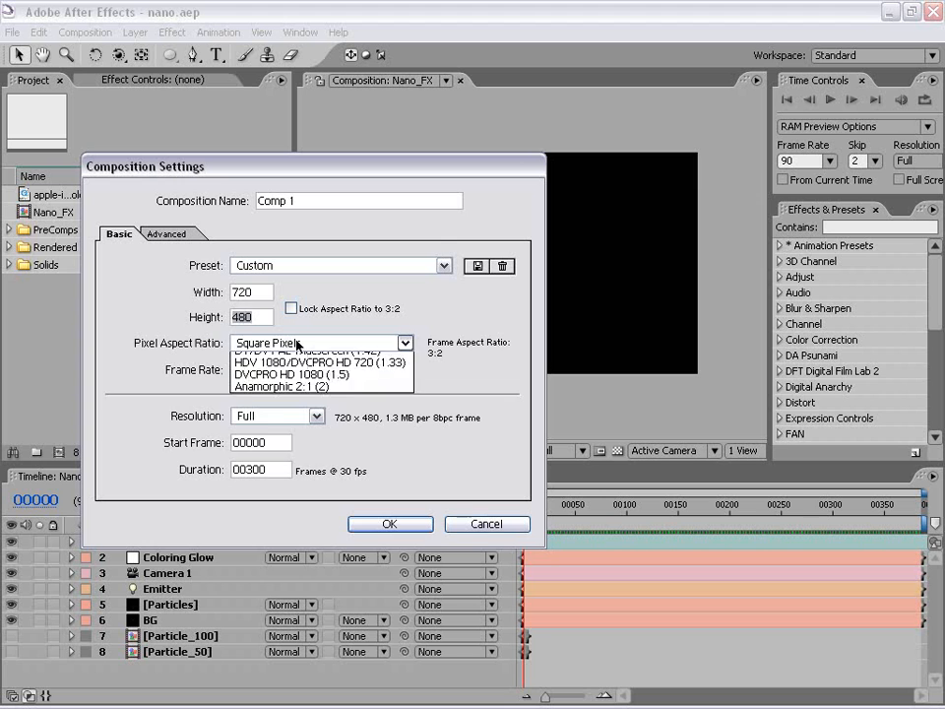
pyautogui.click(296, 360)
pyautogui.press('Tab')
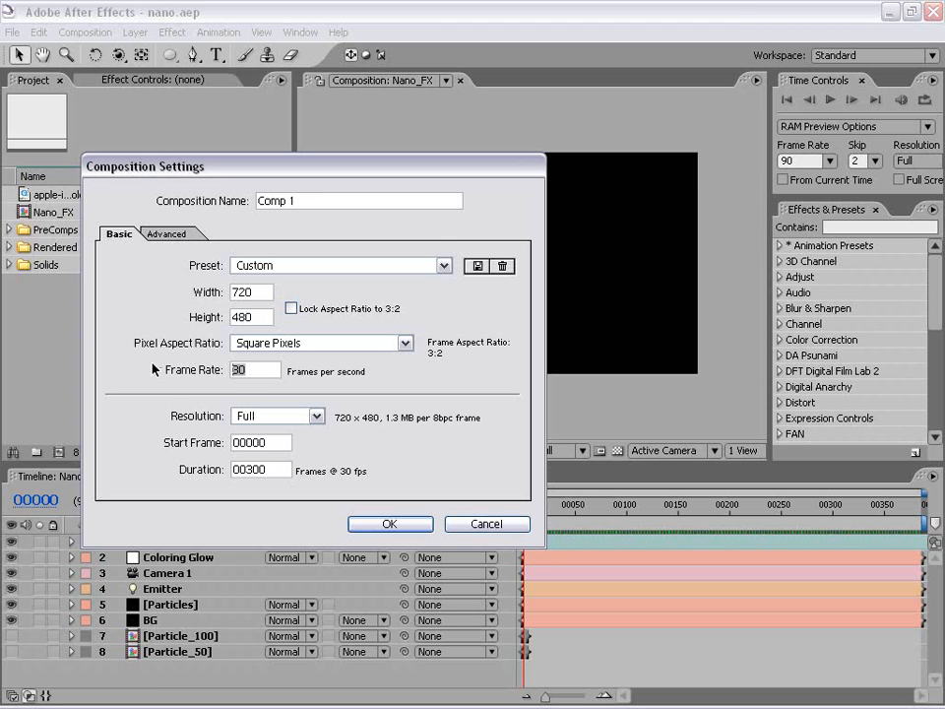
pyautogui.moveTo(283, 471); pyautogui.dragTo(212, 473)
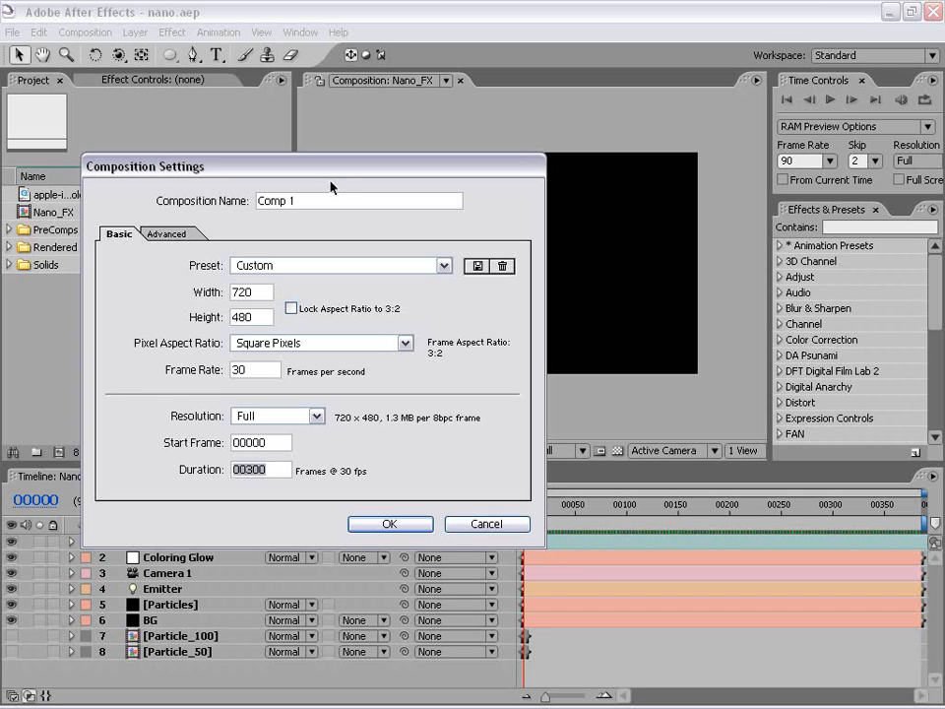
pyautogui.moveTo(313, 201); pyautogui.dragTo(259, 205)
pyautogui.write('Nano_ad')
pyautogui.press('Return')
pyautogui.click(399, 401)
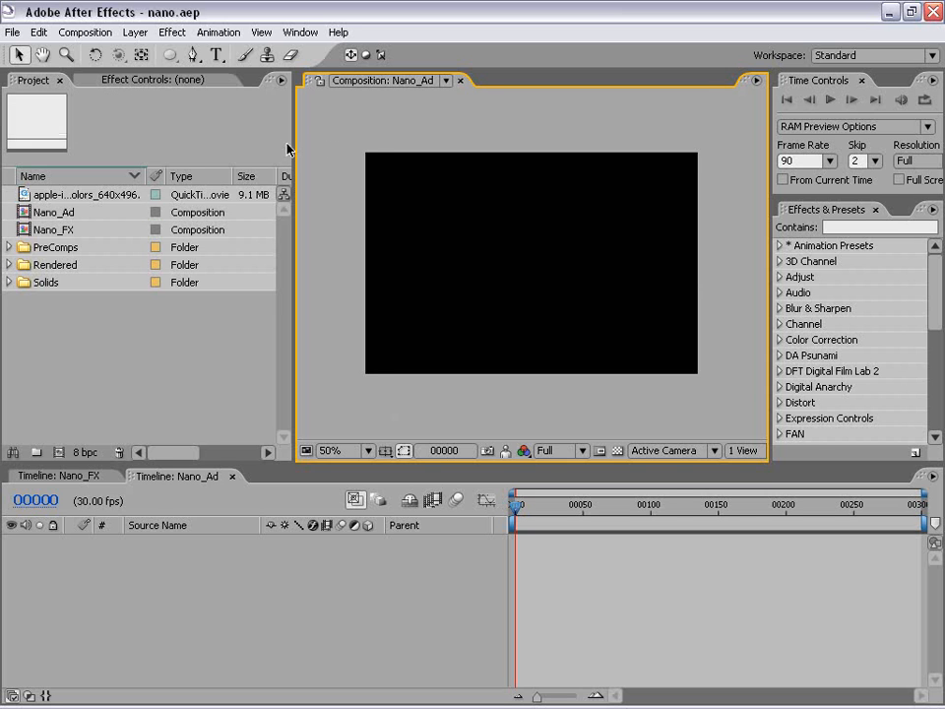
# Add a black (000000) solid at the composition size of 720 × 480 to Nano_Ad.
pyautogui.moveTo(290, 149); pyautogui.dragTo(240, 149)
pyautogui.click(134, 32)
pyautogui.moveTo(148, 51)
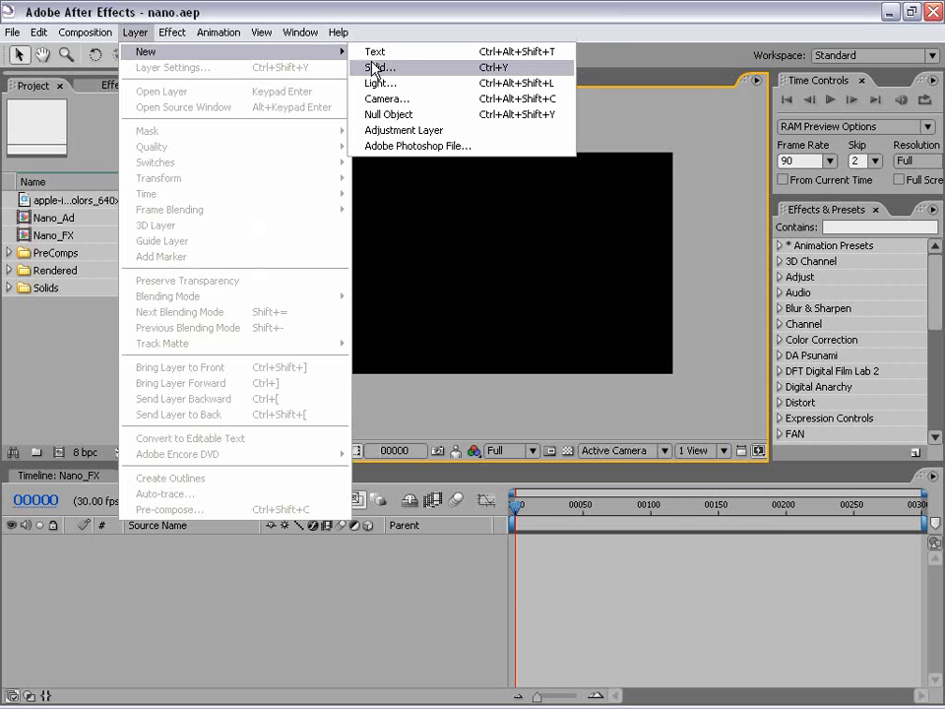
pyautogui.click(408, 68)
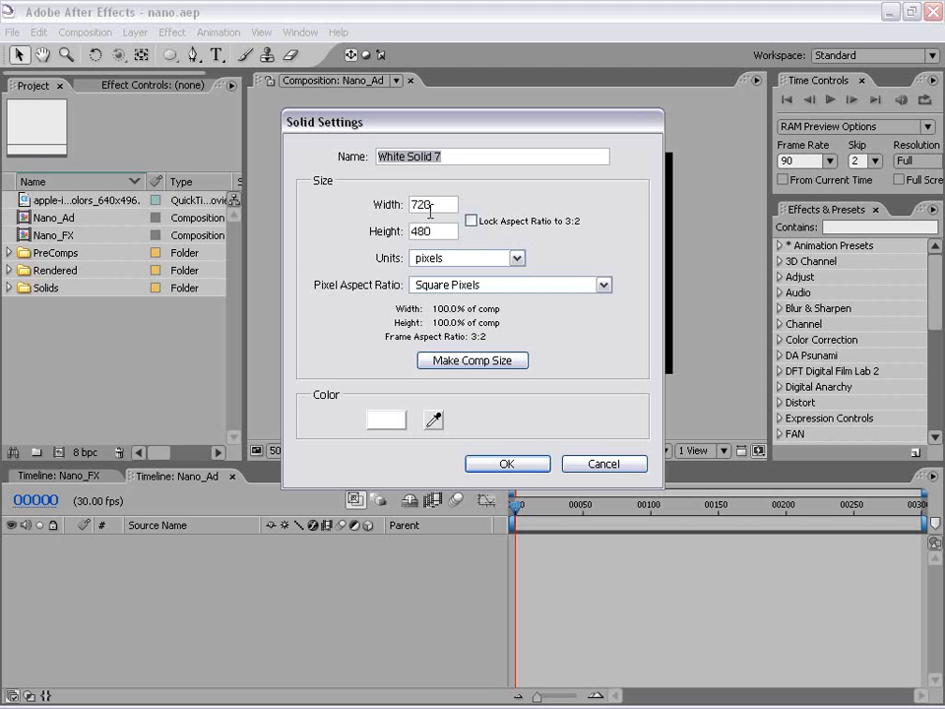
pyautogui.doubleClick(430, 205)
pyautogui.click(473, 361)
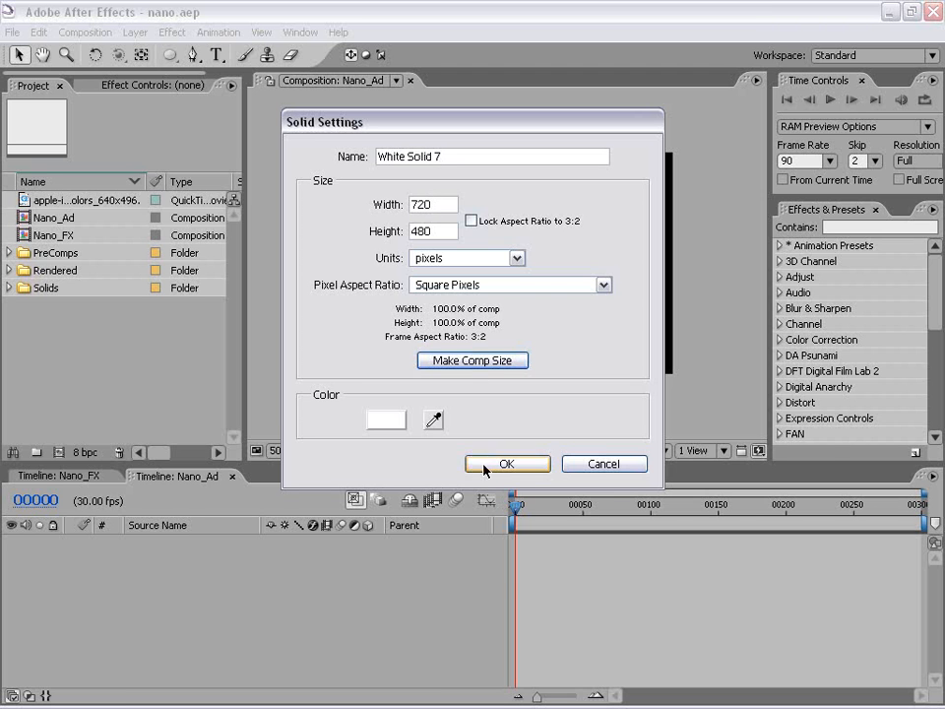
pyautogui.click(386, 418)
pyautogui.moveTo(383, 416); pyautogui.dragTo(693, 603)
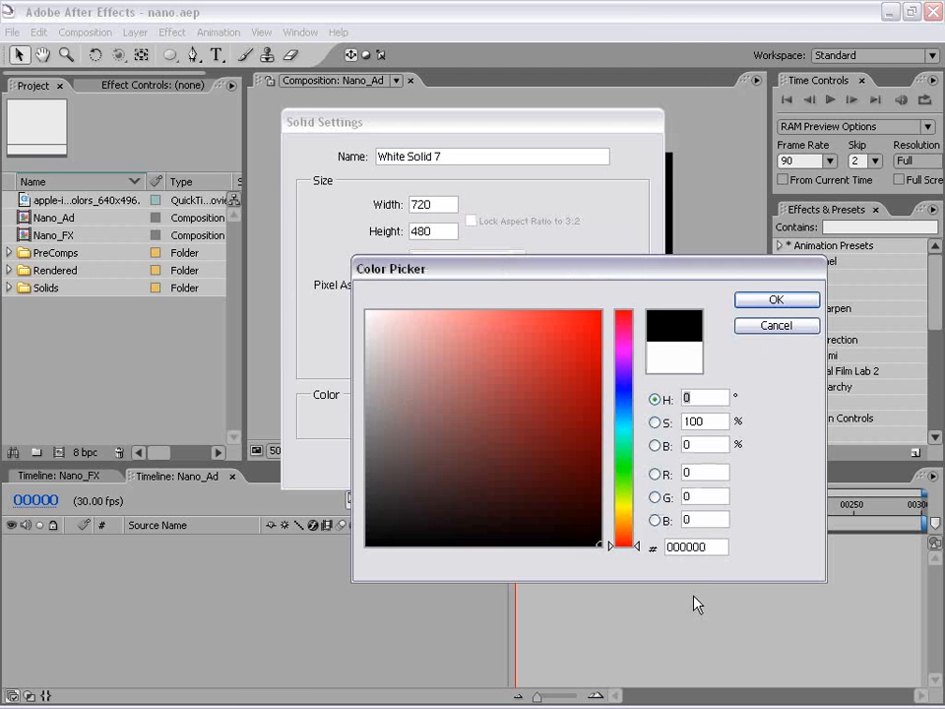
pyautogui.click(757, 301)
pyautogui.click(500, 465)
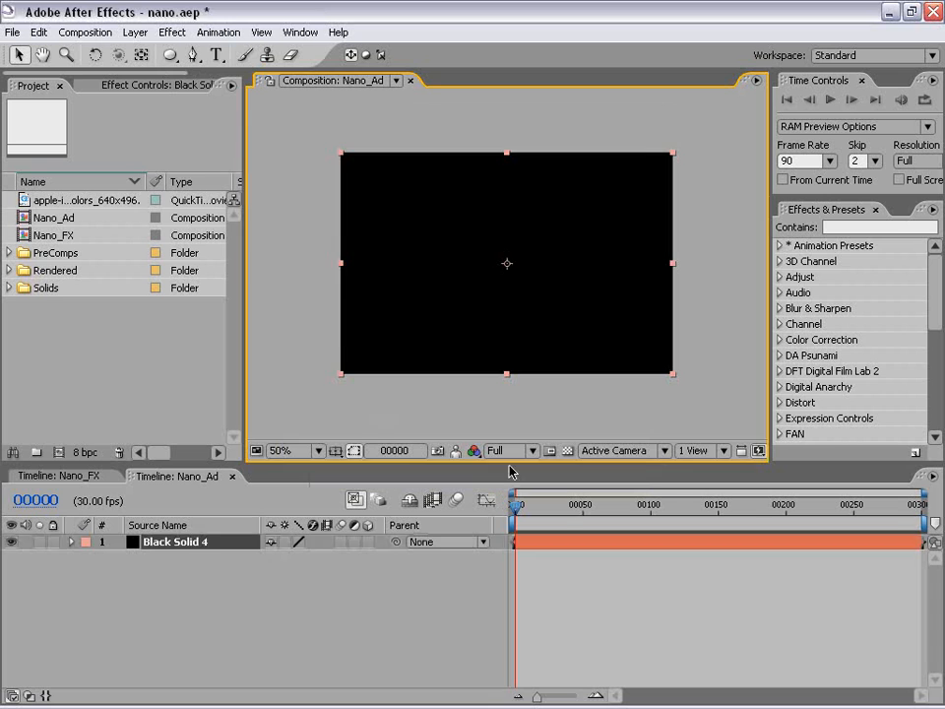
# Rename the black solid layer as BG.
pyautogui.click(174, 542)
pyautogui.press('Return')
pyautogui.write('BG')
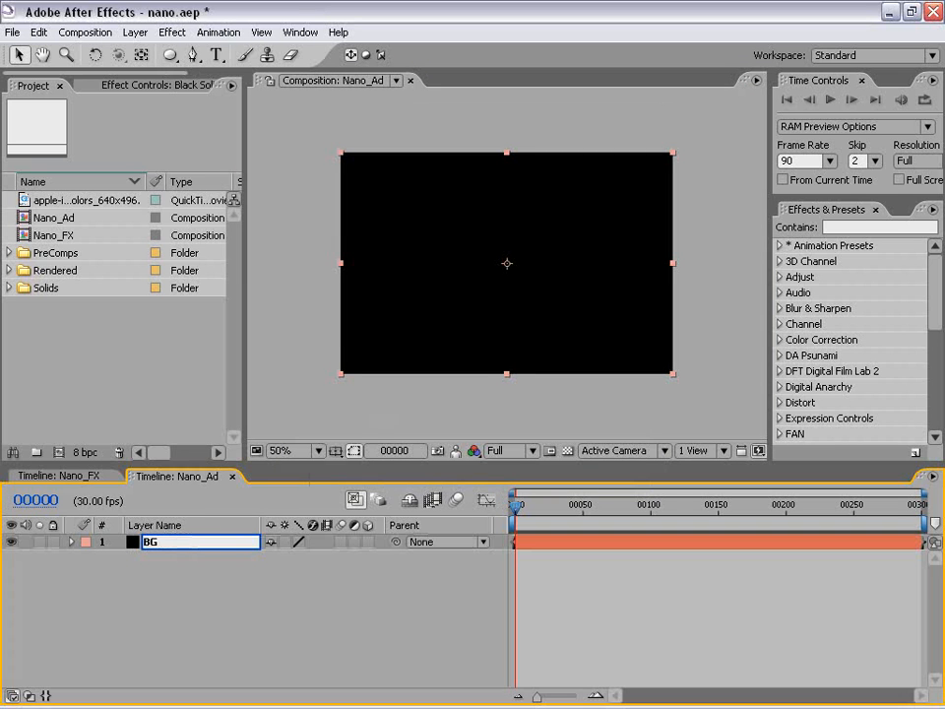
# Duplicate the BG layer and rename the upper copy as Particles.
pyautogui.click(152, 548)
pyautogui.click(40, 32)
pyautogui.click(93, 194)
pyautogui.click(152, 543)
pyautogui.press('Return')
pyautogui.write('Particles')
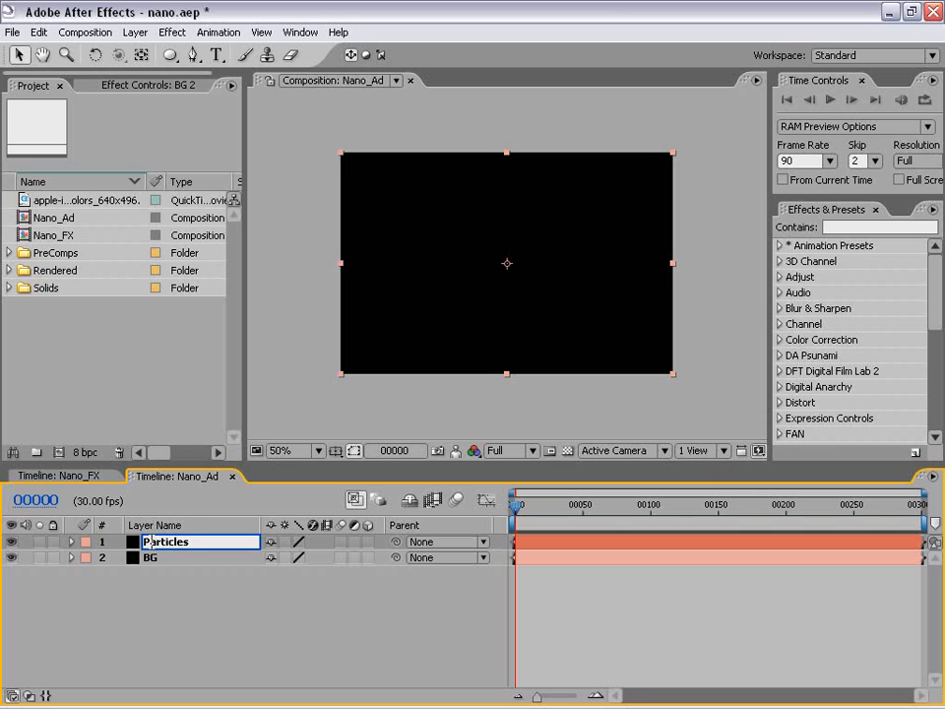
pyautogui.click(247, 612)
pyautogui.click(154, 544)
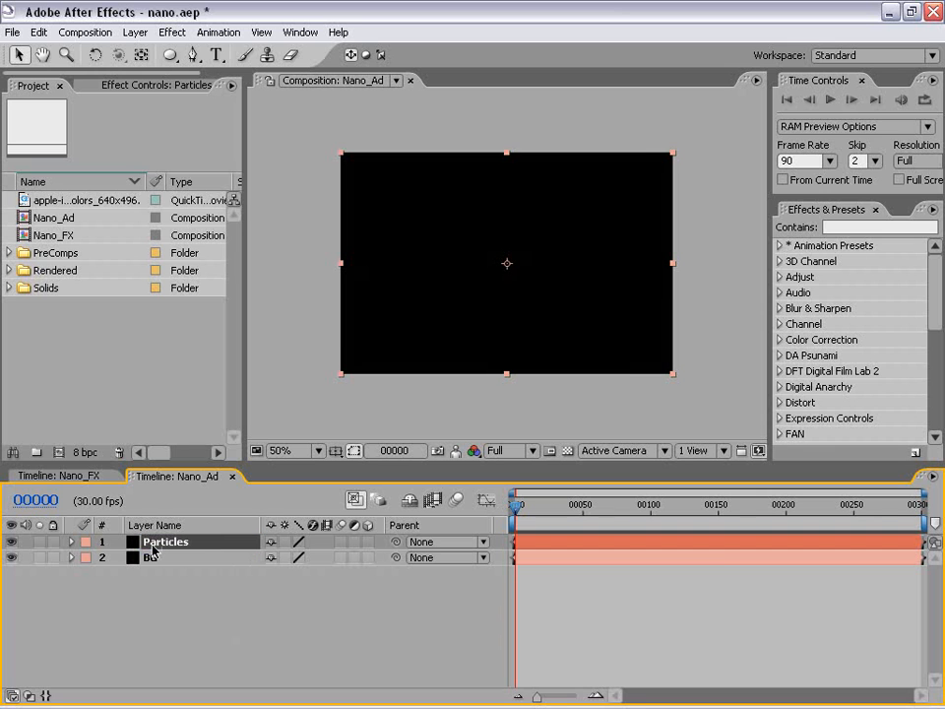
pyautogui.click(543, 572)
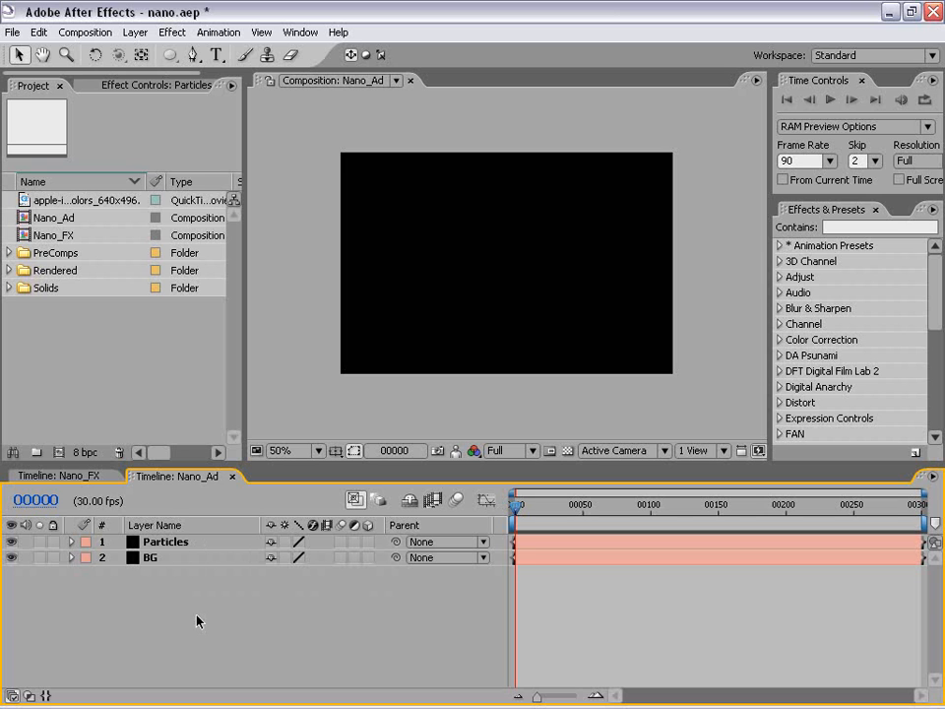
# Add an adjustment layer above the Particles layer and rename it as Color FX.
pyautogui.click(135, 32)
pyautogui.moveTo(145, 51)
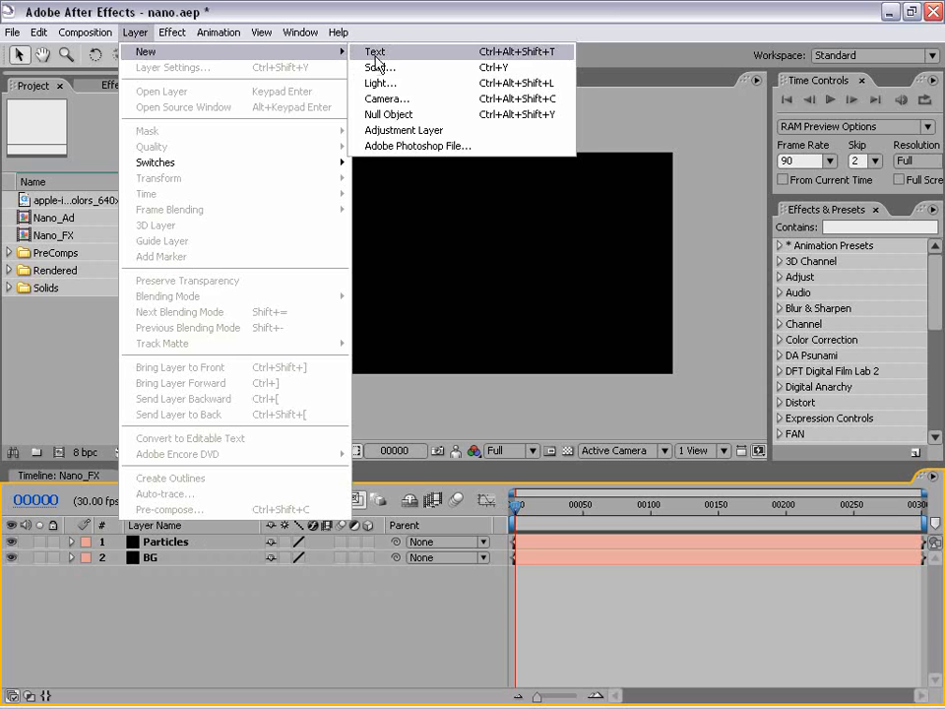
pyautogui.click(385, 130)
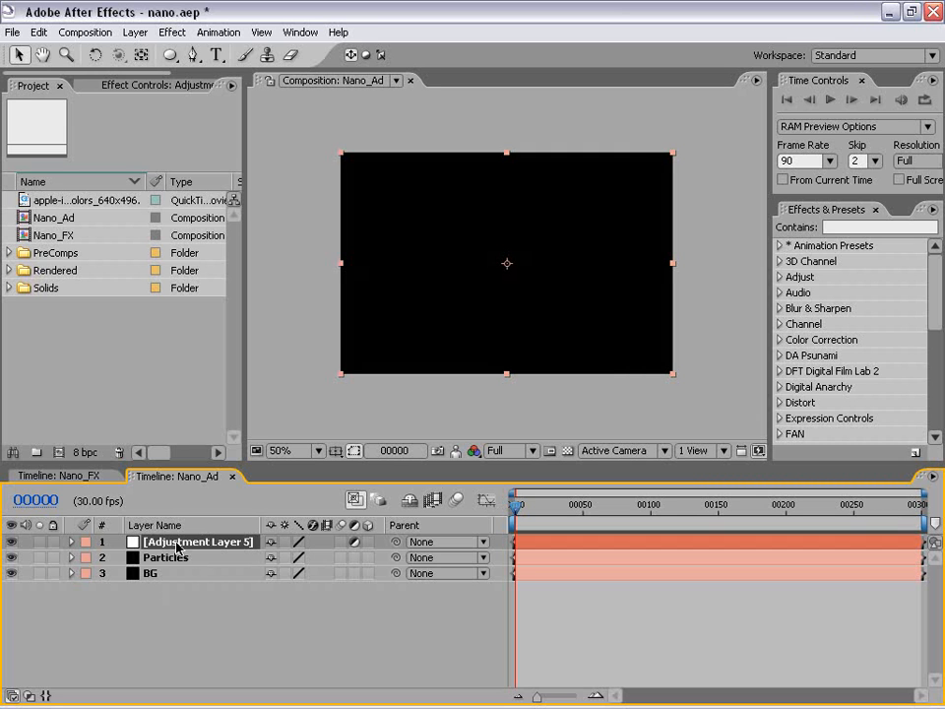
pyautogui.press('Return')
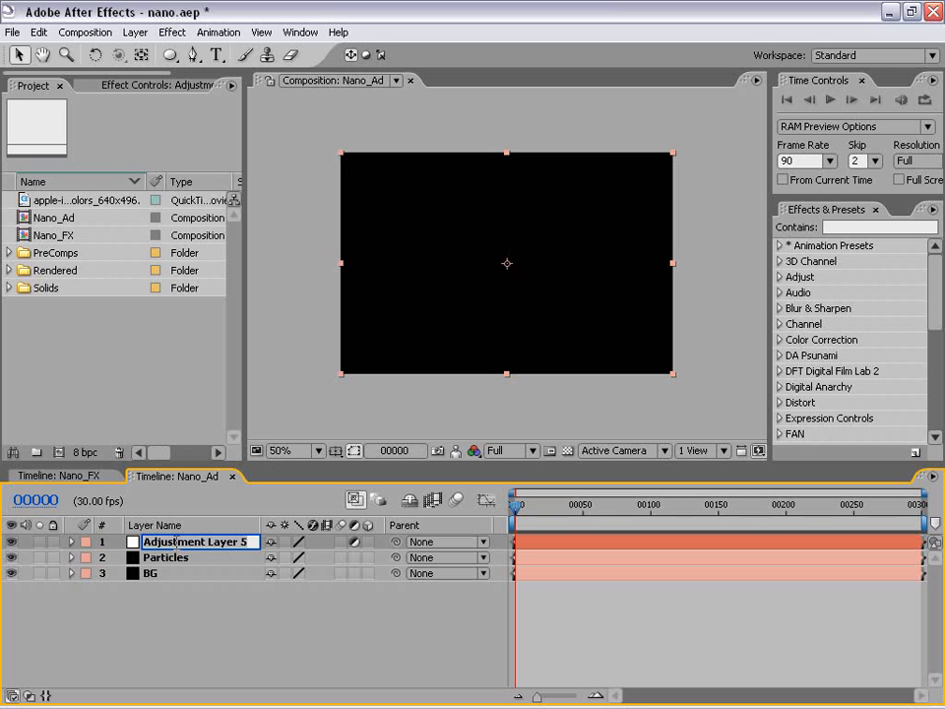
pyautogui.write('Color FX')
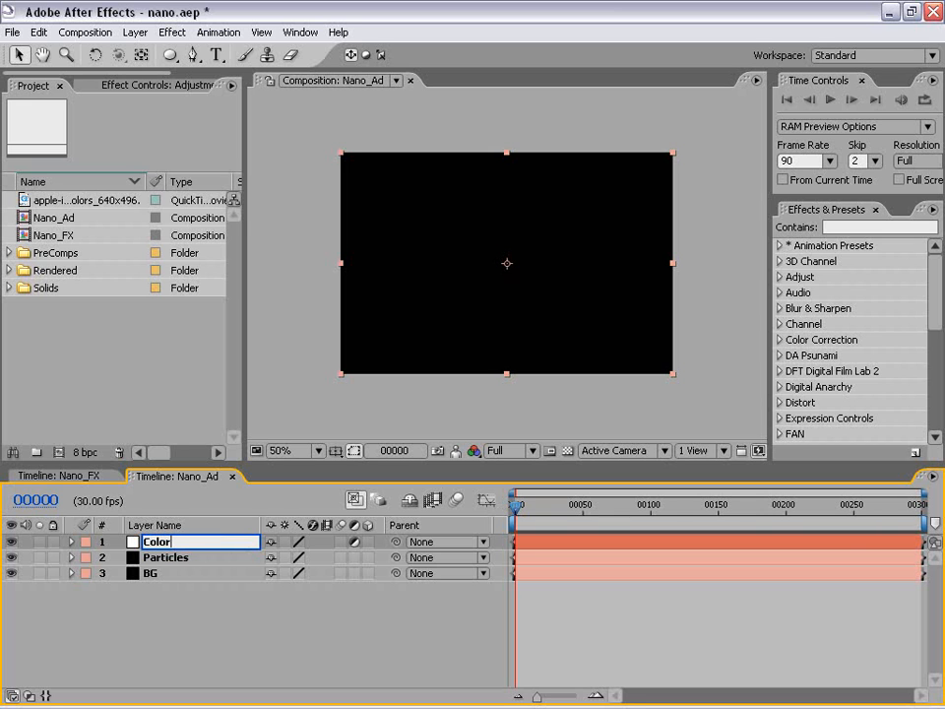
pyautogui.press('Return')
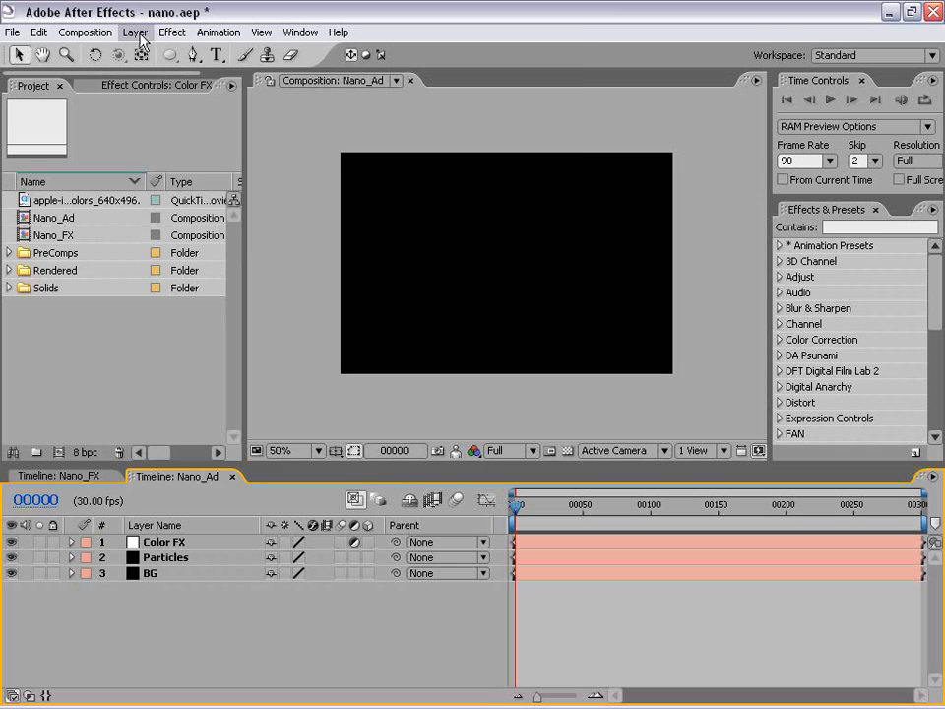
# Add a point light named Emitter at 100% intensity, without casting shadows.
pyautogui.click(135, 31)
pyautogui.moveTo(123, 52)
pyautogui.click(384, 83)
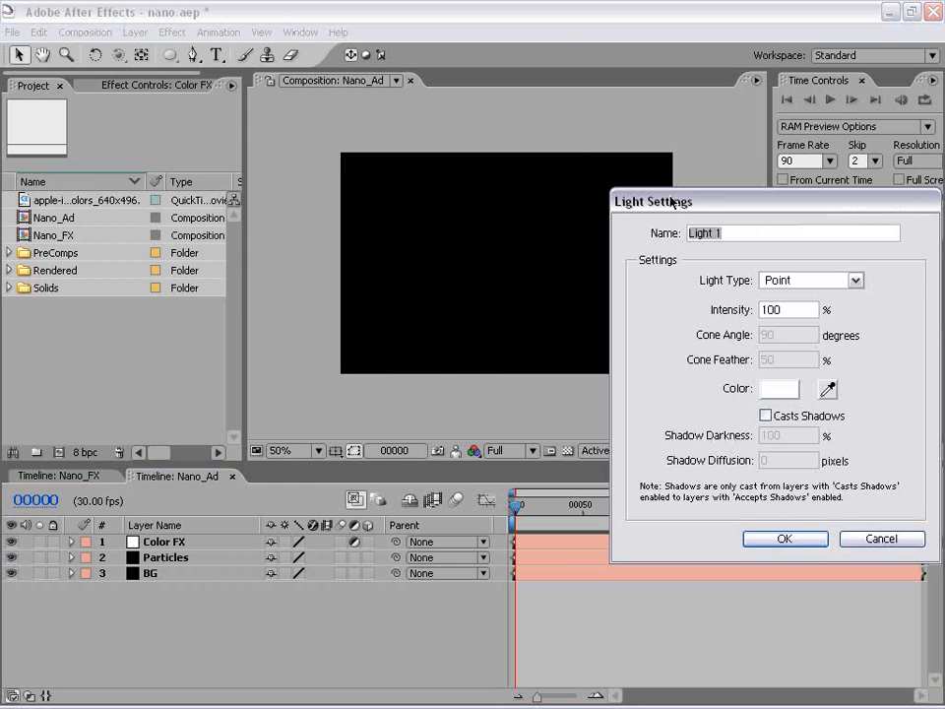
pyautogui.moveTo(502, 155); pyautogui.dragTo(164, 155)
pyautogui.click(295, 236)
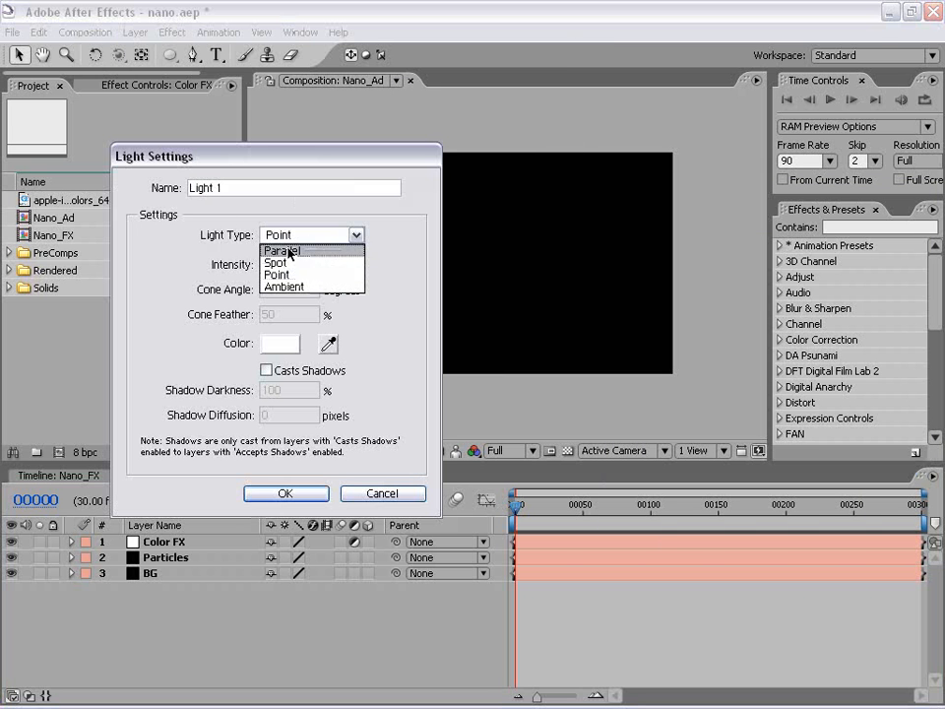
pyautogui.click(276, 268)
pyautogui.hotkey('shift', 'Tab')
pyautogui.write('Emitter')
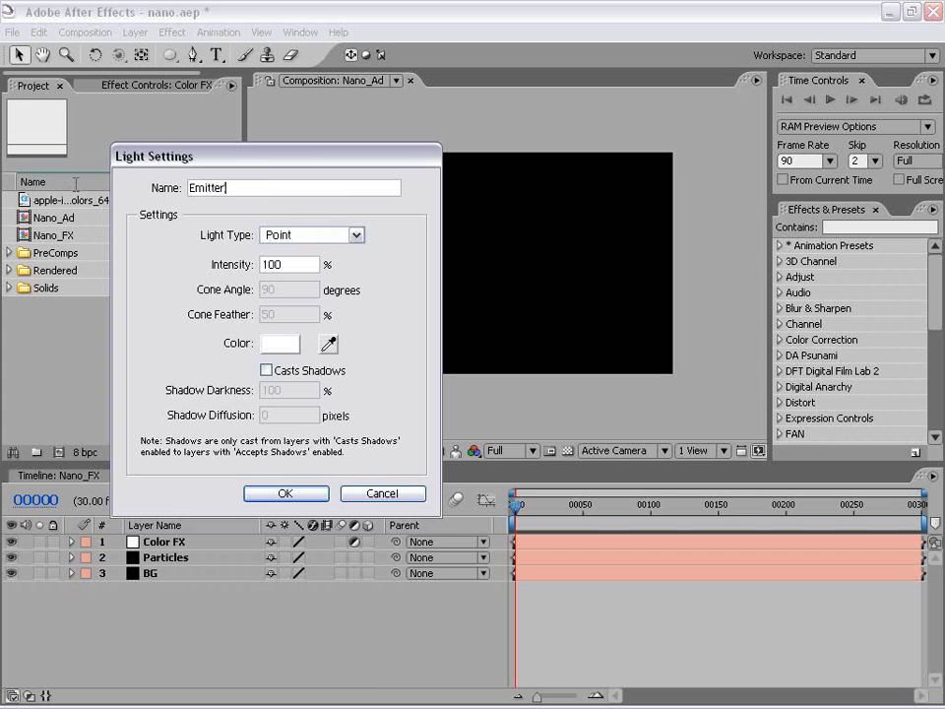
pyautogui.moveTo(270, 153); pyautogui.dragTo(196, 180)
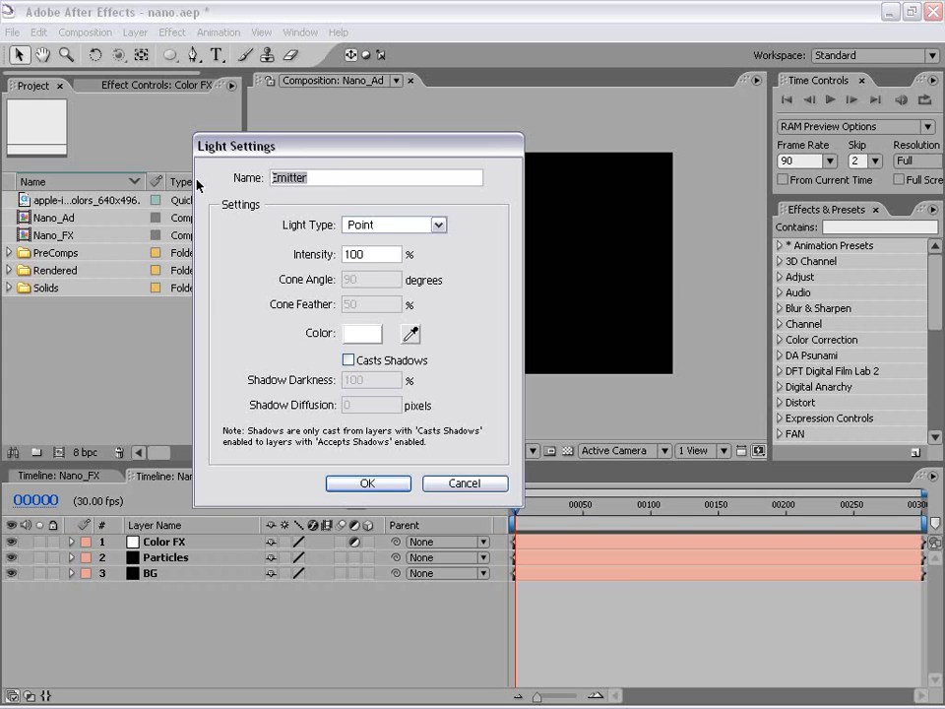
pyautogui.click(366, 485)
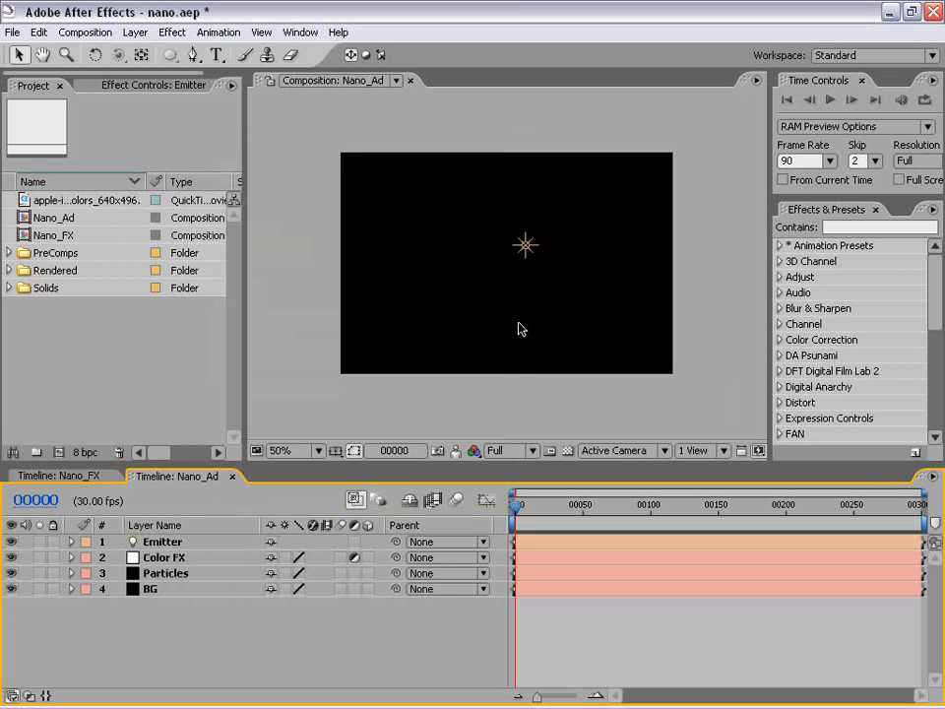
# Add a camera with the 35mm preset to the composition.
pyautogui.click(524, 247)
pyautogui.click(550, 627)
pyautogui.click(137, 34)
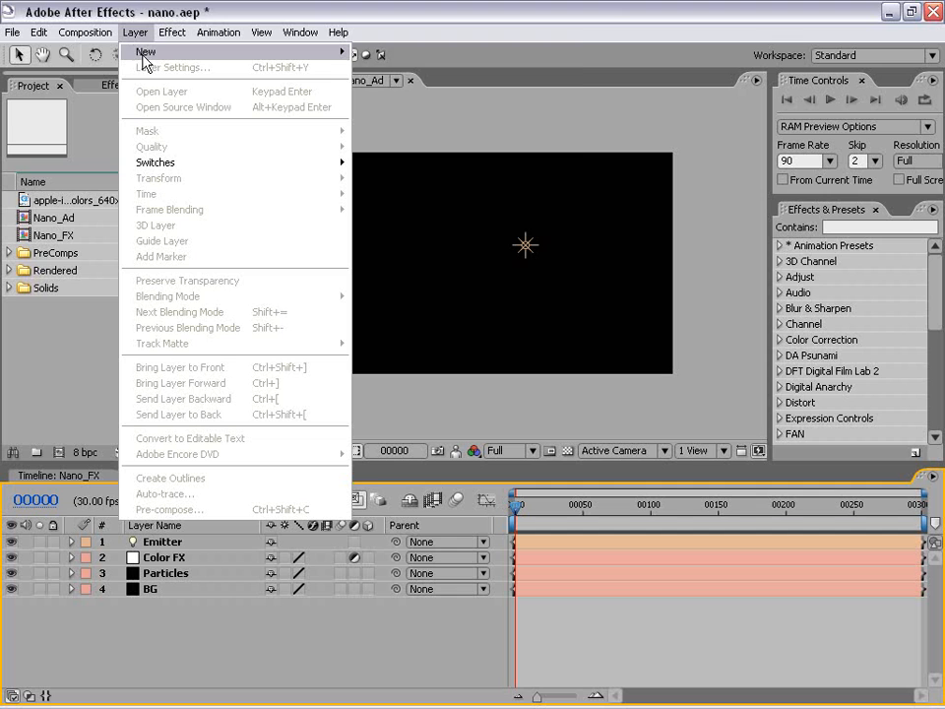
pyautogui.moveTo(145, 61)
pyautogui.click(424, 100)
pyautogui.moveTo(882, 190); pyautogui.dragTo(869, 197)
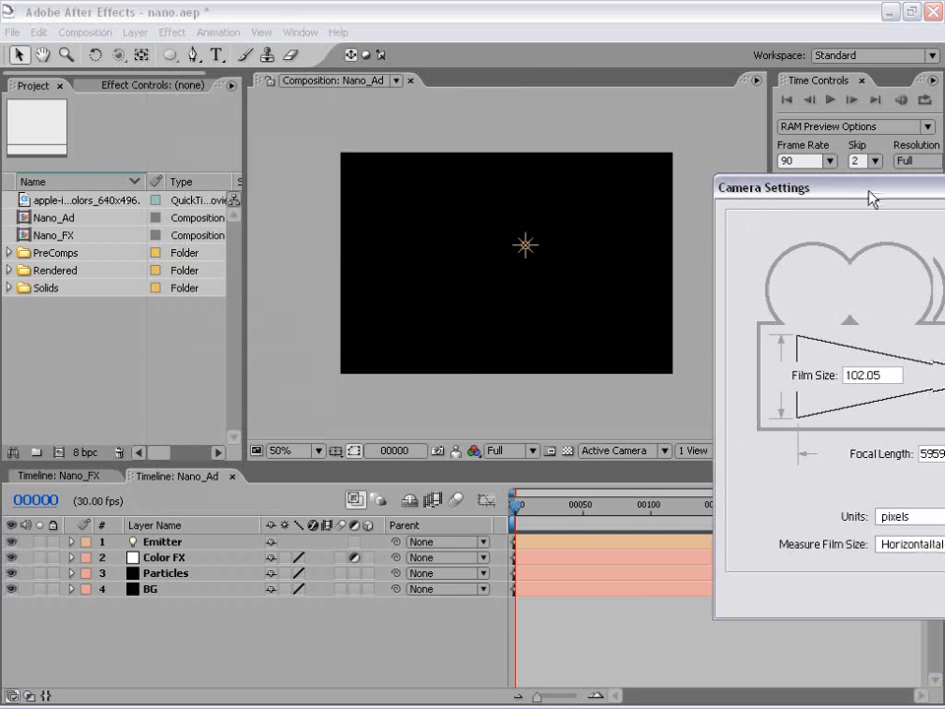
pyautogui.click(478, 251)
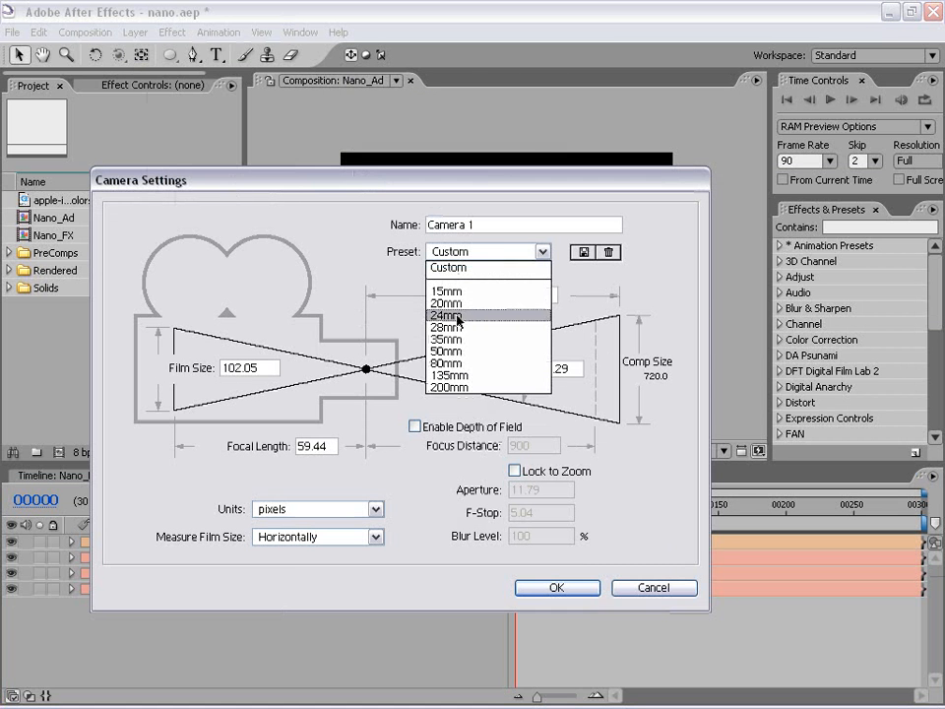
pyautogui.click(451, 339)
pyautogui.moveTo(375, 187); pyautogui.dragTo(317, 126)
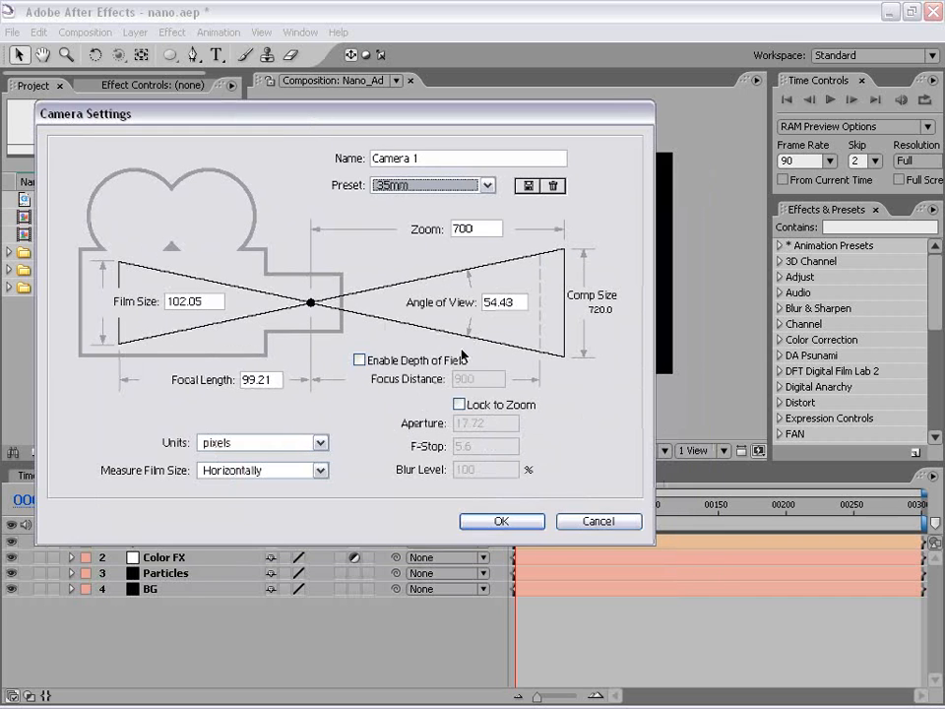
pyautogui.click(506, 525)
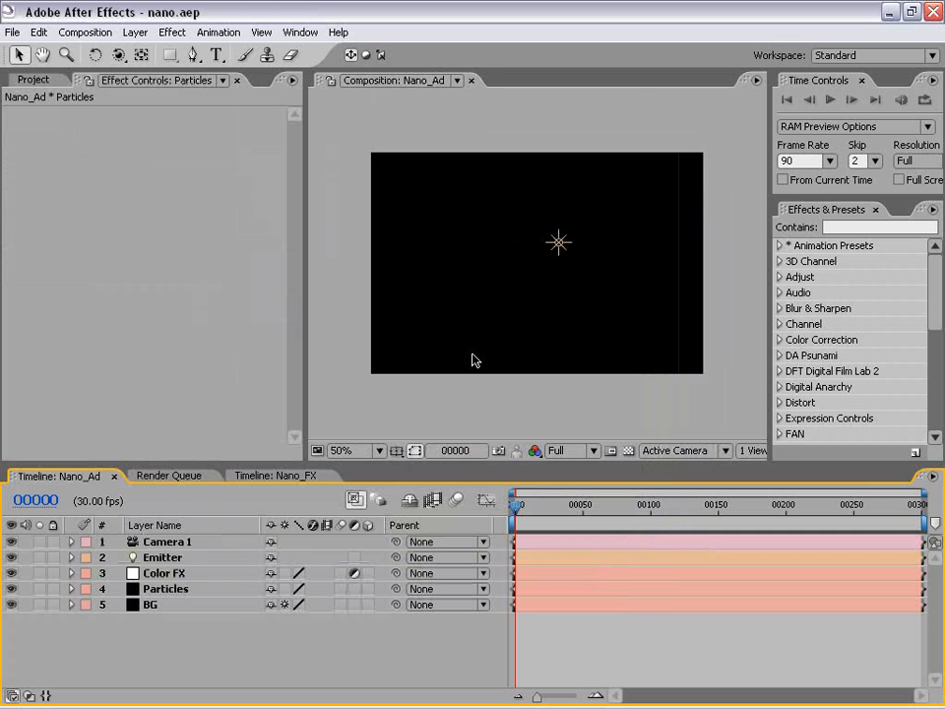
# Apply the Trapcode Particular effect to the Particles layer.
pyautogui.click(164, 590)
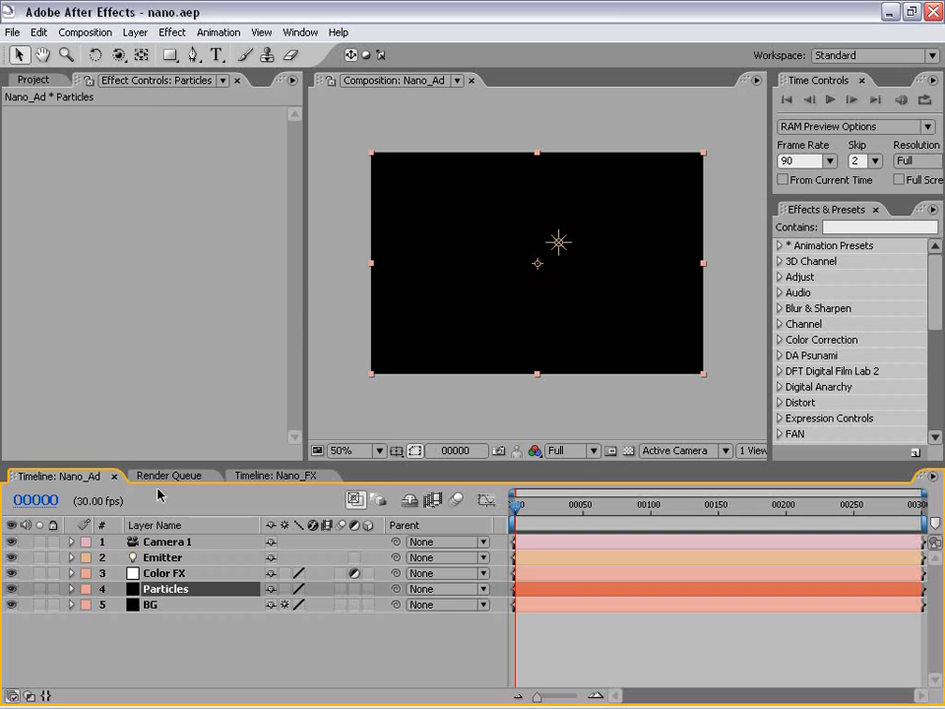
pyautogui.click(173, 34)
pyautogui.moveTo(217, 516)
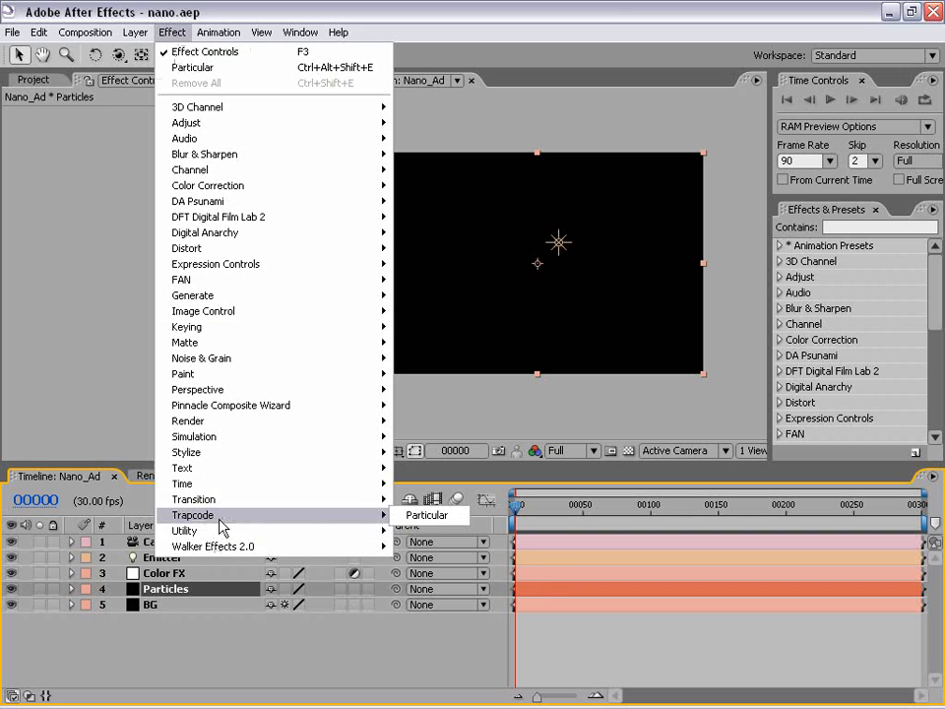
pyautogui.click(456, 517)
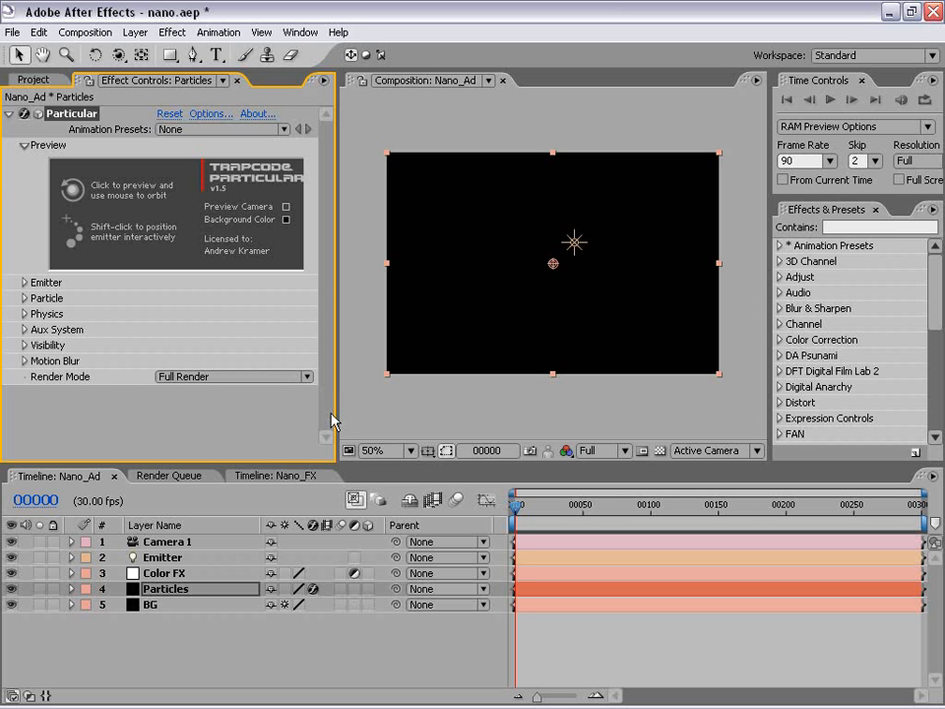
# Preview the default particle animation over the opening frames of the timeline.
pyautogui.click(187, 638)
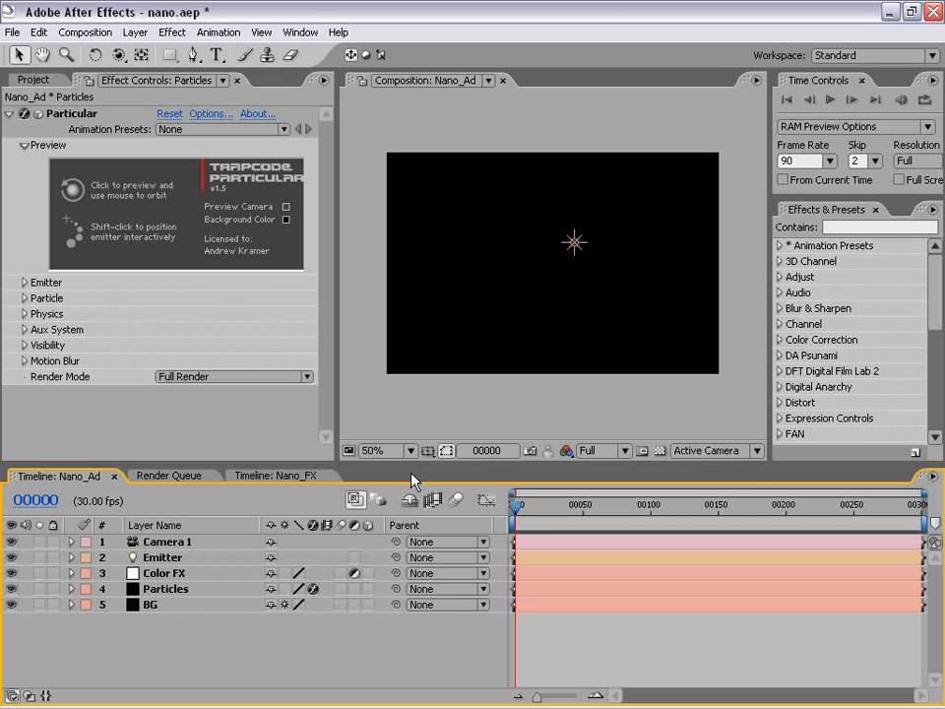
pyautogui.click(79, 116)
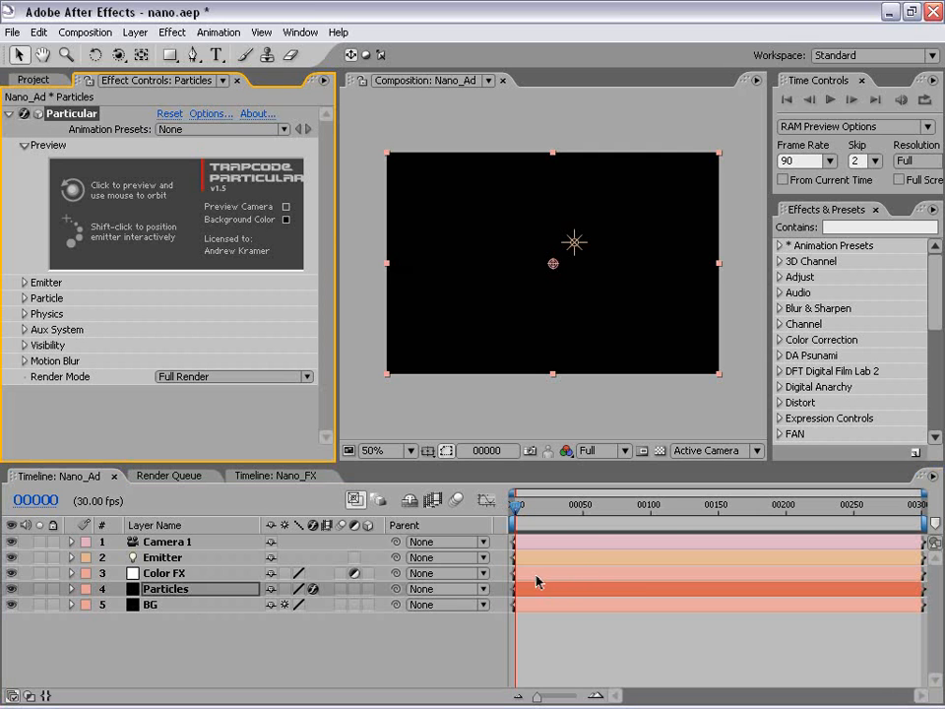
pyautogui.click(225, 621)
pyautogui.click(179, 594)
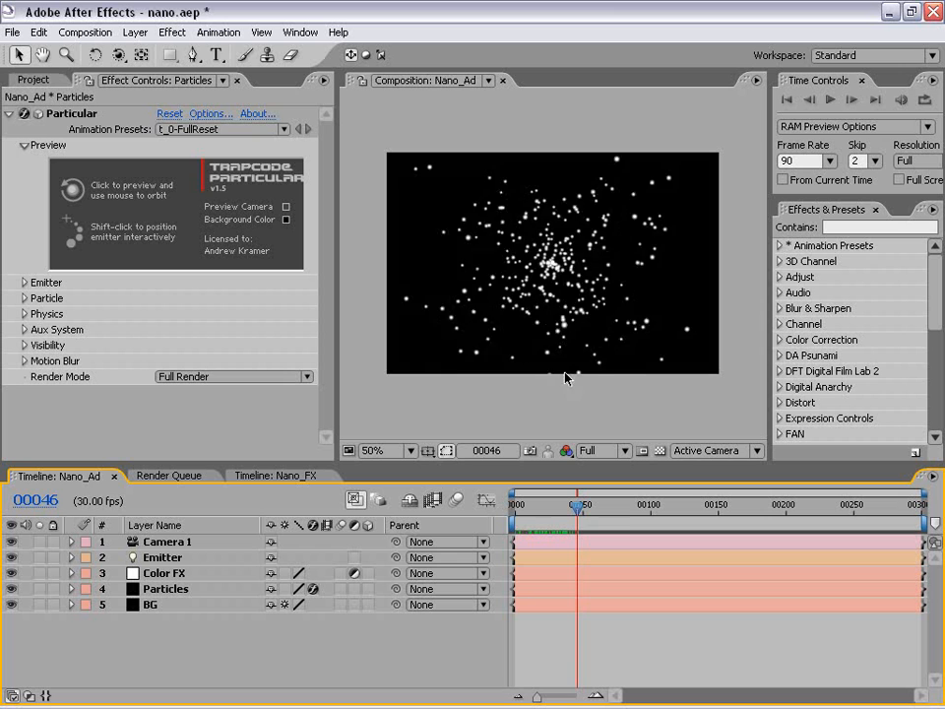
pyautogui.click(600, 507)
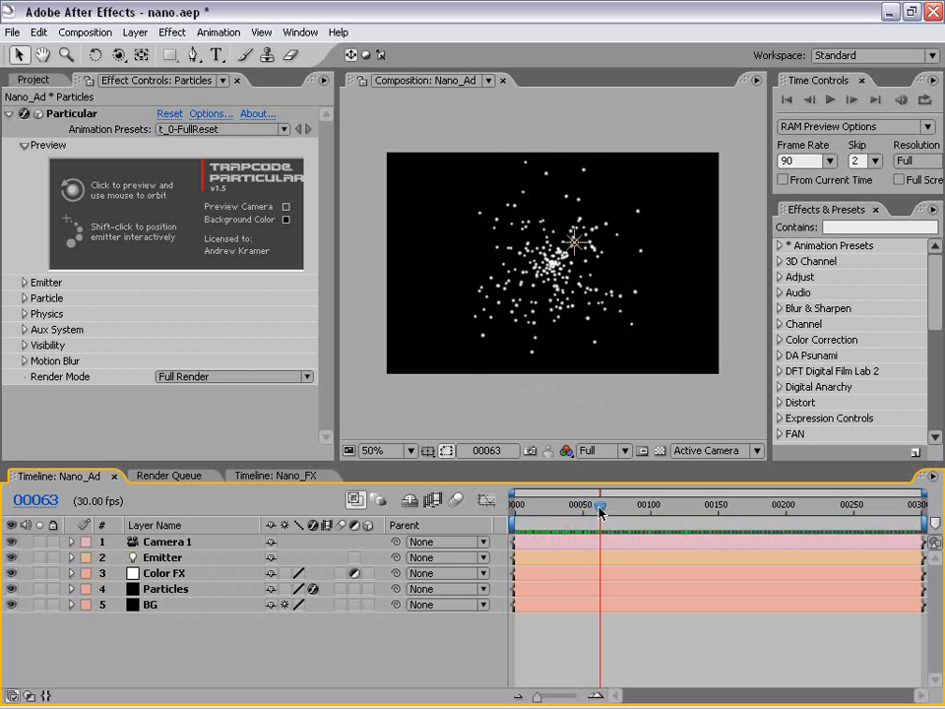
pyautogui.press('KP_0')
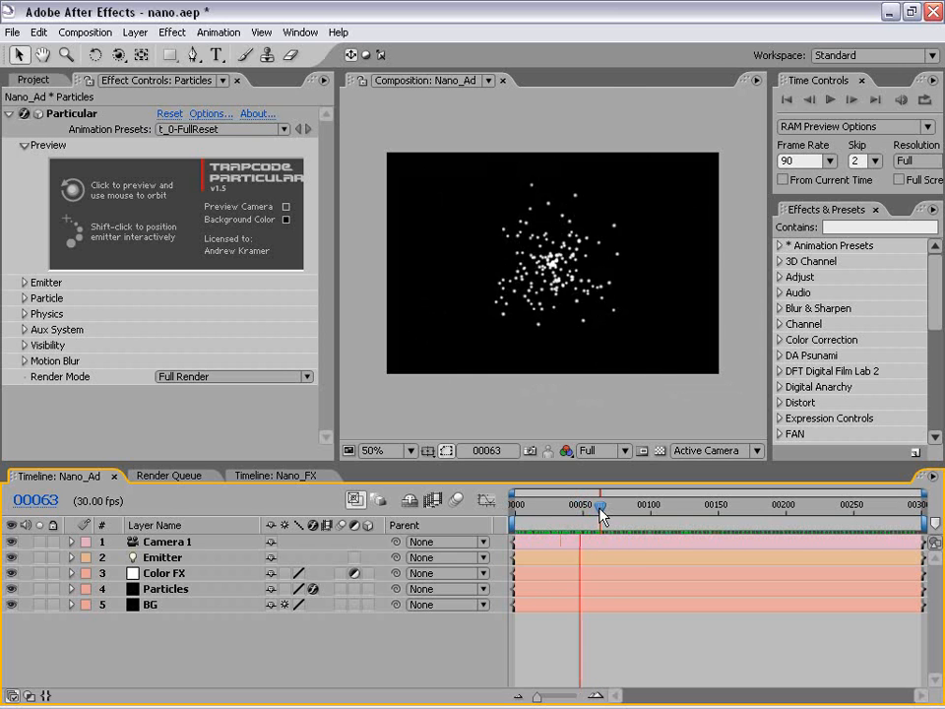
pyautogui.moveTo(602, 507)
pyautogui.mouseDown()
pyautogui.moveTo(611, 506)
pyautogui.moveTo(582, 507)
pyautogui.moveTo(616, 507)
pyautogui.moveTo(604, 498)
pyautogui.mouseUp()
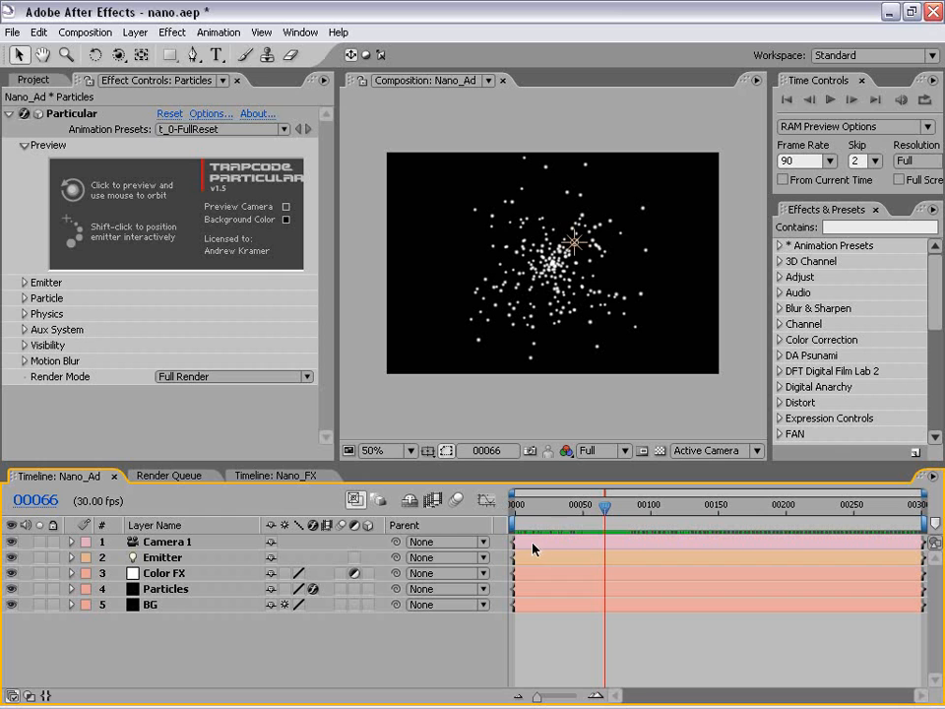
# Expand Particular's Emitter settings in an enlarged effect controls area and raise Particles/sec to 261.
pyautogui.click(24, 282)
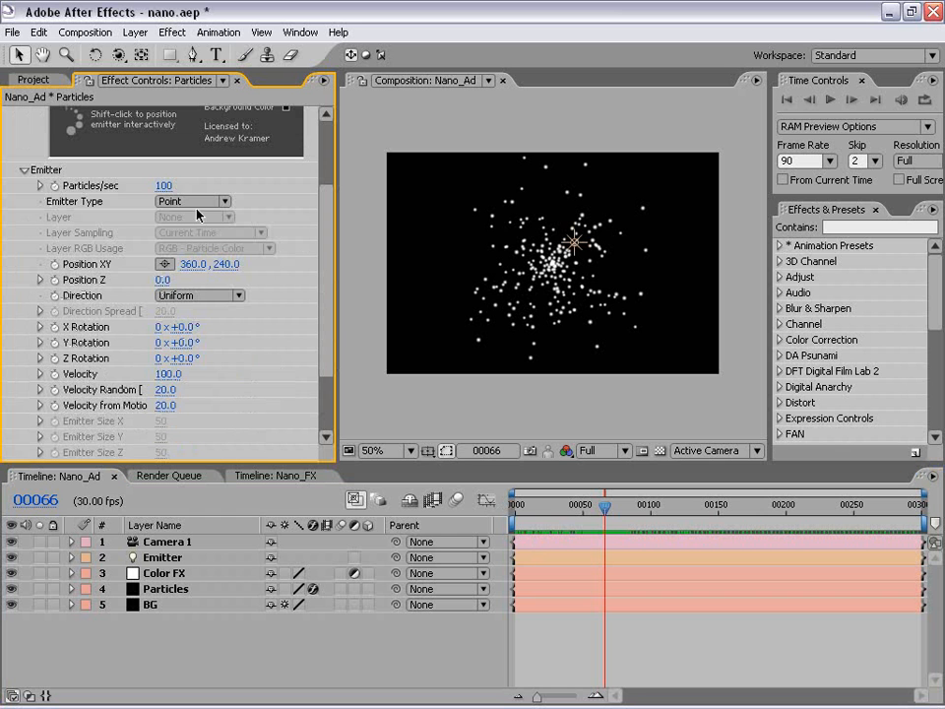
pyautogui.moveTo(338, 267); pyautogui.dragTo(392, 268)
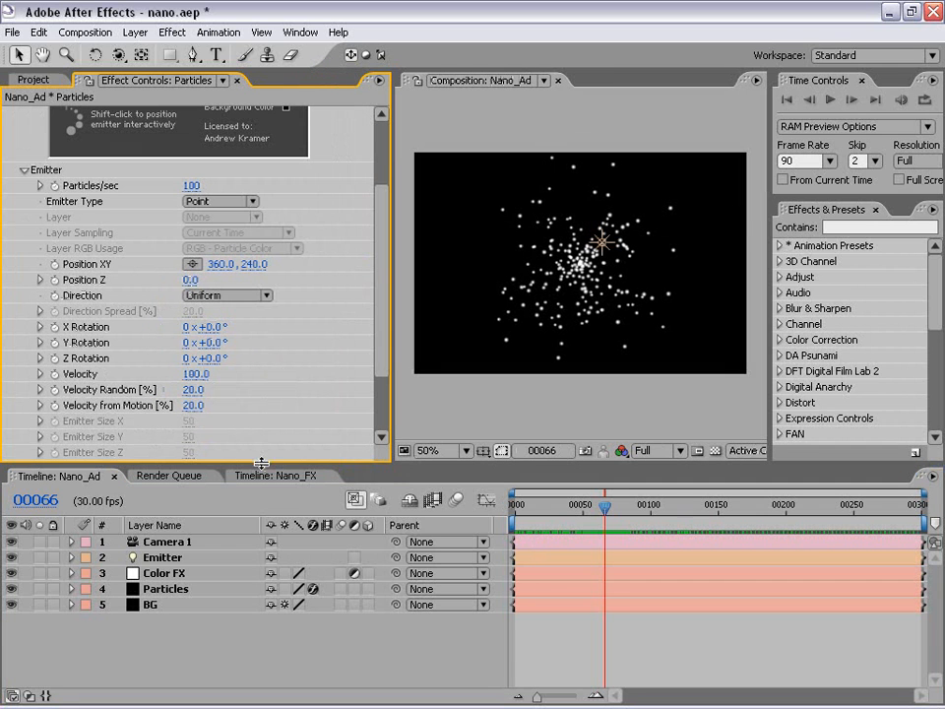
pyautogui.moveTo(261, 463); pyautogui.dragTo(263, 528)
pyautogui.scroll(3, 385, 258)
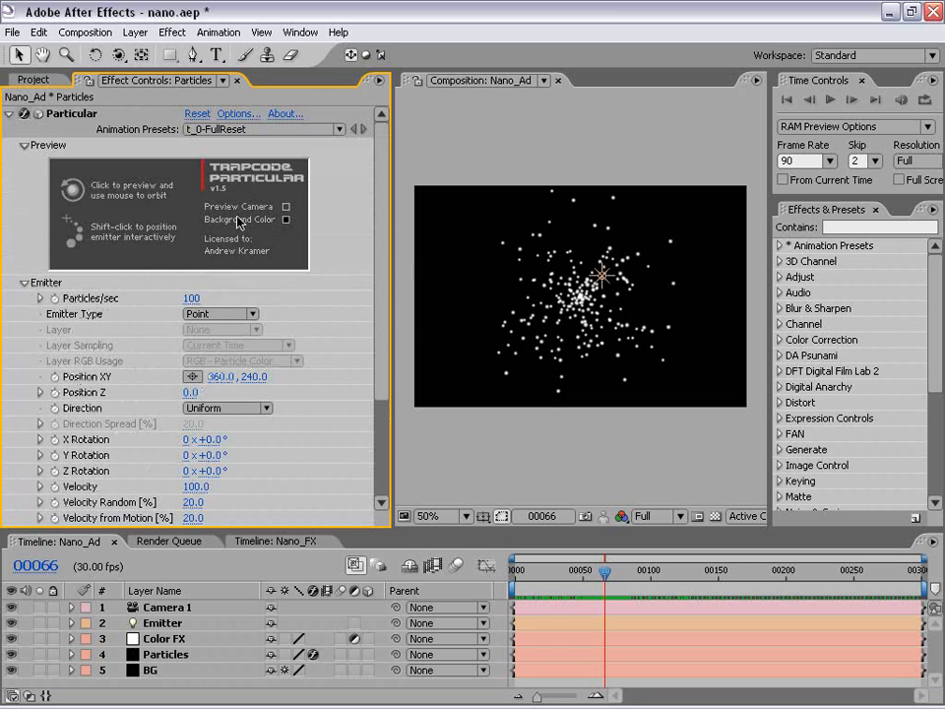
pyautogui.moveTo(189, 298); pyautogui.dragTo(288, 301)
pyautogui.moveTo(646, 572); pyautogui.dragTo(629, 559)
# Change Particular's Emitter Type to Light so the particles come from the light layer.
pyautogui.click(74, 317)
pyautogui.click(190, 315)
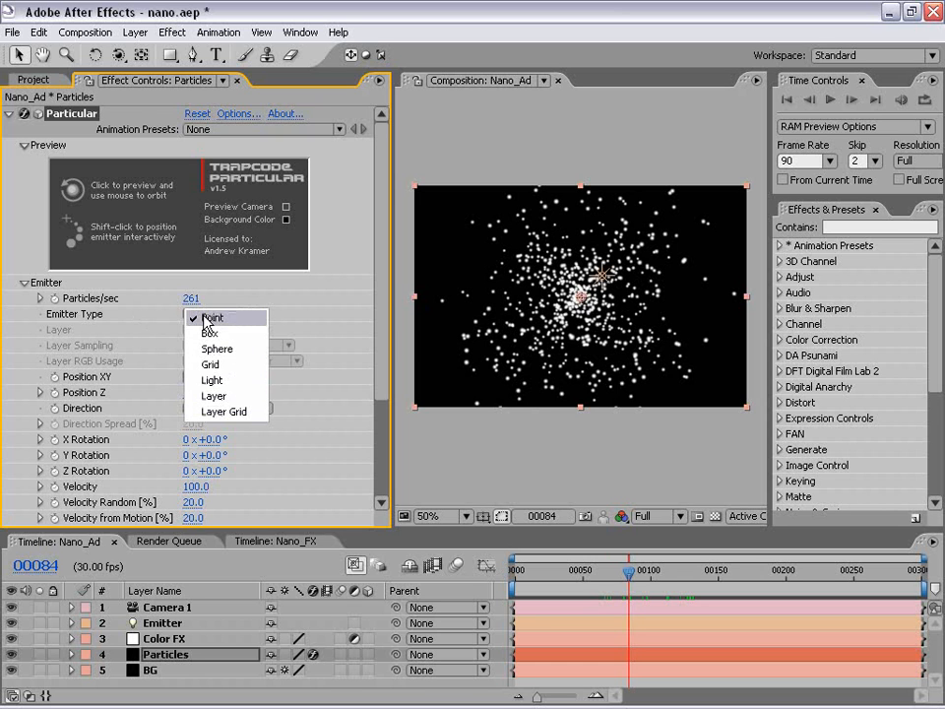
pyautogui.click(215, 381)
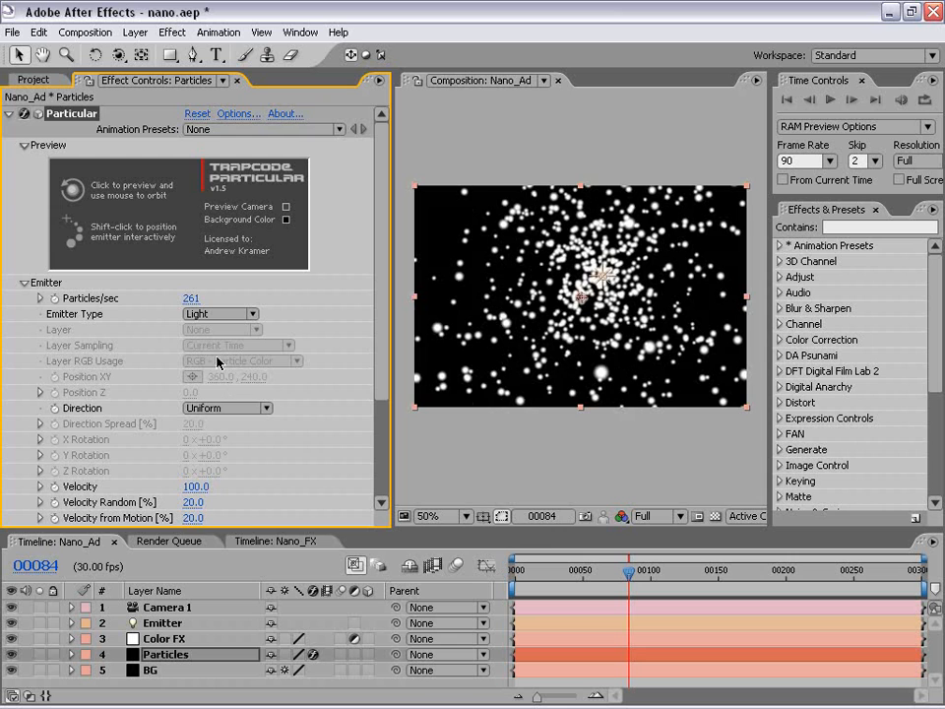
# Try moving the Emitter light along its X axis towards the frame's left side, and undo the move.
pyautogui.click(605, 282)
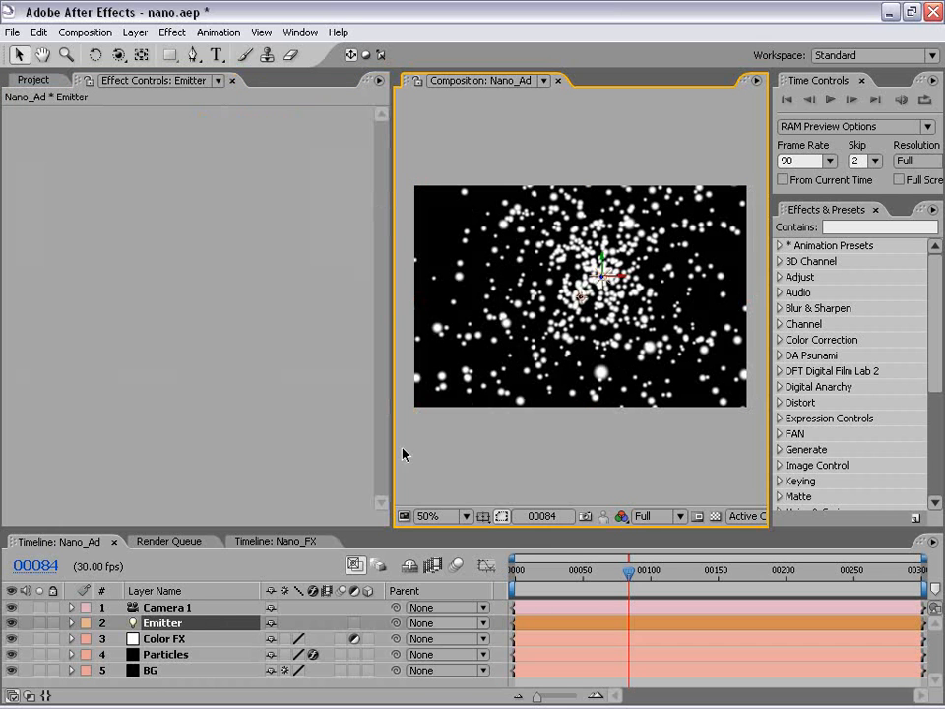
pyautogui.click(235, 583)
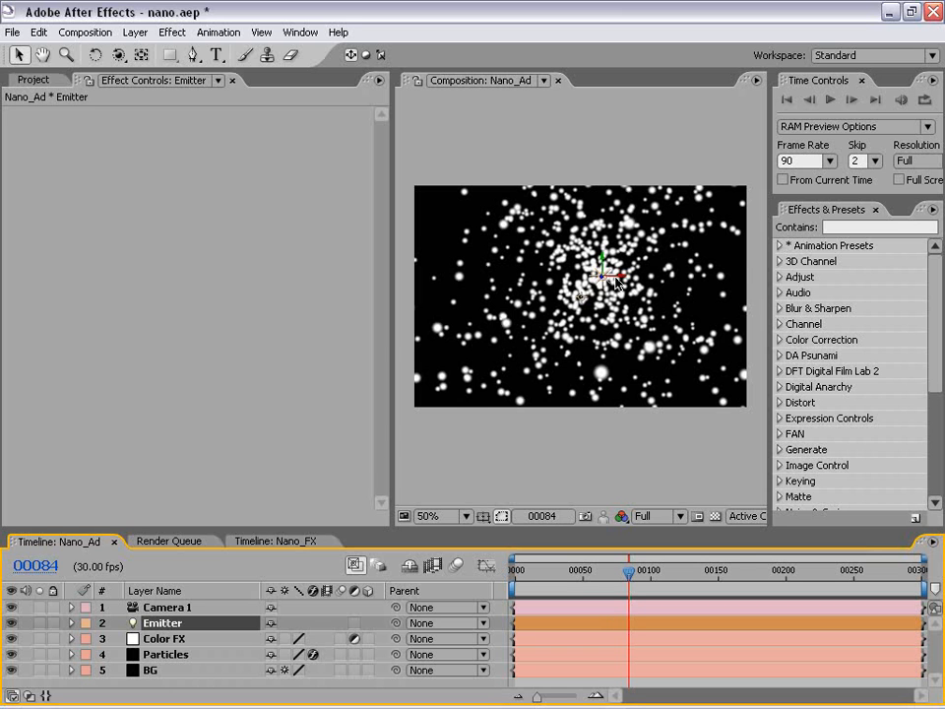
pyautogui.moveTo(619, 283); pyautogui.dragTo(473, 282)
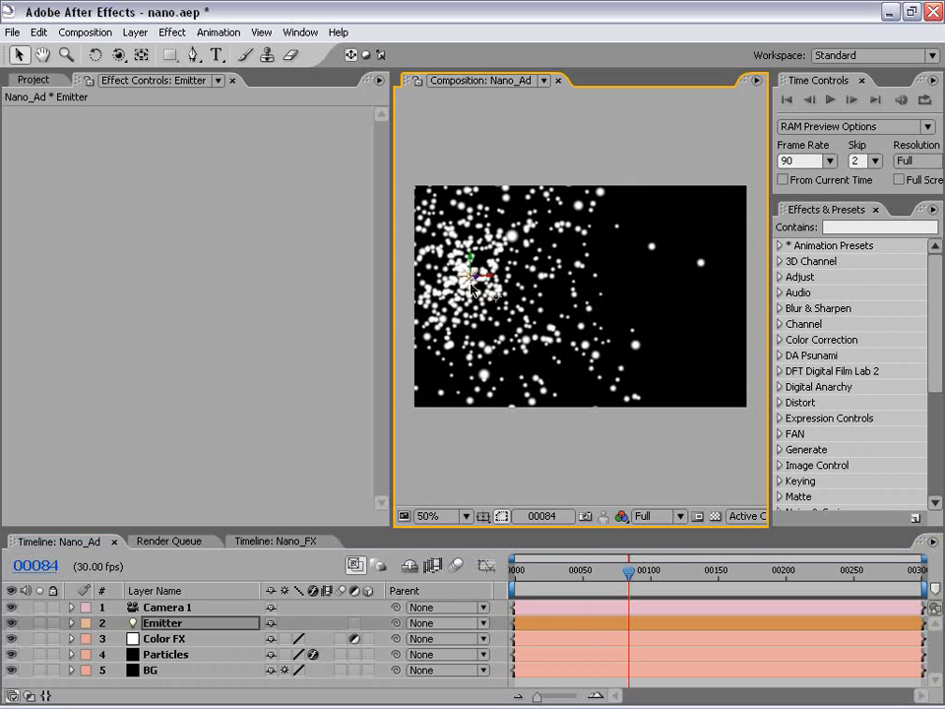
pyautogui.hotkey('ctrl', 'z')
pyautogui.click(168, 628)
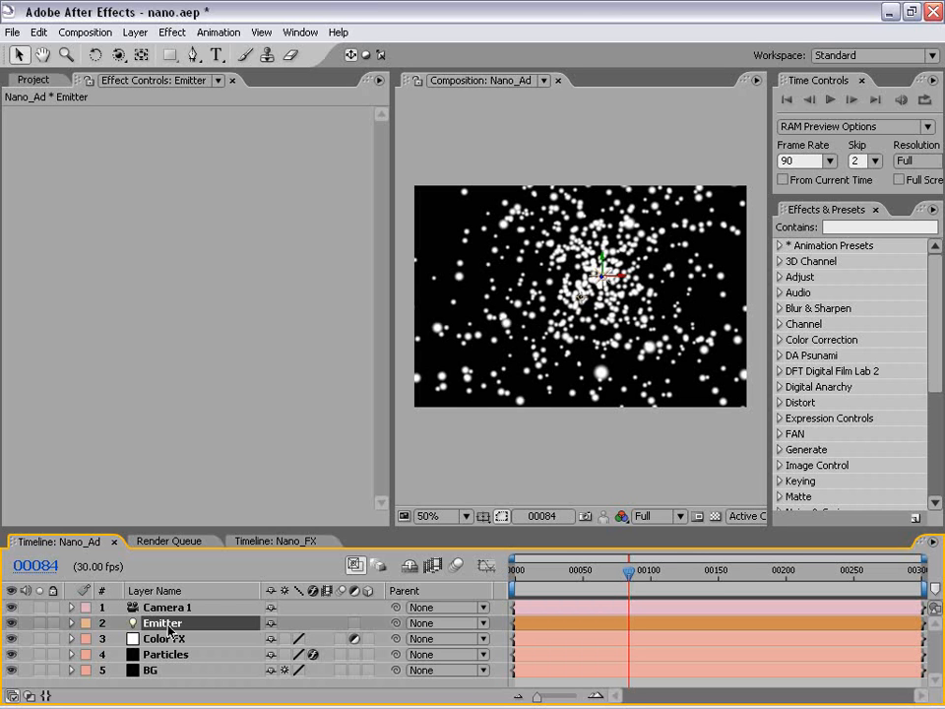
# Try moving the Emitter light in the Top view, undo the move and return to the Active Camera view.
pyautogui.click(491, 444)
pyautogui.scroll(1, 595, 354)
pyautogui.scroll(-1, 620, 400)
pyautogui.click(666, 519)
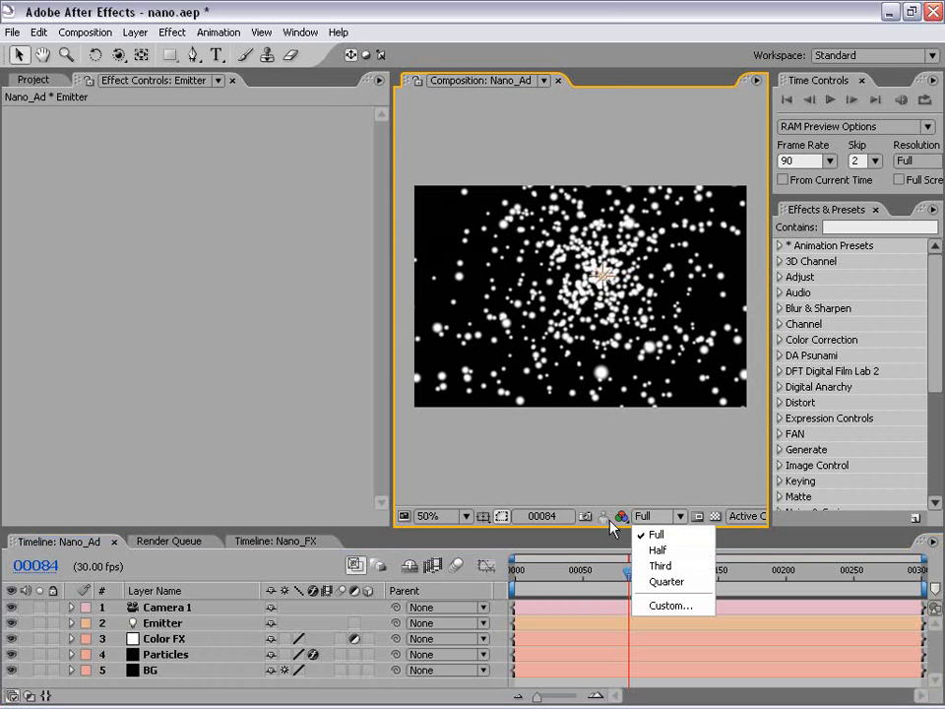
pyautogui.click(747, 516)
pyautogui.click(767, 395)
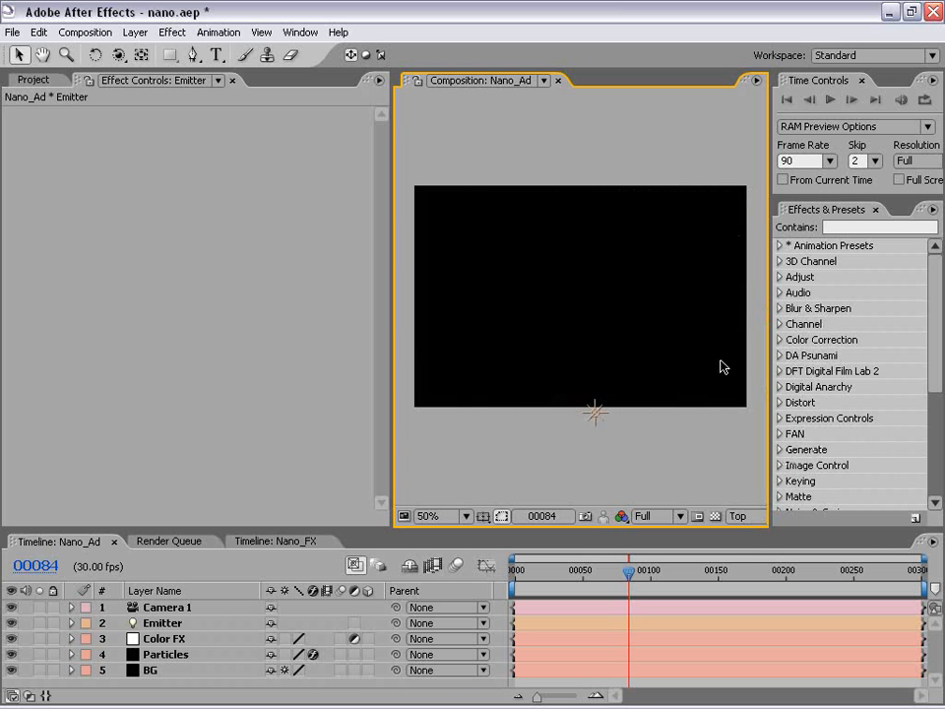
pyautogui.click(595, 414)
pyautogui.moveTo(596, 402)
pyautogui.mouseDown()
pyautogui.moveTo(604, 332)
pyautogui.moveTo(610, 410)
pyautogui.mouseUp()
pyautogui.hotkey('ctrl', 'z')
pyautogui.click(741, 516)
pyautogui.click(742, 316)
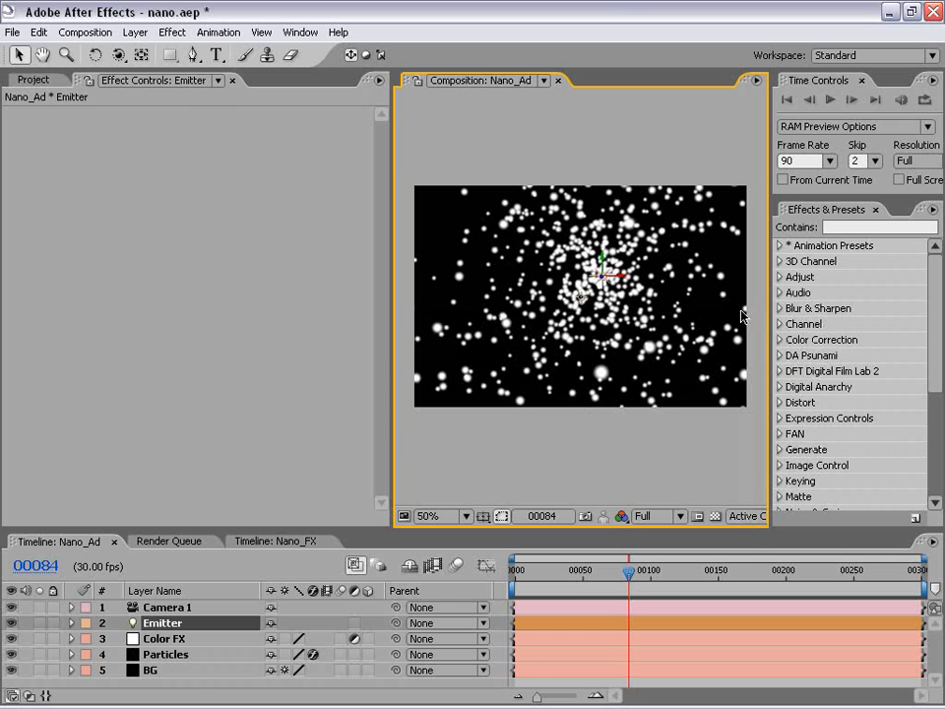
# In Particular on the Particles layer, set Velocity, Velocity Random, Velocity from Motion and Emitter Size X to 0.
pyautogui.click(147, 656)
pyautogui.scroll(-3, 253, 297)
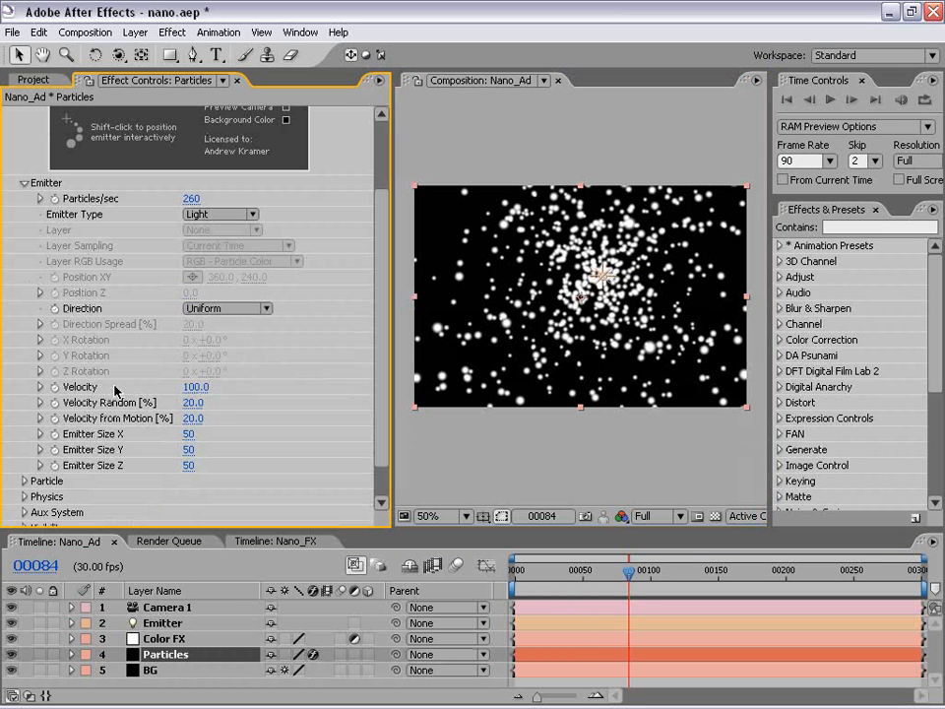
pyautogui.click(195, 387)
pyautogui.write('0')
pyautogui.press('Tab')
pyautogui.write('0')
pyautogui.press('Tab')
pyautogui.write('0')
pyautogui.press('Tab')
pyautogui.write('0')
pyautogui.press('Return')
# Set Emitter Size Y and Emitter Size Z to 0, keeping Velocity at 0.
pyautogui.click(188, 450)
pyautogui.write('0')
pyautogui.press('Tab')
pyautogui.write('0')
pyautogui.press('Return')
pyautogui.moveTo(190, 387); pyautogui.dragTo(166, 390)
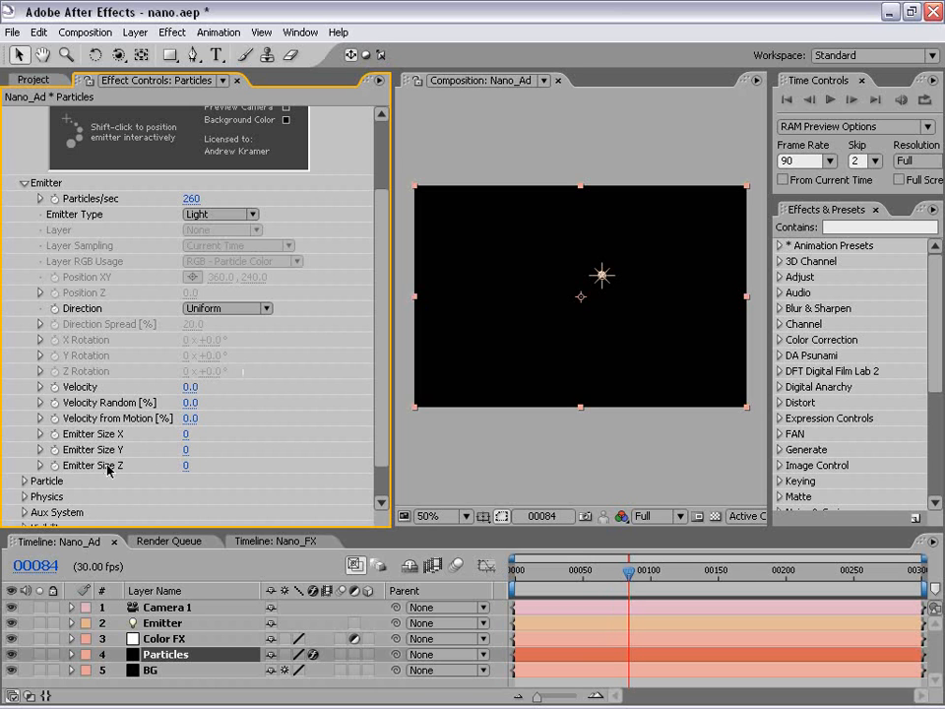
# Try enlarging Particular's Emitter Size X, Y and Z, and set all three back to 0.
pyautogui.moveTo(186, 435)
pyautogui.mouseDown()
pyautogui.moveTo(203, 433)
pyautogui.moveTo(215, 459)
pyautogui.moveTo(204, 451)
pyautogui.moveTo(227, 461)
pyautogui.mouseUp()
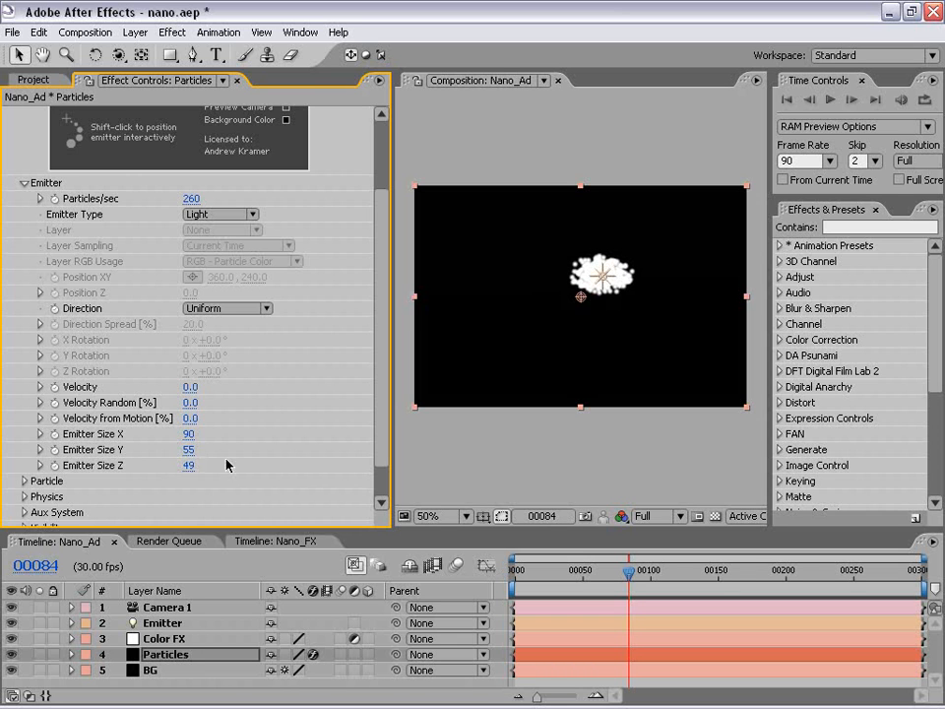
pyautogui.click(186, 465)
pyautogui.write('0')
pyautogui.press('Return')
pyautogui.click(187, 449)
pyautogui.write('0')
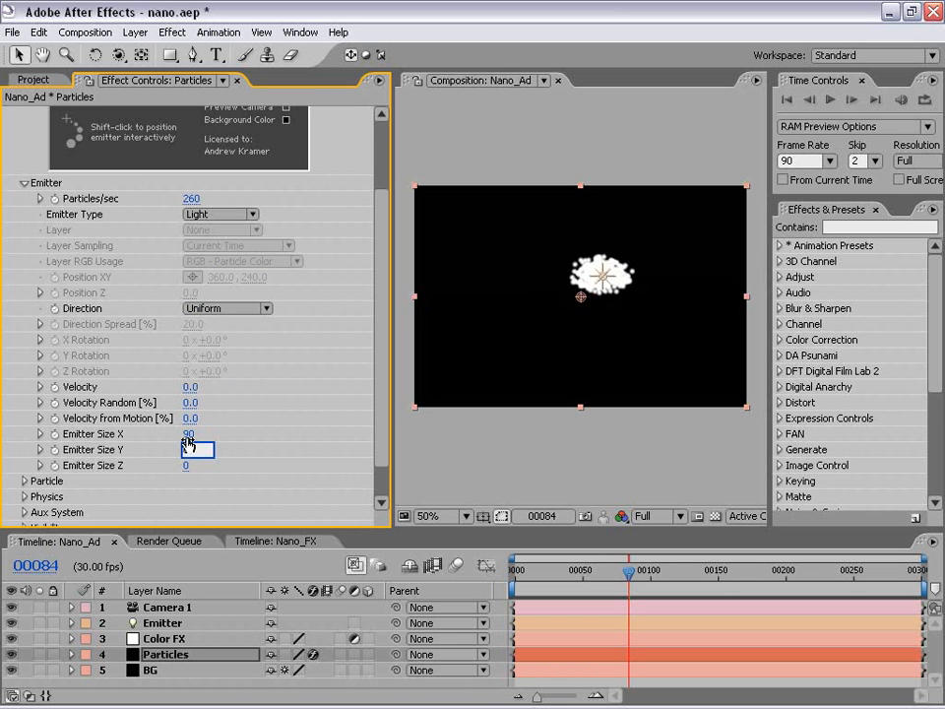
pyautogui.press('Return')
pyautogui.click(188, 434)
pyautogui.write('0')
pyautogui.press('Return')
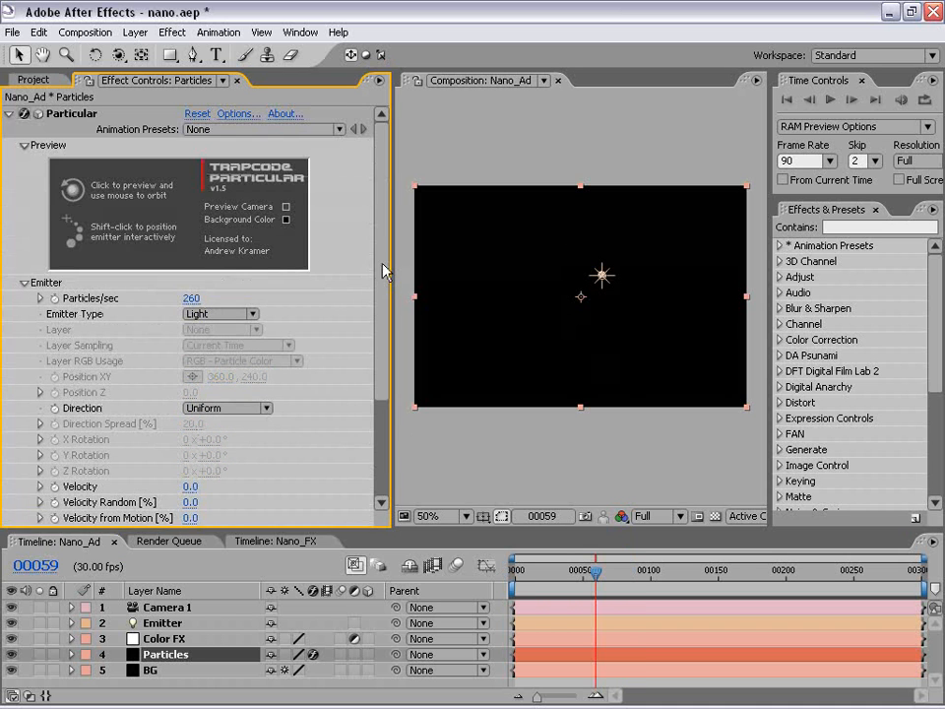
# At frame 0, set the particle Life to 5.0 seconds in Particular's Particle settings.
pyautogui.moveTo(384, 268); pyautogui.dragTo(382, 373)
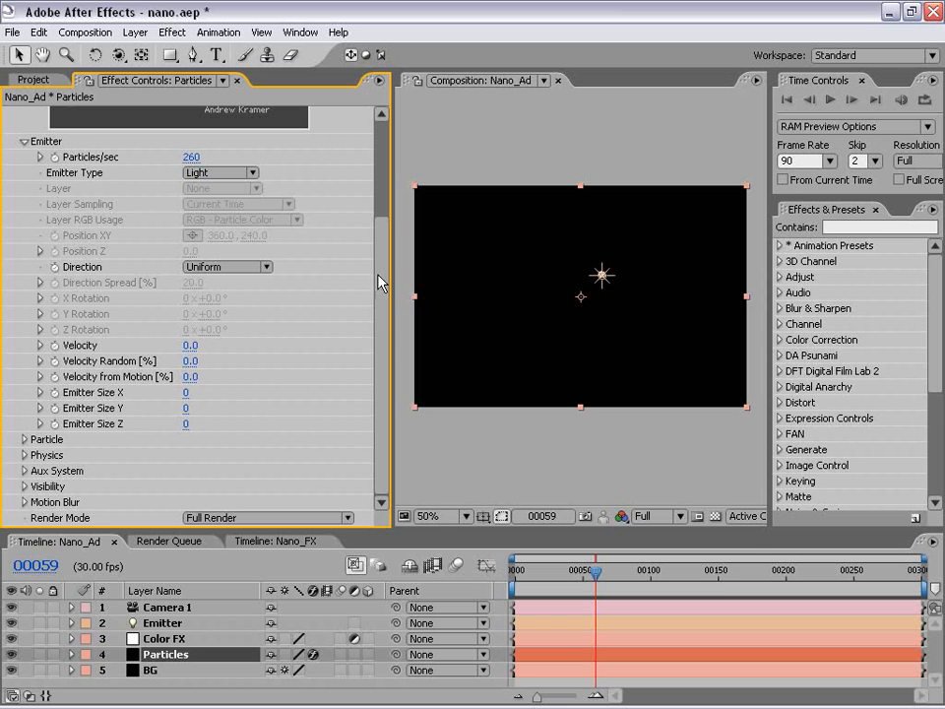
pyautogui.click(22, 440)
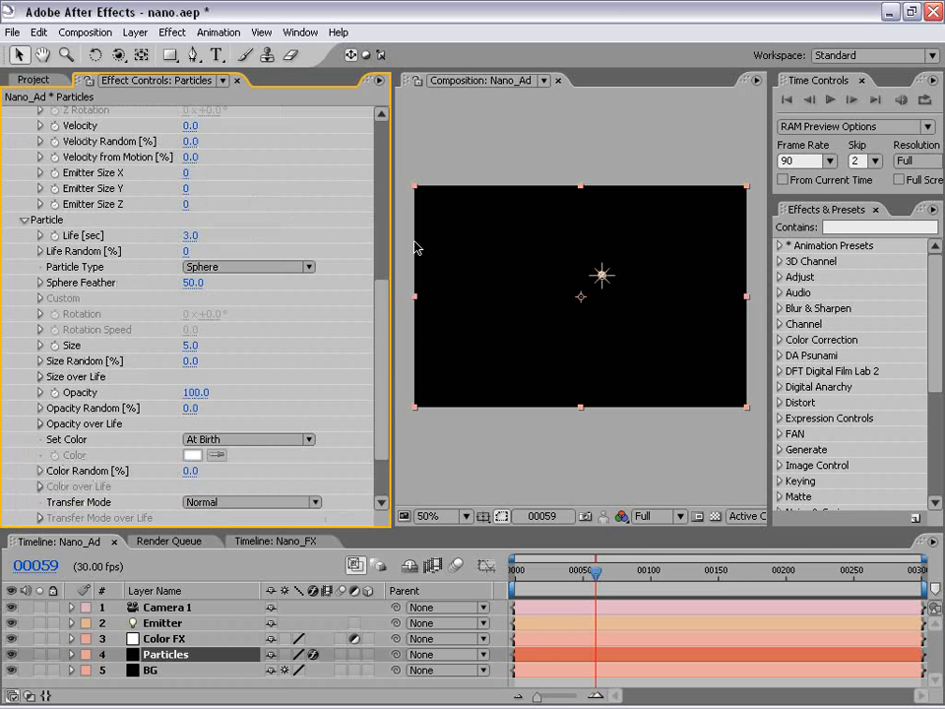
pyautogui.moveTo(569, 571); pyautogui.dragTo(508, 581)
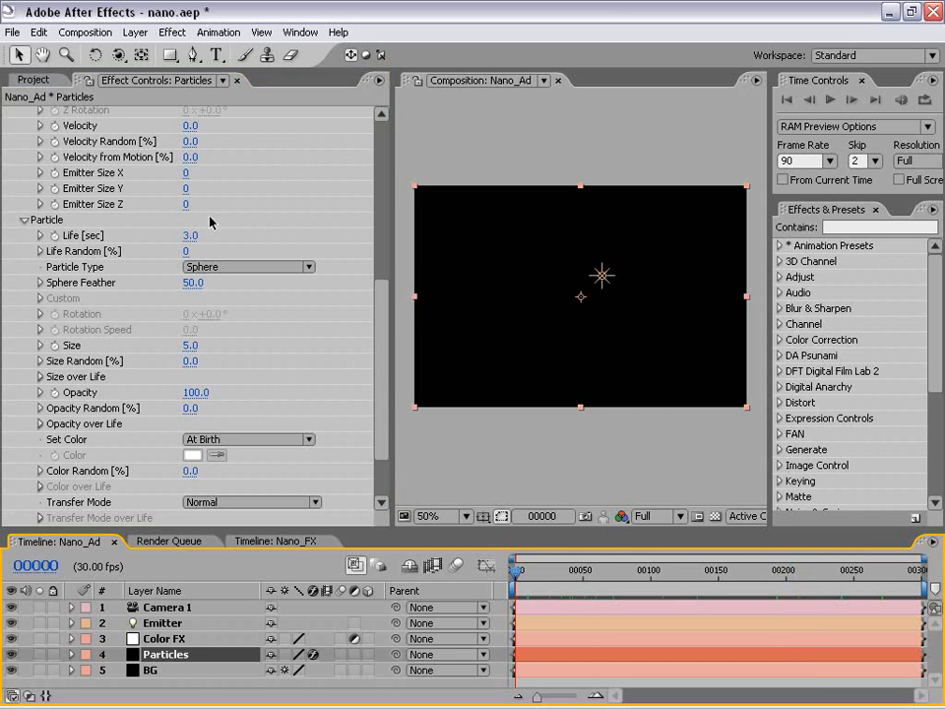
pyautogui.click(192, 235)
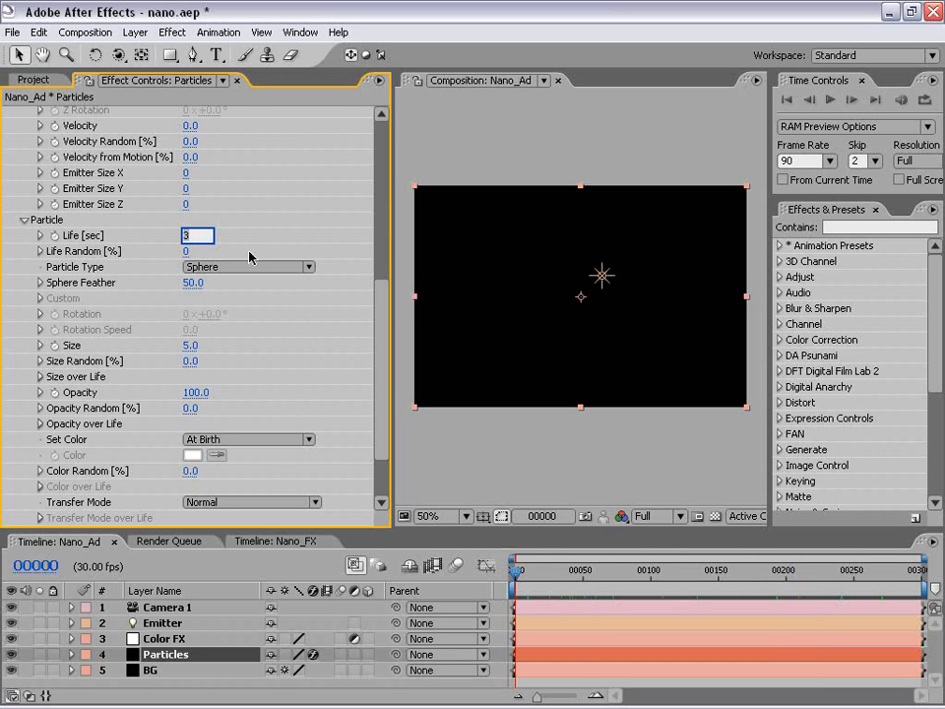
pyautogui.press('Return')
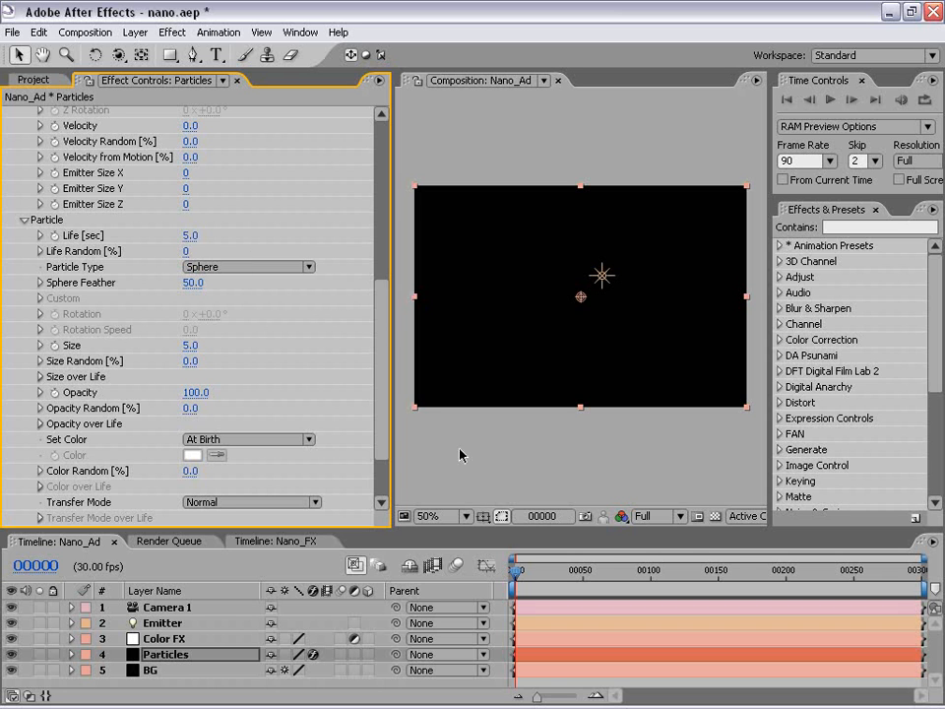
pyautogui.moveTo(394, 533)
pyautogui.mouseDown()
pyautogui.moveTo(390, 514)
pyautogui.moveTo(390, 546)
pyautogui.moveTo(390, 527)
pyautogui.mouseUp()
pyautogui.click(230, 269)
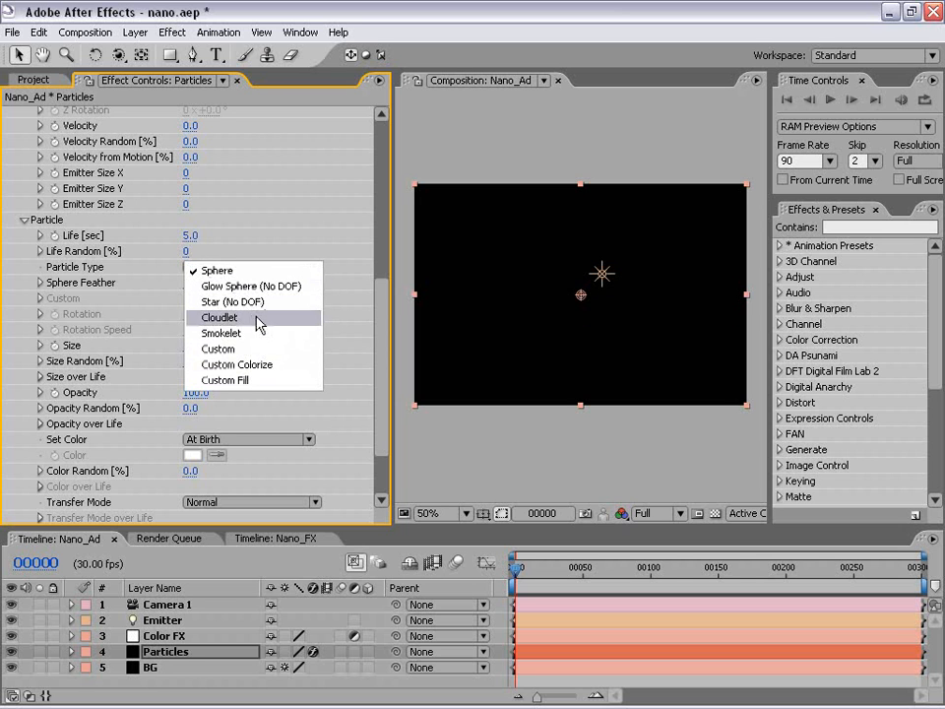
pyautogui.click(254, 192)
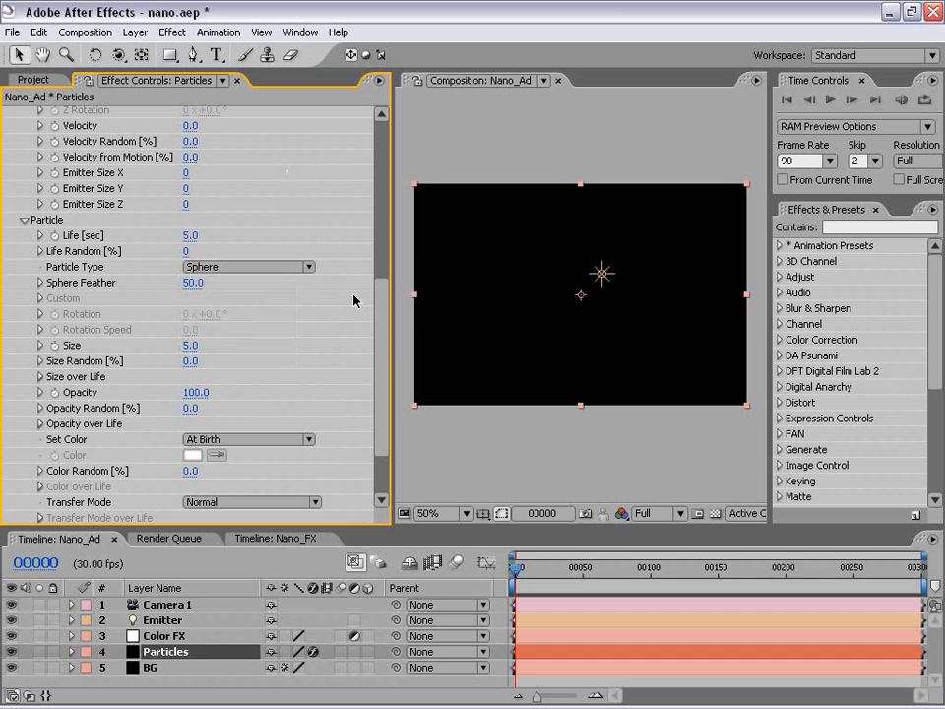
# Create a new composition named Particle_50, 50 × 50 square pixels at 30 fps, with a duration of 1 frame.
pyautogui.click(473, 473)
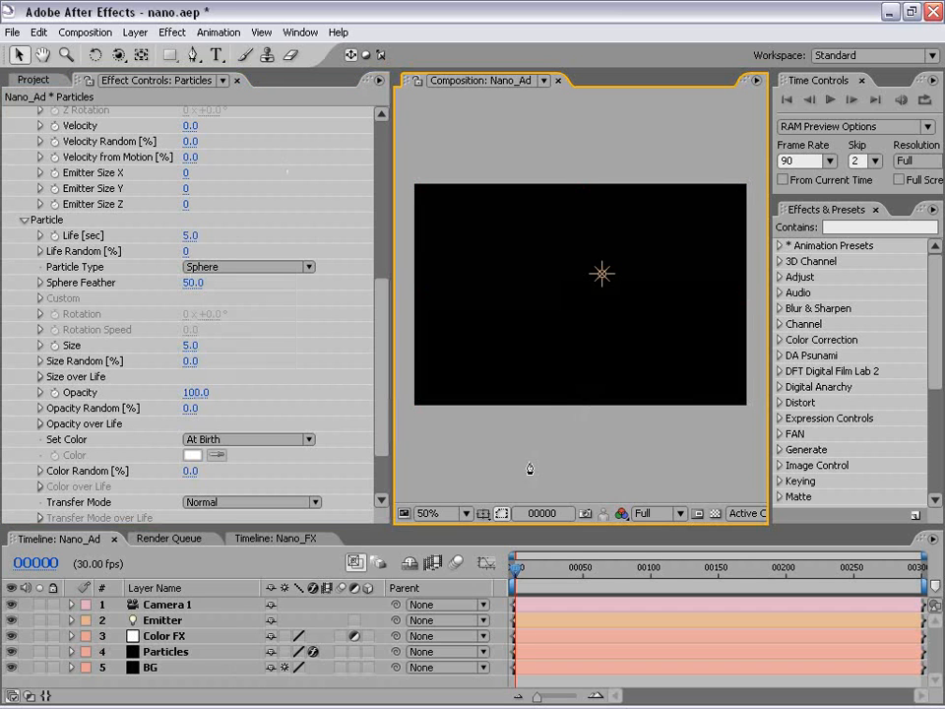
pyautogui.click(85, 31)
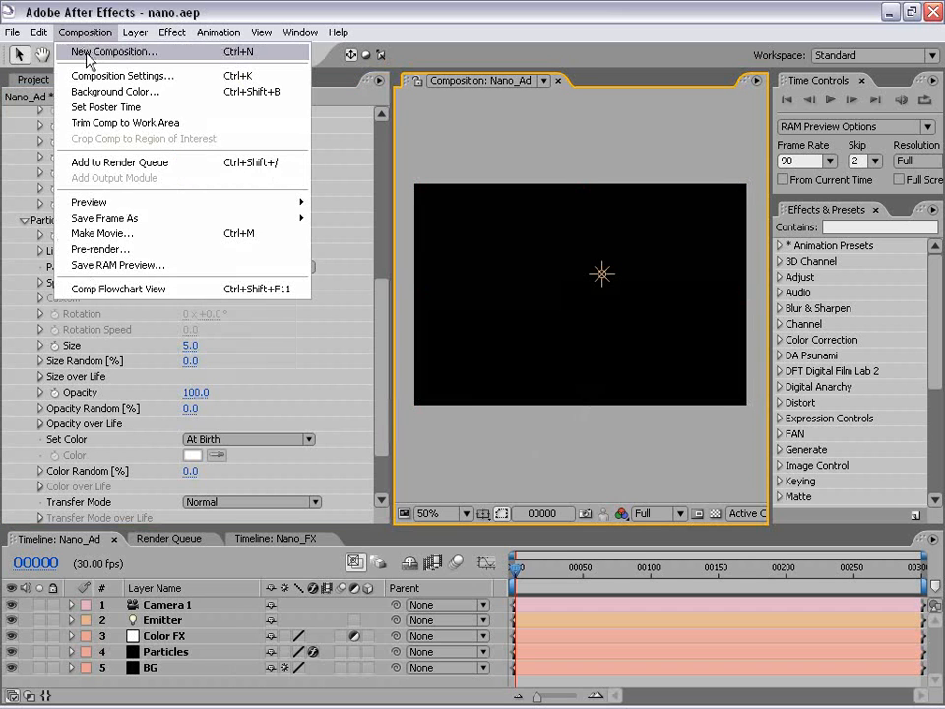
pyautogui.click(89, 54)
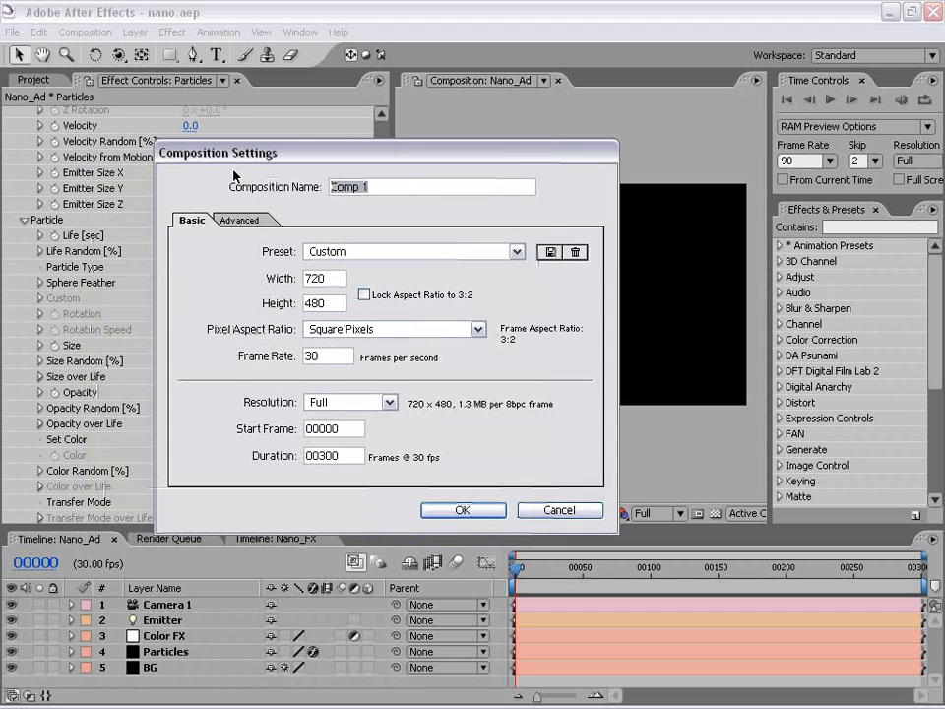
pyautogui.write('Particle_')
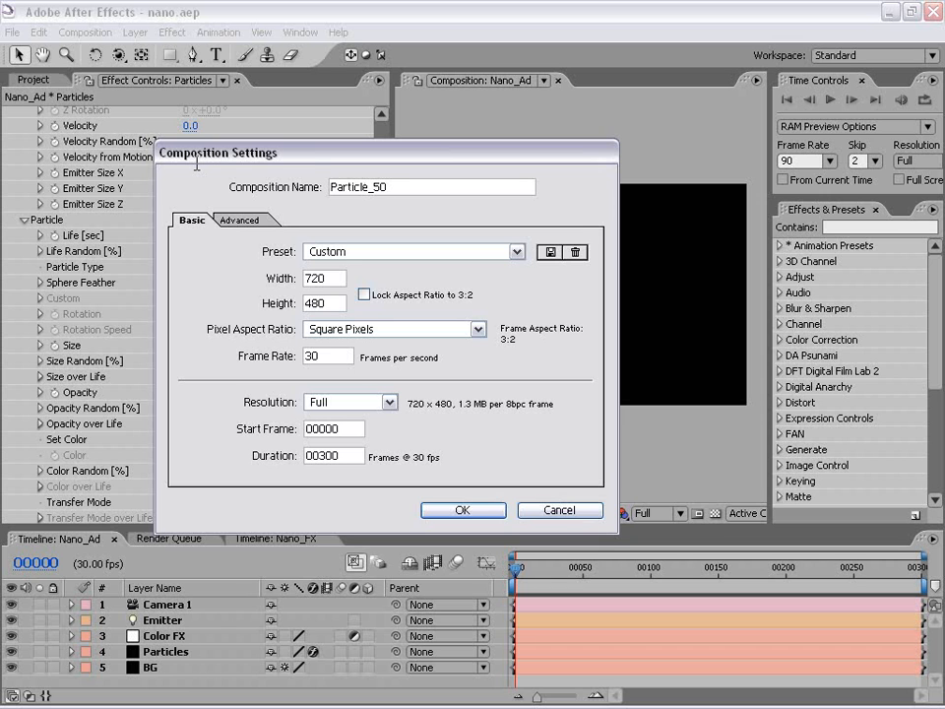
pyautogui.write('50')
pyautogui.press('Tab')
pyautogui.write('50')
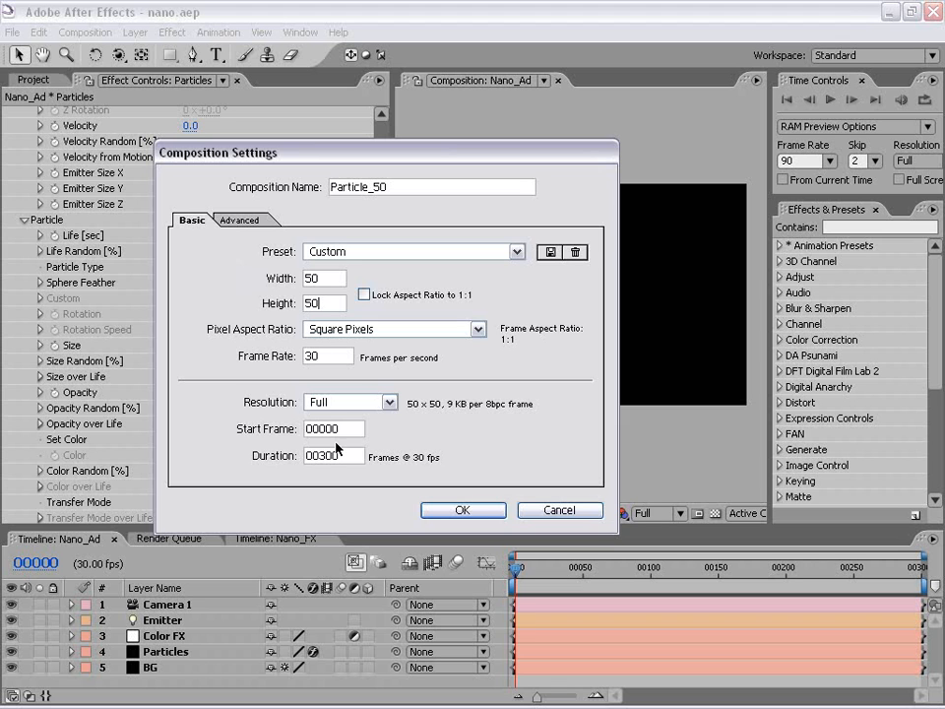
pyautogui.doubleClick(338, 454)
pyautogui.write('1')
pyautogui.click(438, 508)
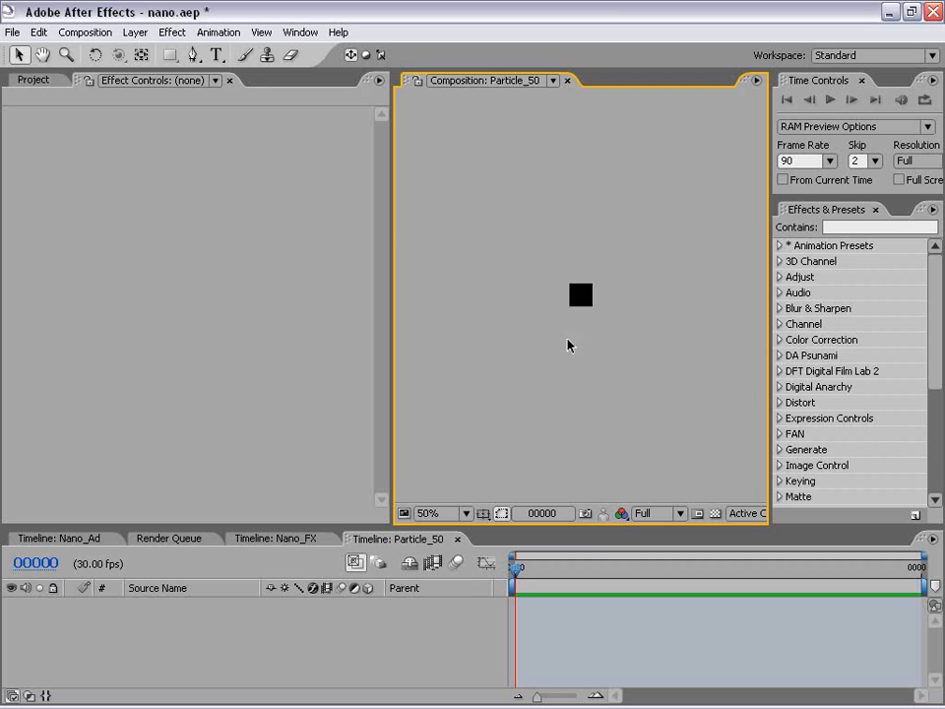
# Add a white (FFFFFF) 50 × 50 pixel solid layer to Particle_50.
pyautogui.scroll(6, 581, 328)
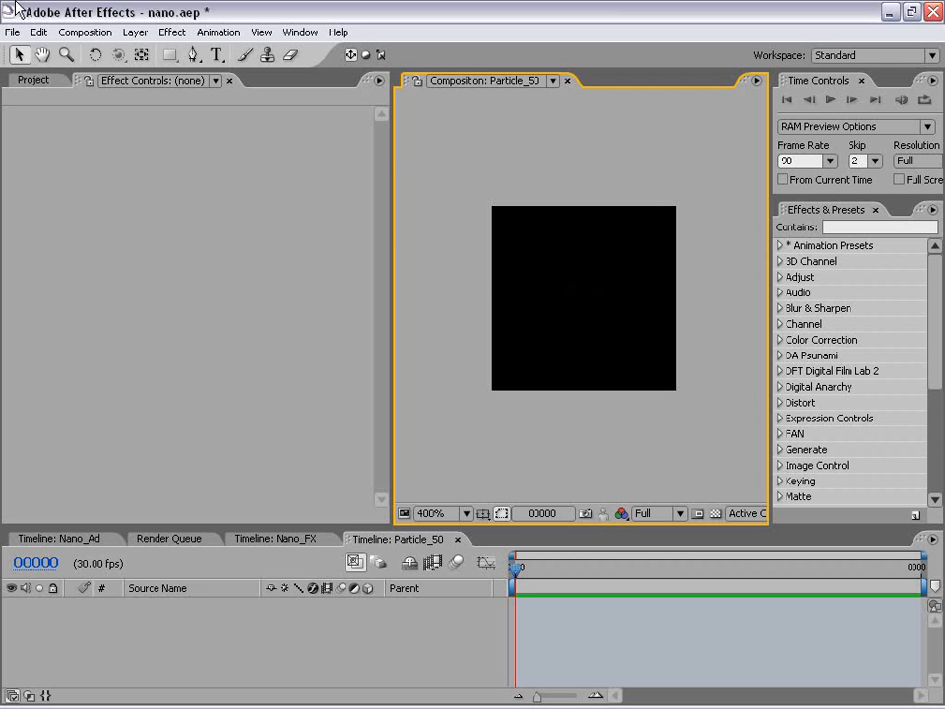
pyautogui.click(132, 32)
pyautogui.moveTo(147, 55)
pyautogui.click(414, 67)
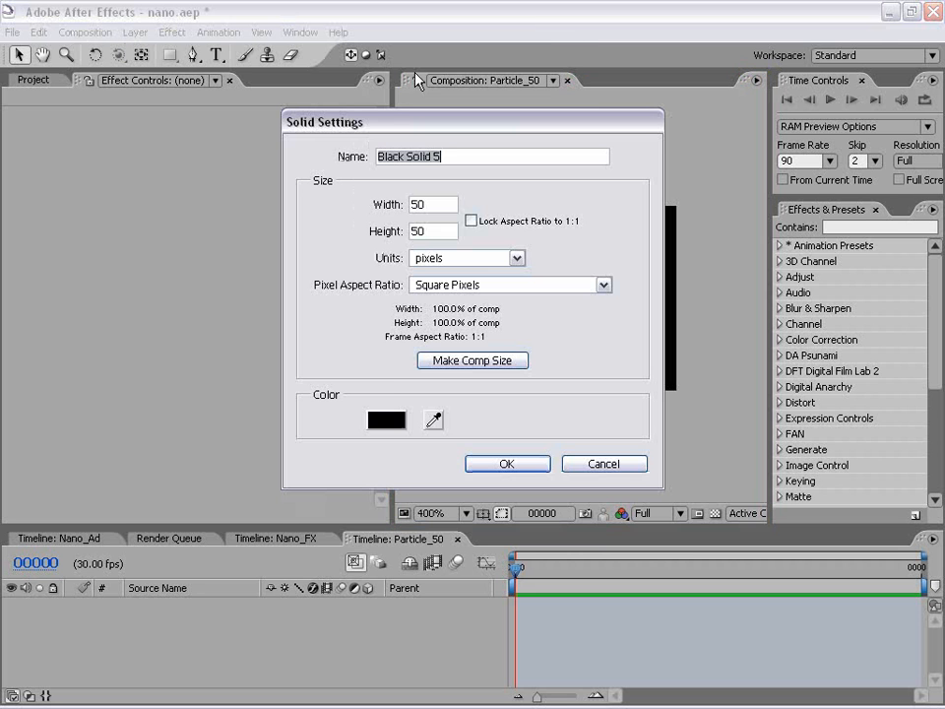
pyautogui.click(384, 421)
pyautogui.click(368, 312)
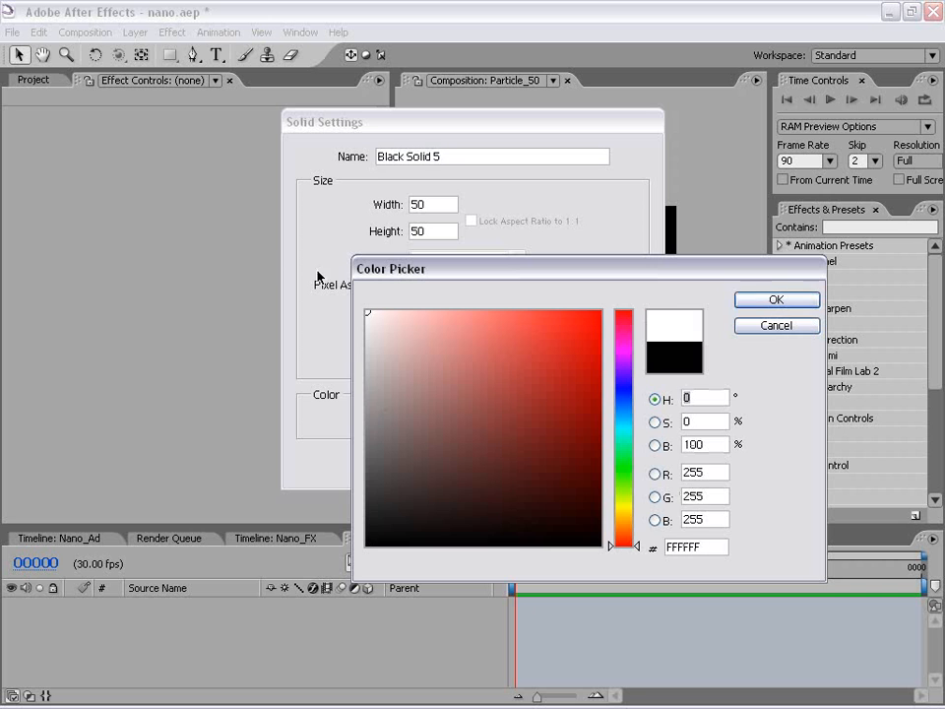
pyautogui.click(740, 308)
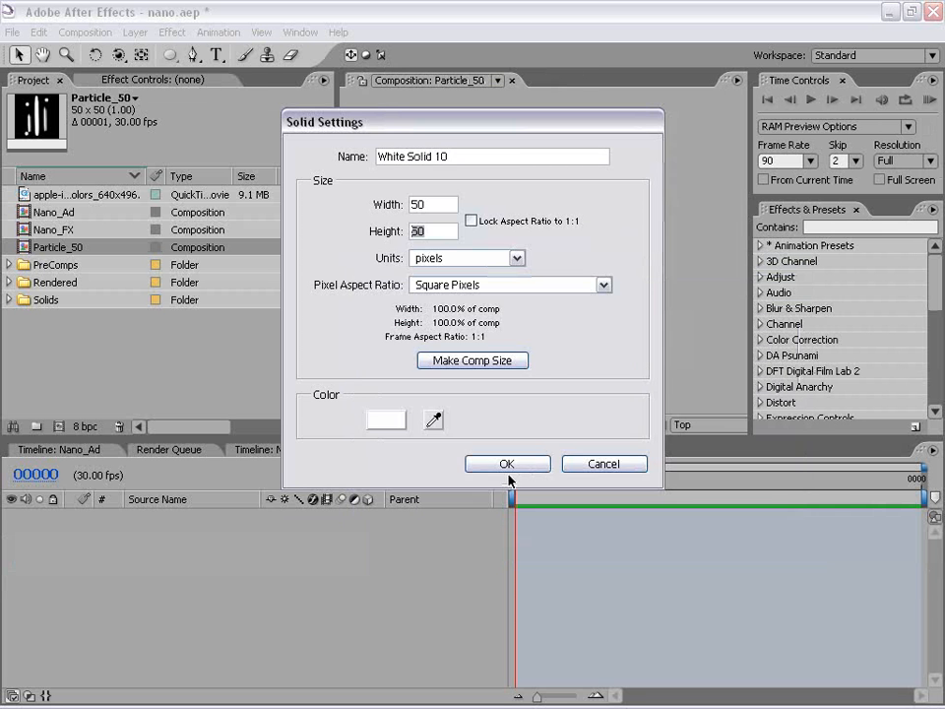
pyautogui.click(506, 464)
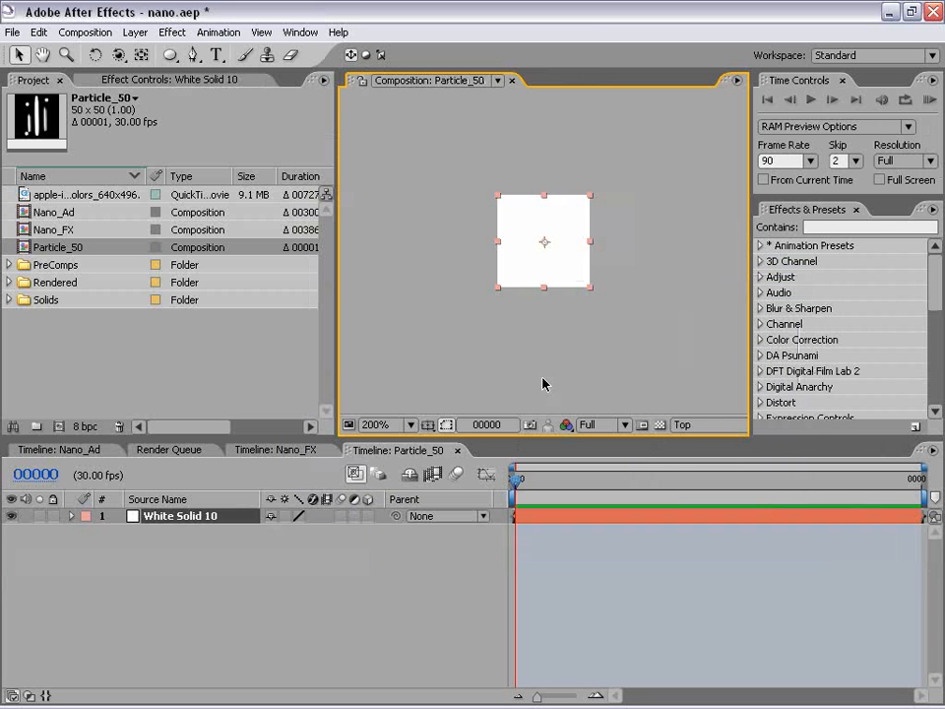
# Draw a closed, narrow vertical streak mask with the Pen tool along the middle of the white solid.
pyautogui.moveTo(560, 204); pyautogui.dragTo(538, 224)
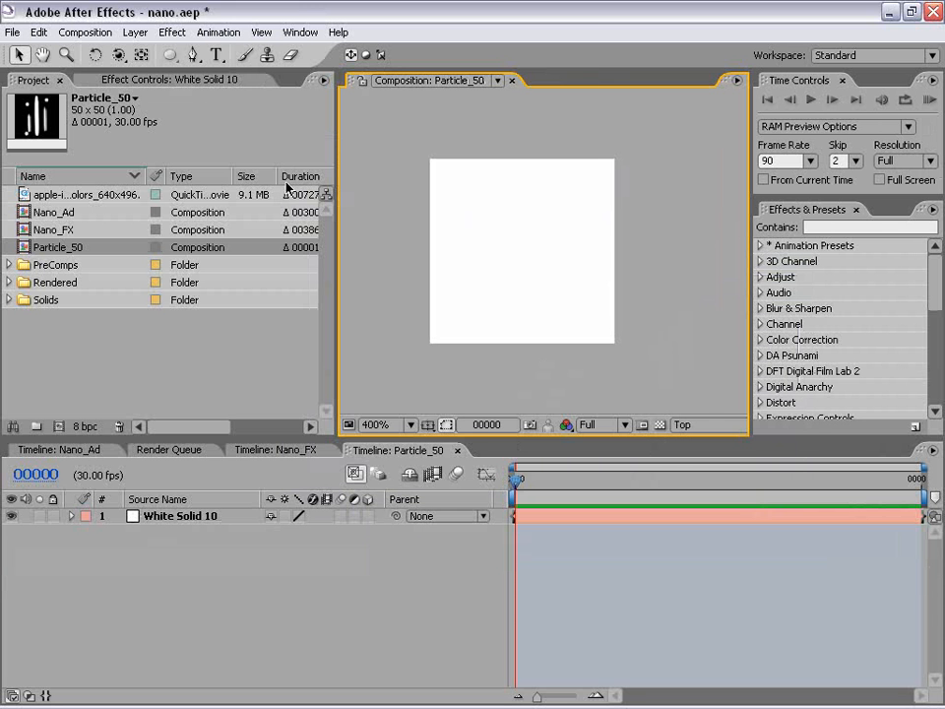
pyautogui.click(193, 56)
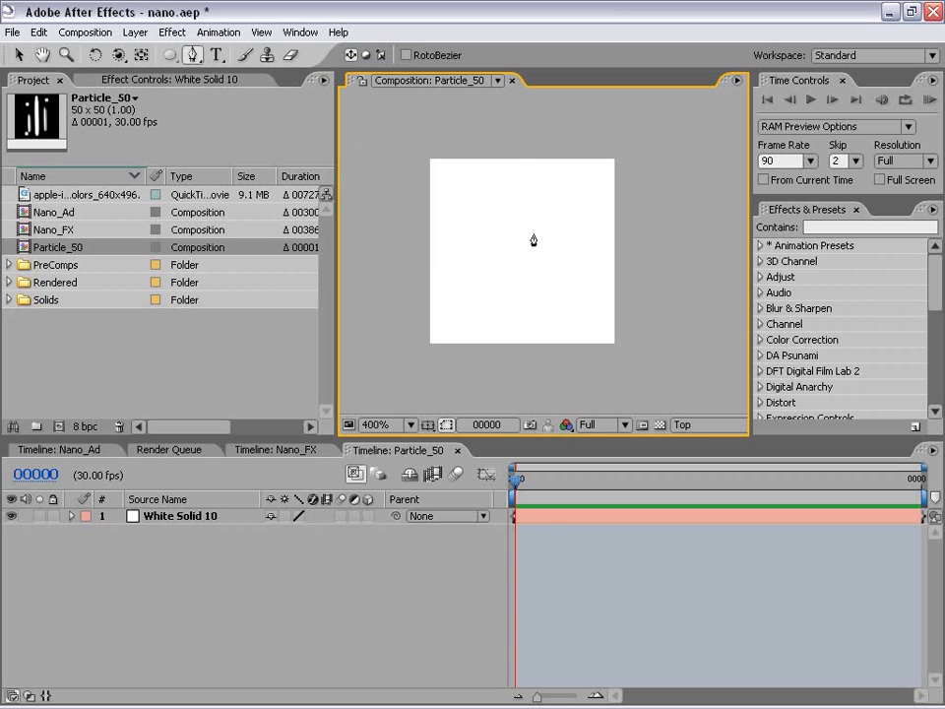
pyautogui.click(551, 517)
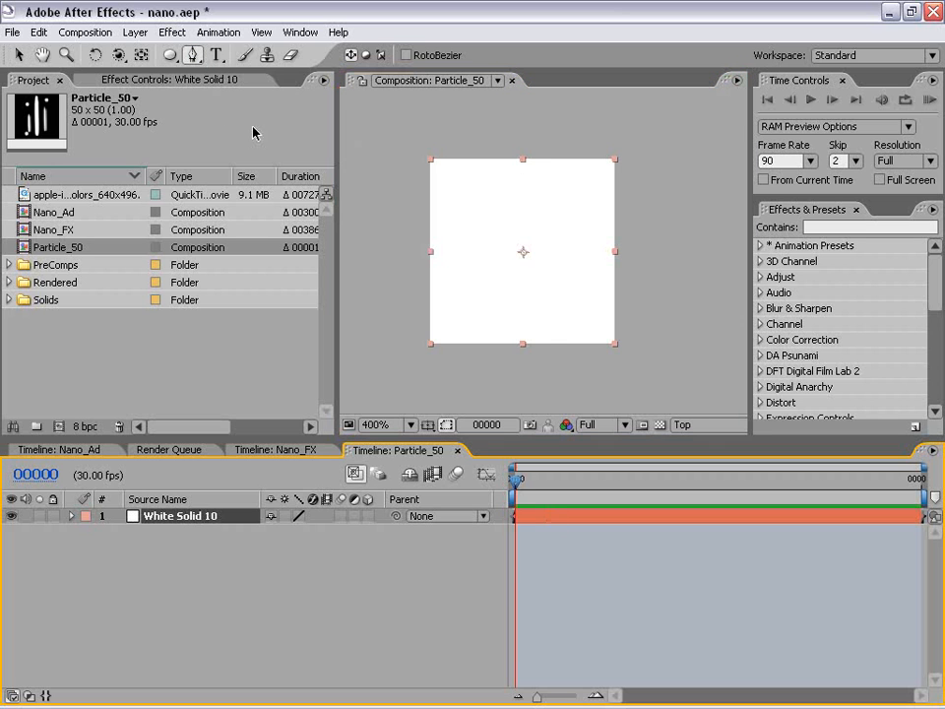
pyautogui.click(522, 167)
pyautogui.moveTo(507, 213); pyautogui.dragTo(518, 328)
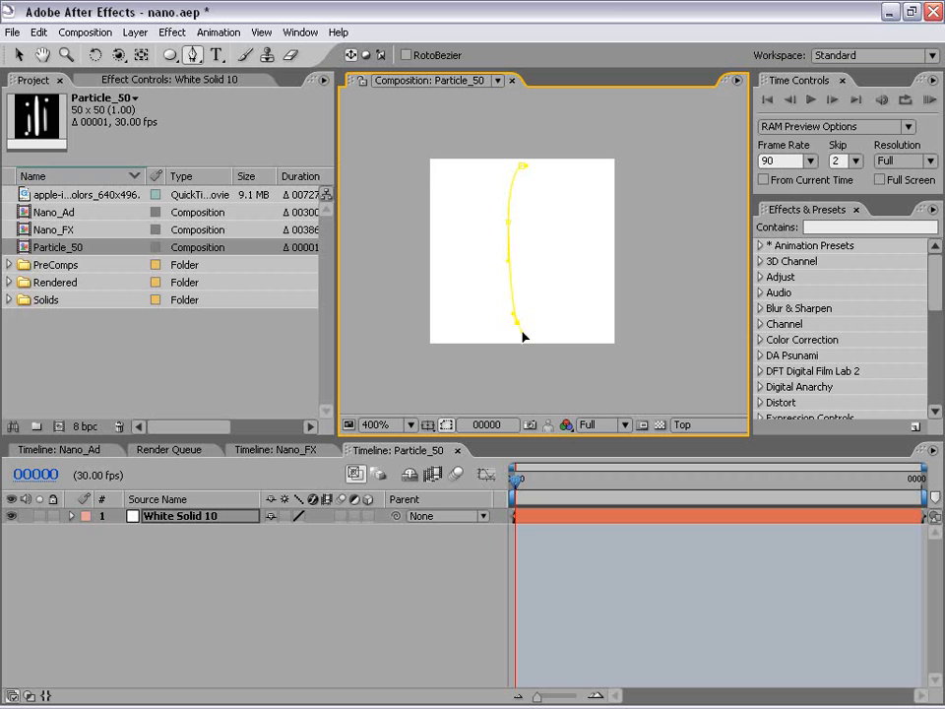
pyautogui.click(529, 216)
pyautogui.click(525, 168)
# Slim the streak mask by moving its right-edge and bottom points slightly inward.
pyautogui.press('v')
pyautogui.scroll(1, 537, 231)
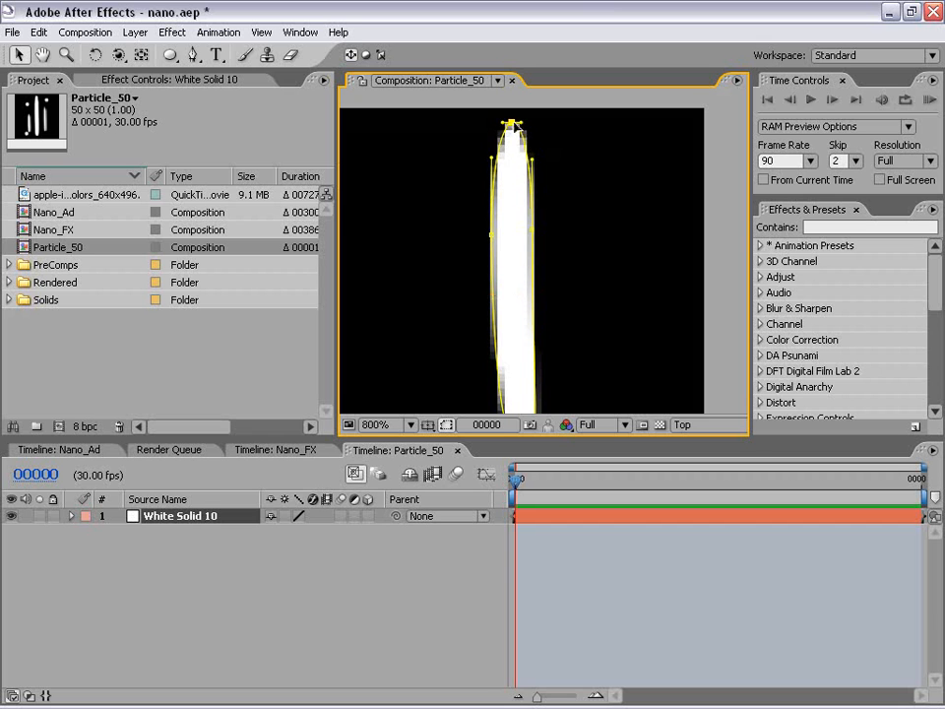
pyautogui.scroll(-1, 532, 266)
pyautogui.moveTo(534, 307); pyautogui.dragTo(526, 281)
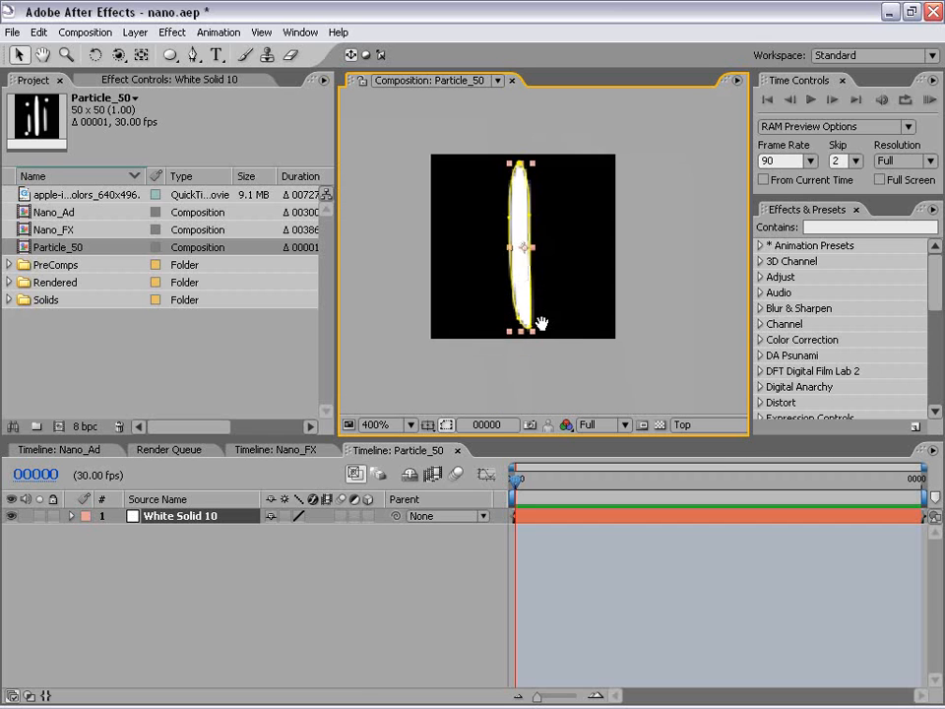
pyautogui.click(562, 293)
pyautogui.click(532, 225)
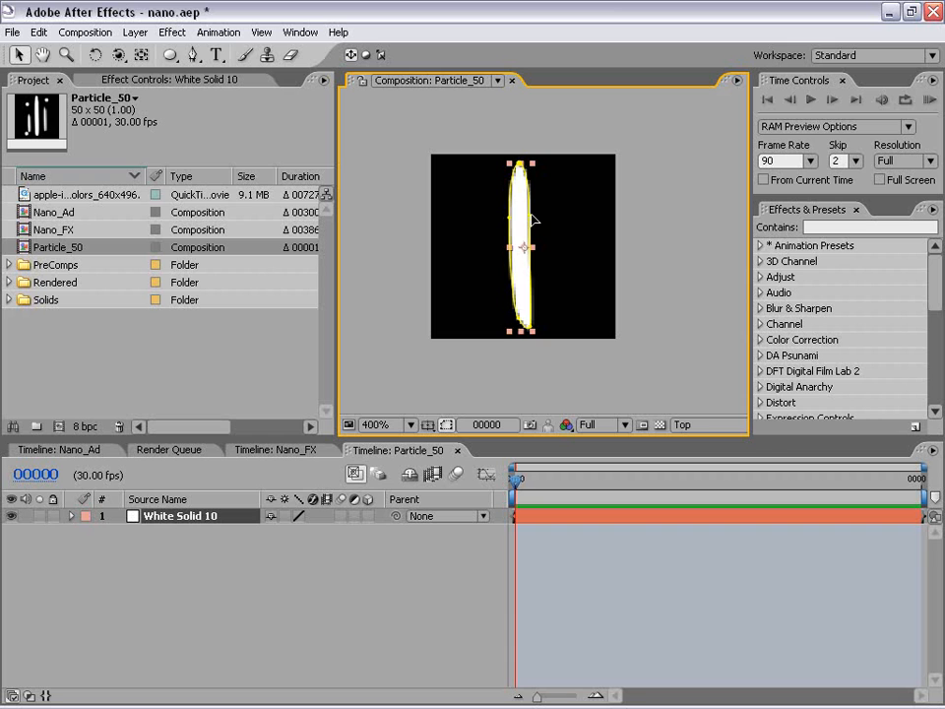
pyautogui.moveTo(526, 213); pyautogui.dragTo(529, 213)
pyautogui.moveTo(532, 328); pyautogui.dragTo(528, 331)
pyautogui.doubleClick(519, 264)
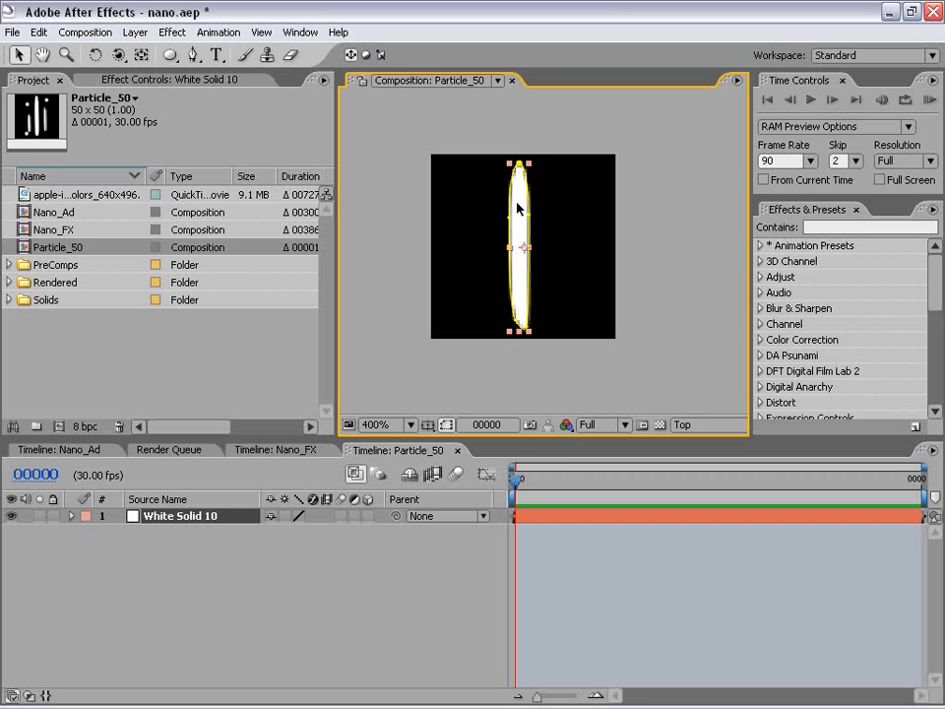
# Duplicate the masked white solid layer twice.
pyautogui.click(553, 558)
pyautogui.click(541, 517)
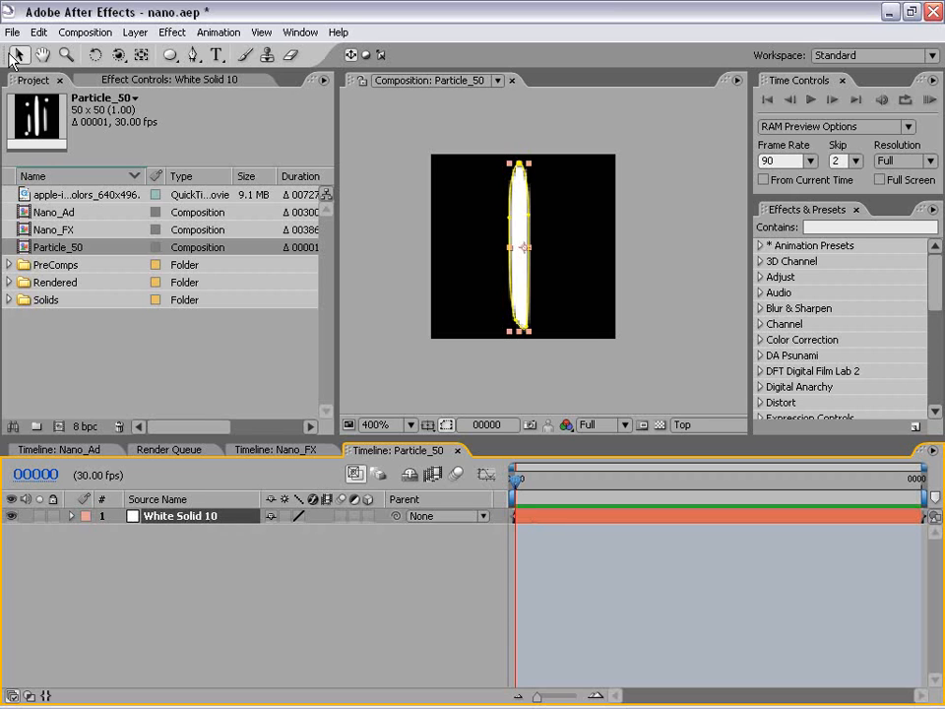
pyautogui.hotkey('ctrl', 'd')
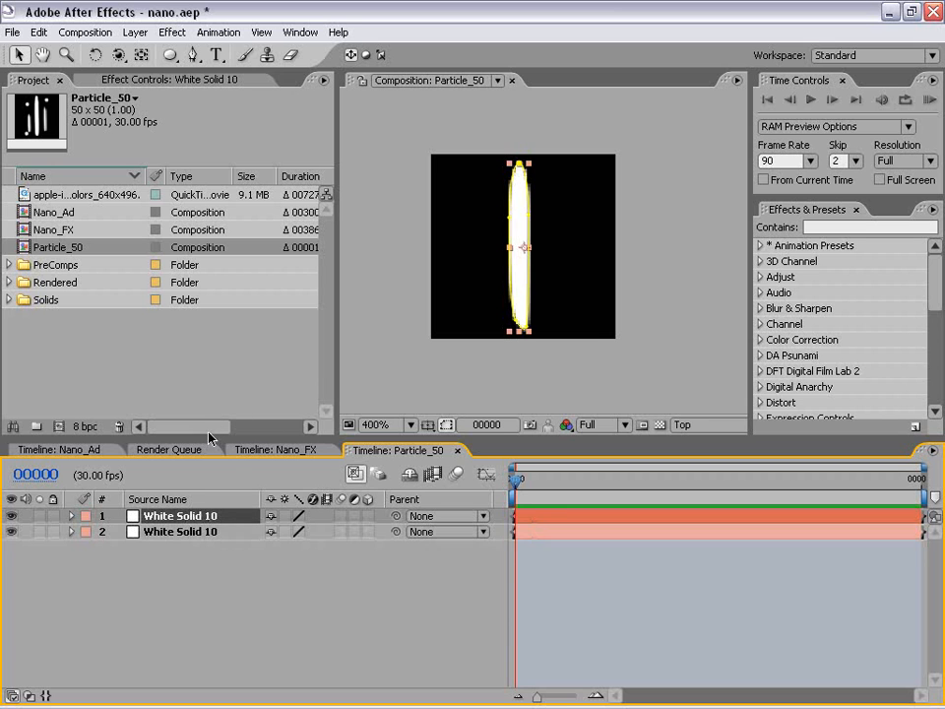
pyautogui.hotkey('ctrl', 'd')
# Move the second layer's streak left of the central one and scale it down to about half its height.
pyautogui.click(181, 535)
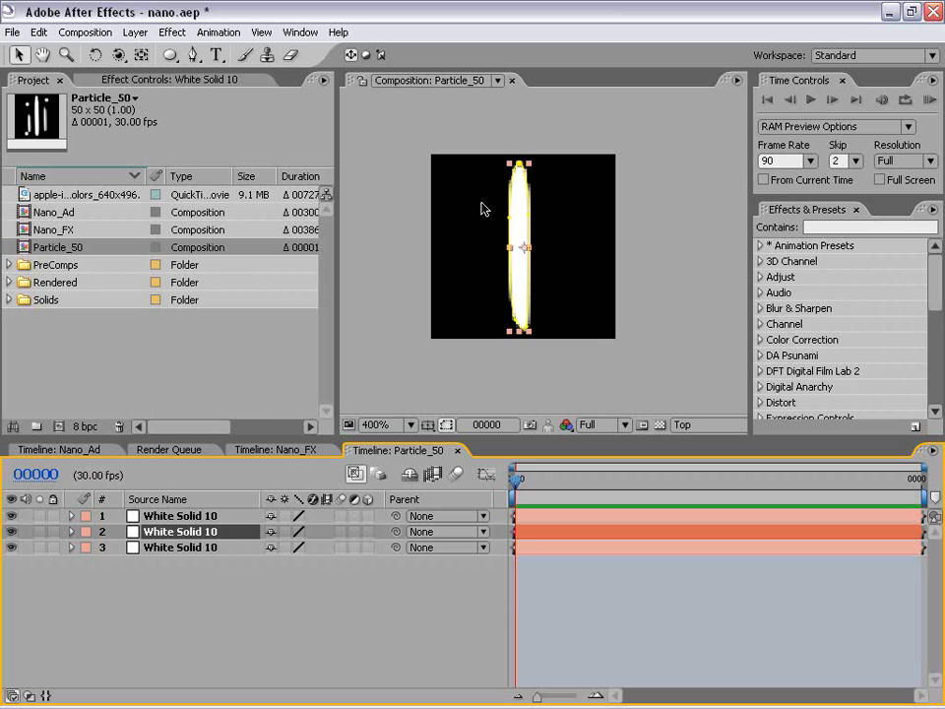
pyautogui.moveTo(526, 203); pyautogui.dragTo(481, 244)
pyautogui.scroll(1, 502, 204)
pyautogui.press('space')
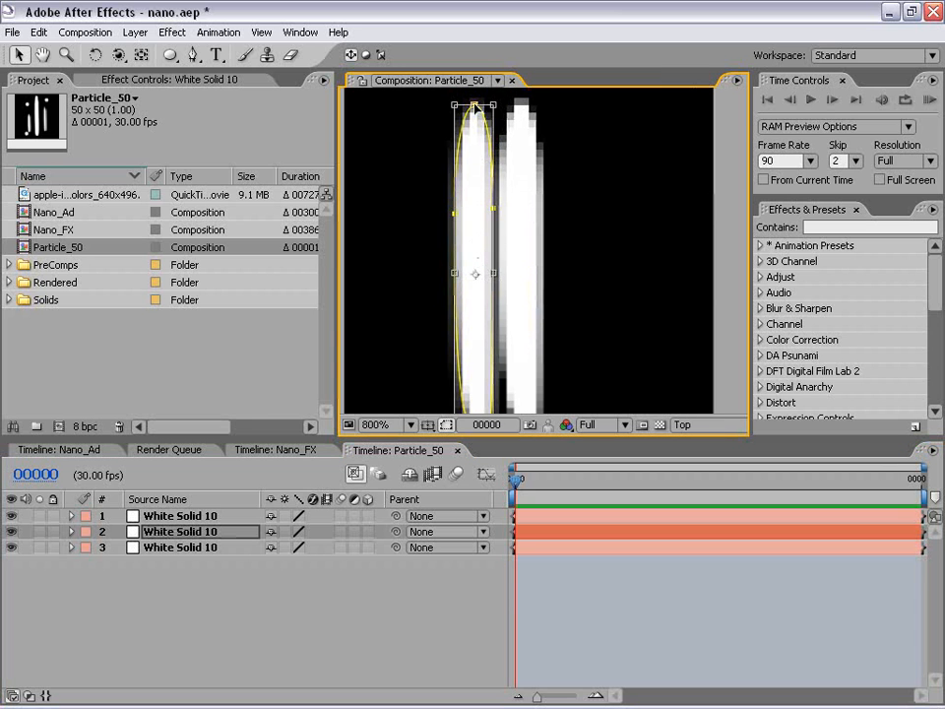
pyautogui.moveTo(493, 105); pyautogui.dragTo(483, 275)
pyautogui.moveTo(469, 320); pyautogui.dragTo(468, 263)
pyautogui.press(',')
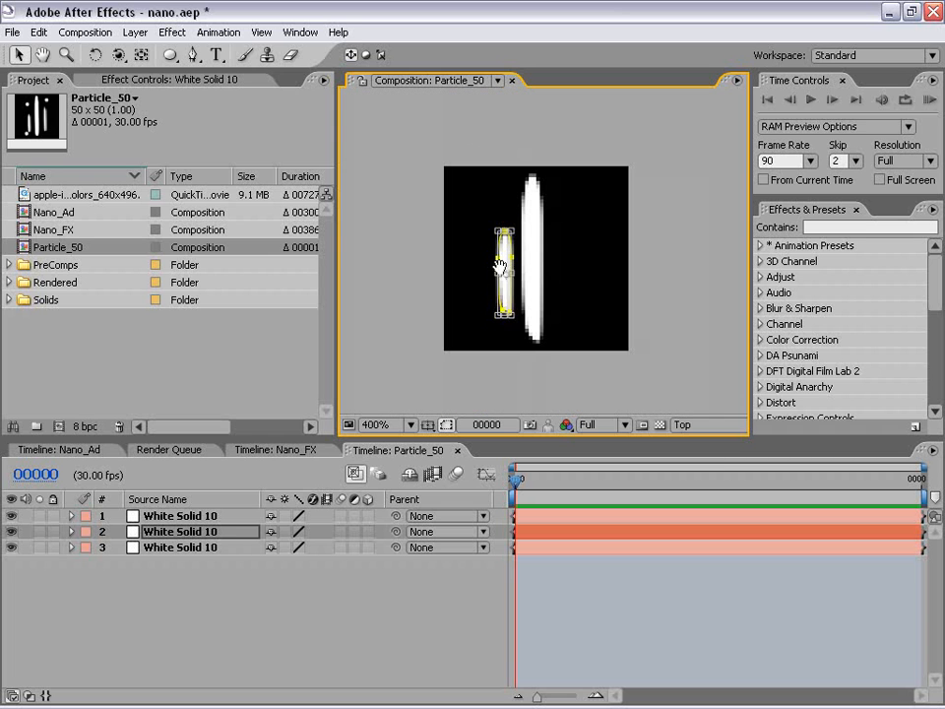
pyautogui.press('.')
pyautogui.moveTo(478, 293); pyautogui.dragTo(475, 299)
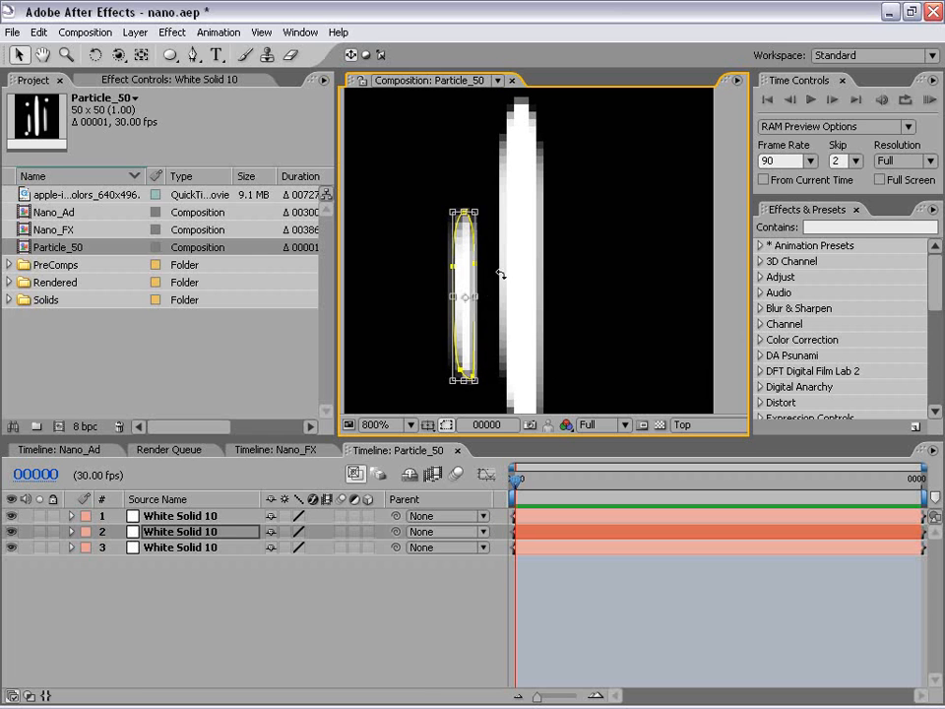
# Move the top layer's streak right of the central one, shorten it to about two-thirds of its height, and centre it vertically beside it.
pyautogui.click(180, 592)
pyautogui.click(197, 516)
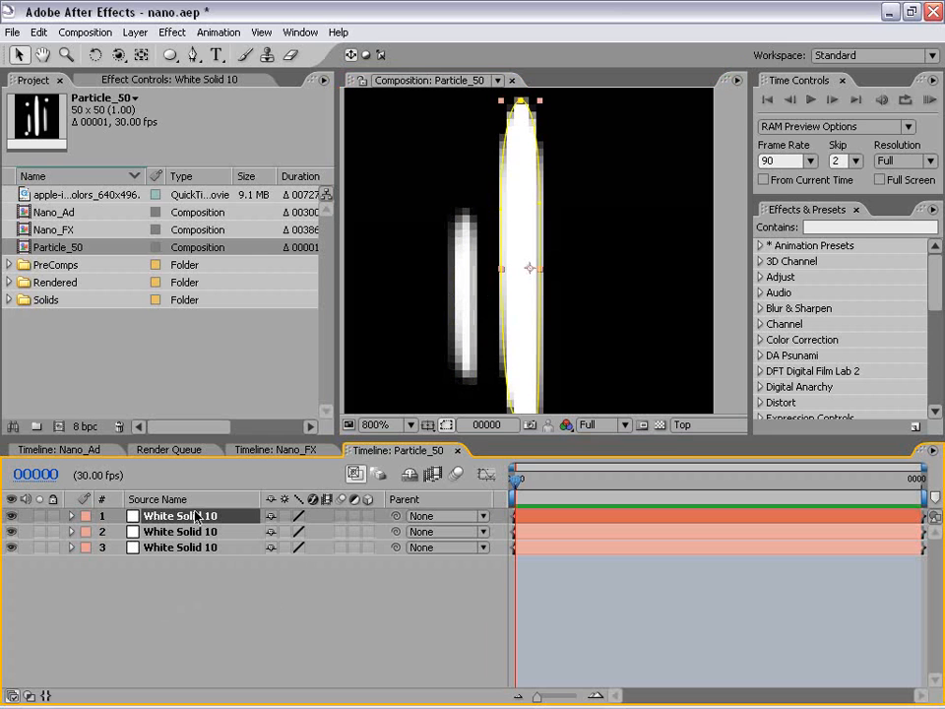
pyautogui.moveTo(527, 311); pyautogui.dragTo(564, 313)
pyautogui.press(',')
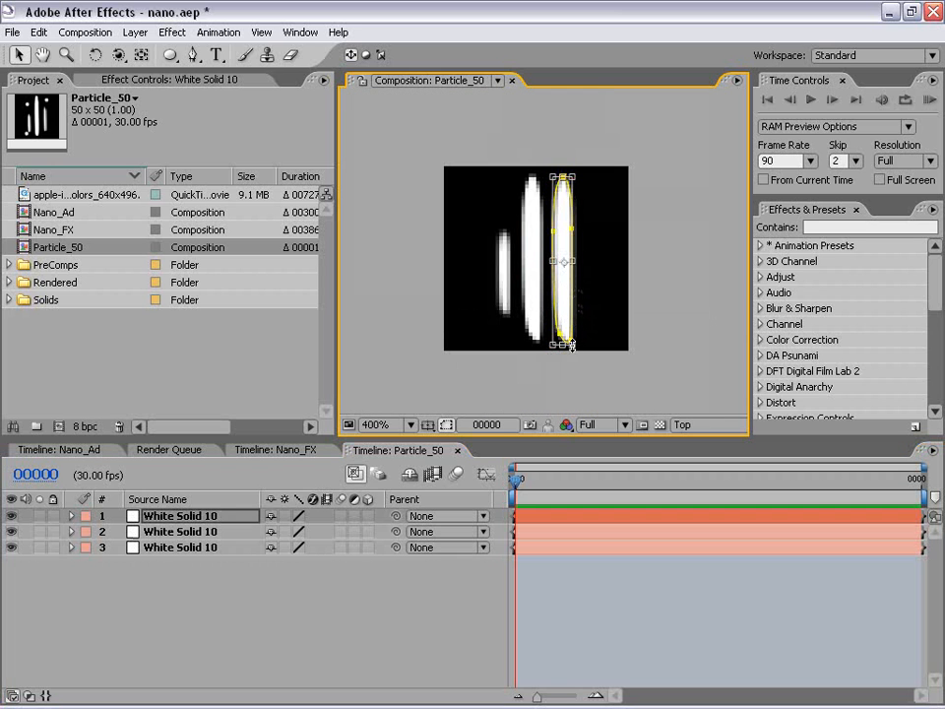
pyautogui.moveTo(572, 344); pyautogui.dragTo(582, 297)
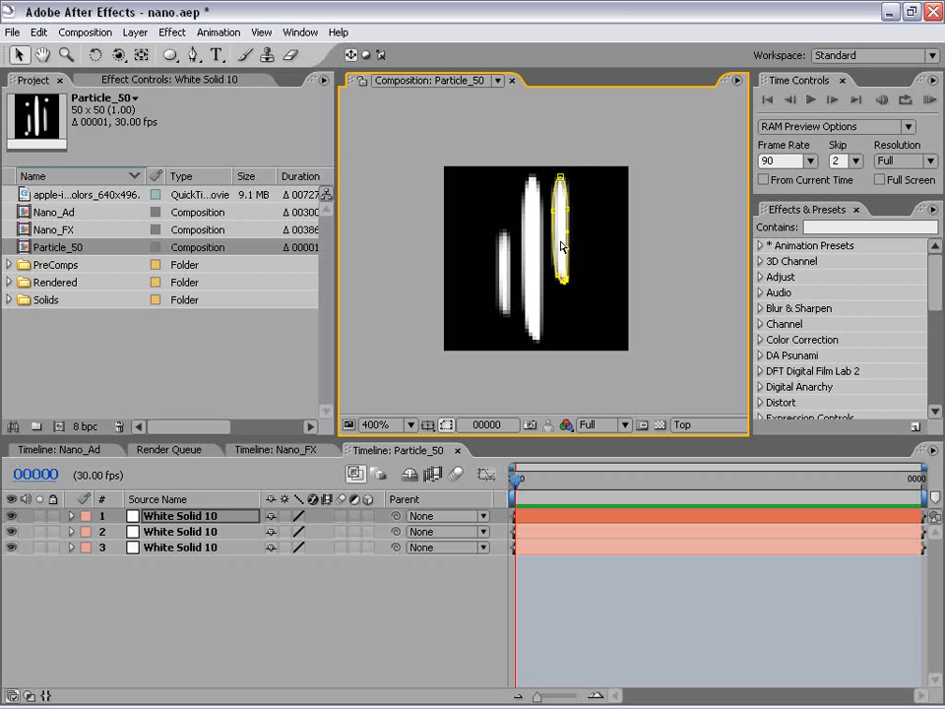
pyautogui.press('.')
pyautogui.moveTo(571, 232); pyautogui.dragTo(587, 293)
pyautogui.click(644, 296)
pyautogui.press(',')
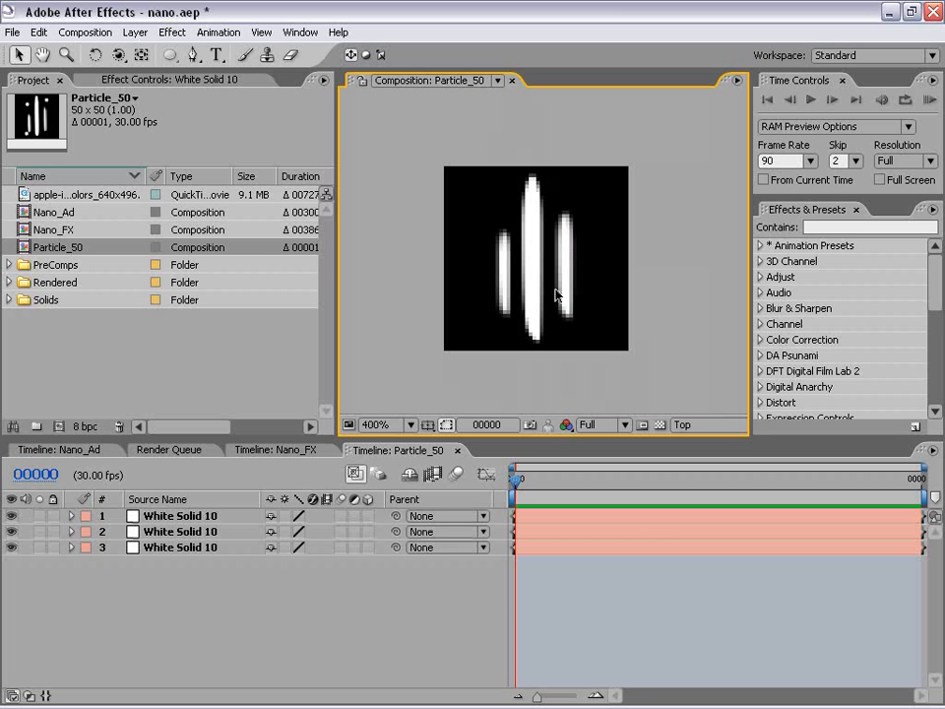
# Create a new white solid layer in the Particle_50 composition.
pyautogui.click(137, 32)
pyautogui.moveTo(236, 51)
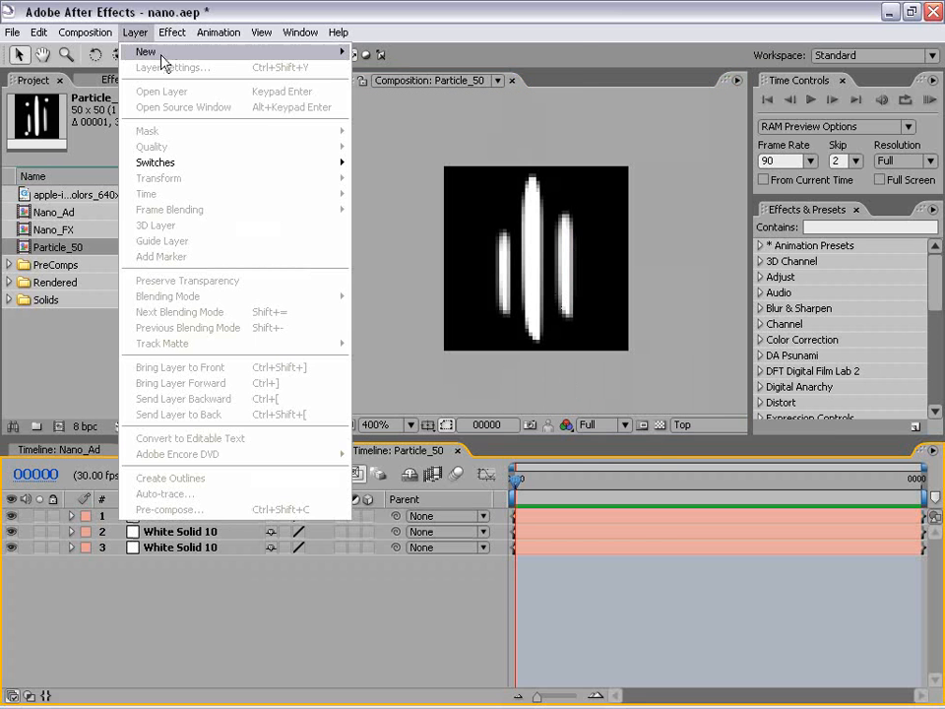
pyautogui.click(372, 66)
pyautogui.click(506, 463)
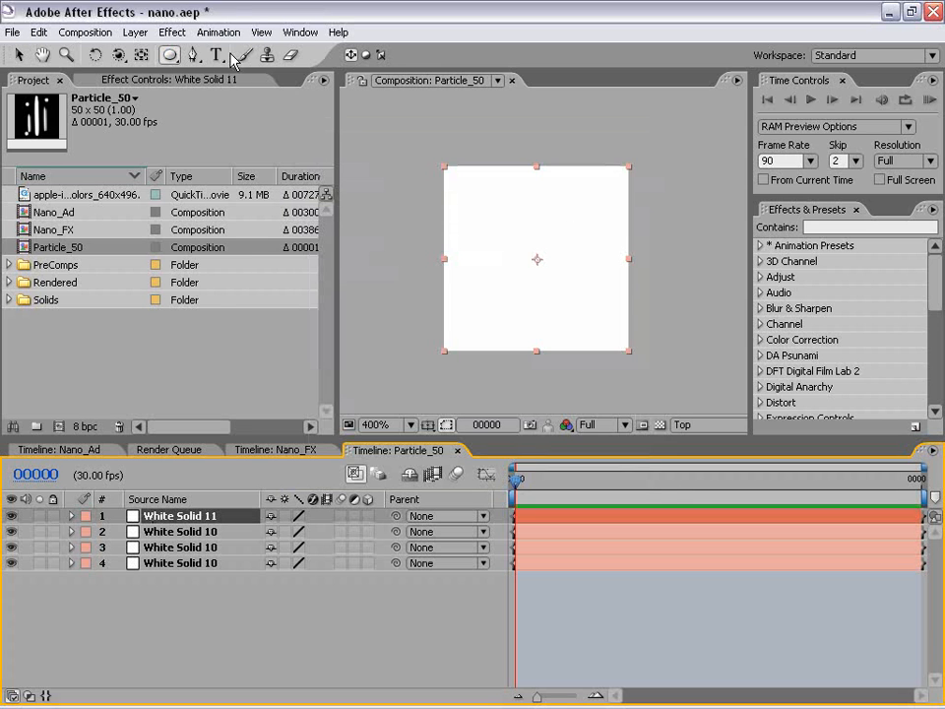
# Mask the new white solid with a small circle just above the left streak using the Elliptical Mask Tool.
pyautogui.click(170, 56)
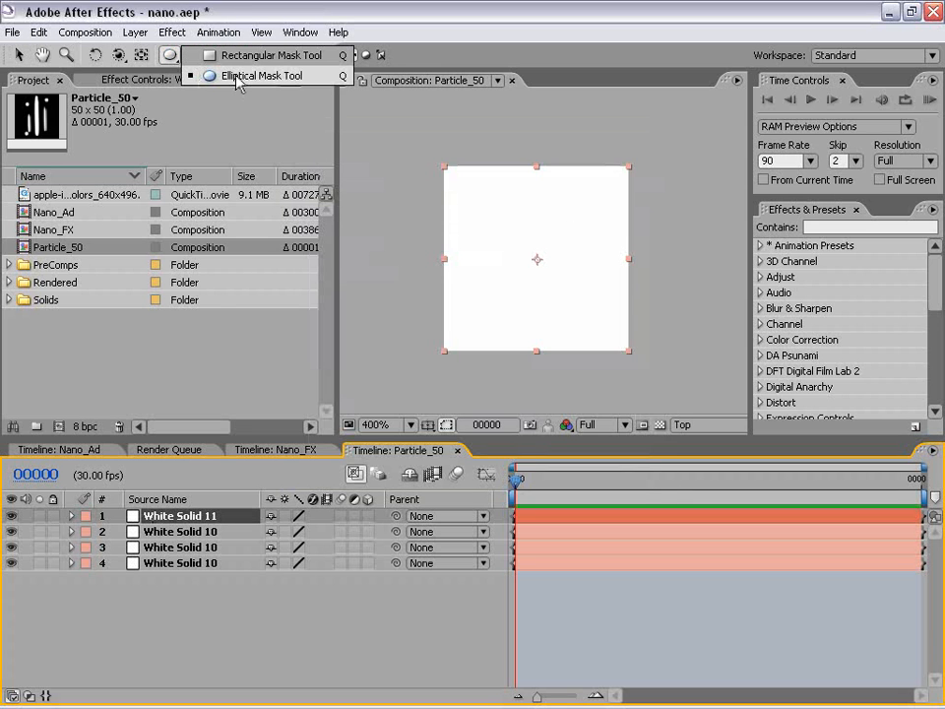
pyautogui.click(186, 75)
pyautogui.press('.')
pyautogui.moveTo(449, 151); pyautogui.dragTo(489, 197)
pyautogui.click(19, 54)
pyautogui.click(578, 543)
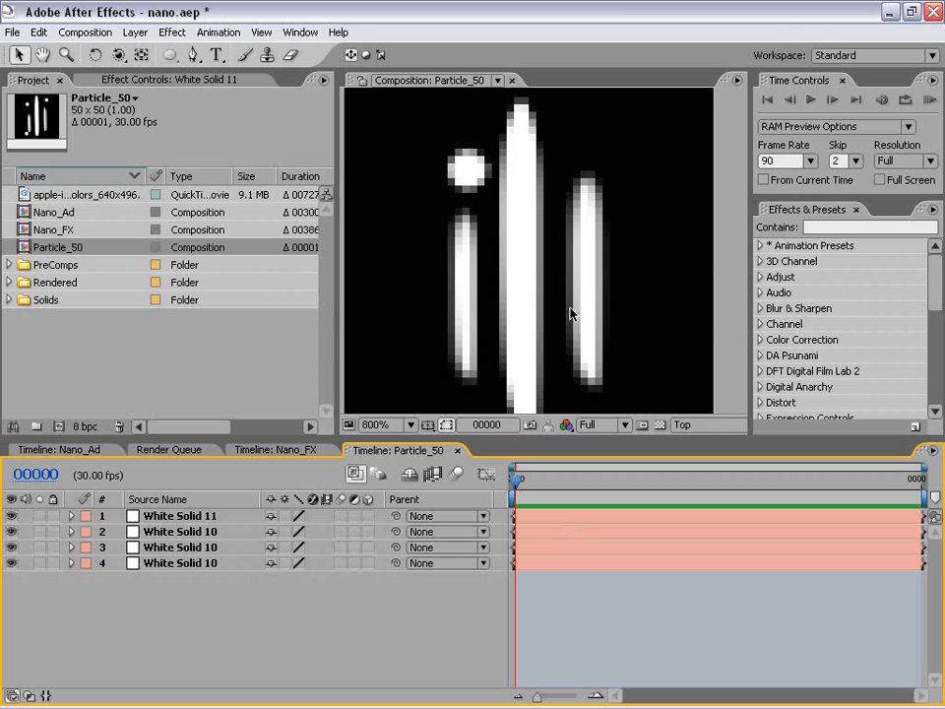
# Shift the dot slightly up and left, duplicate its layer, and place the copy above the right streak.
pyautogui.scroll(-1, 556, 333)
pyautogui.scroll(1, 502, 220)
pyautogui.click(462, 167)
pyautogui.hotkey('ctrl', 'd')
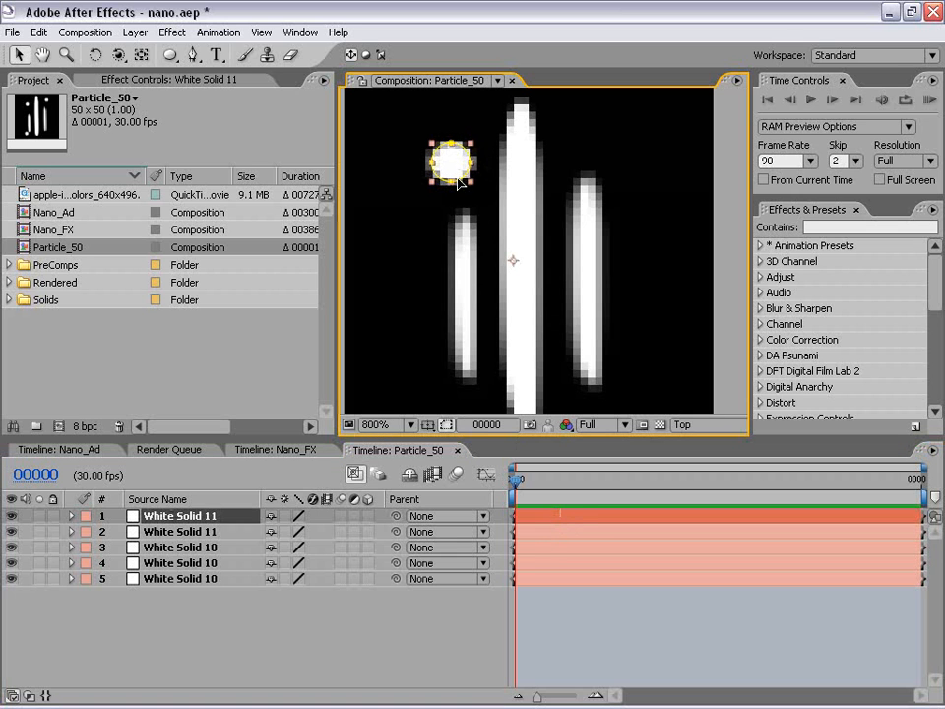
pyautogui.moveTo(456, 161); pyautogui.dragTo(611, 139)
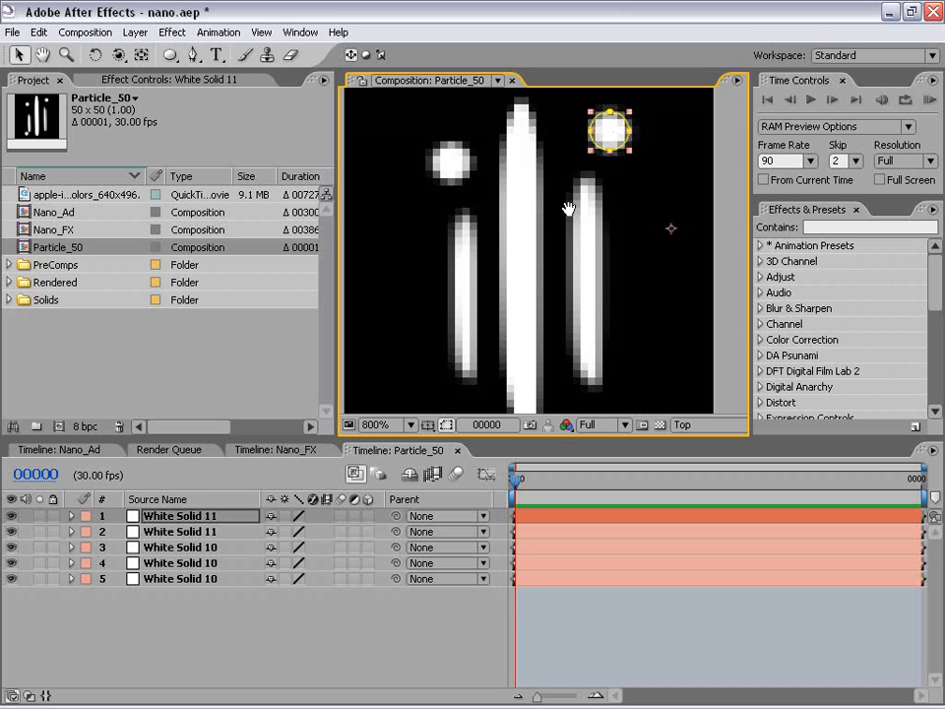
# Duplicate the dot layer again and place the copy below the left streak.
pyautogui.scroll(-1, 583, 192)
pyautogui.hotkey('ctrl', 'd')
pyautogui.moveTo(579, 190); pyautogui.dragTo(506, 307)
# Shorten the left streak from its lower end and shift it slightly left, in line with the two dots.
pyautogui.click(503, 288)
pyautogui.press('Return')
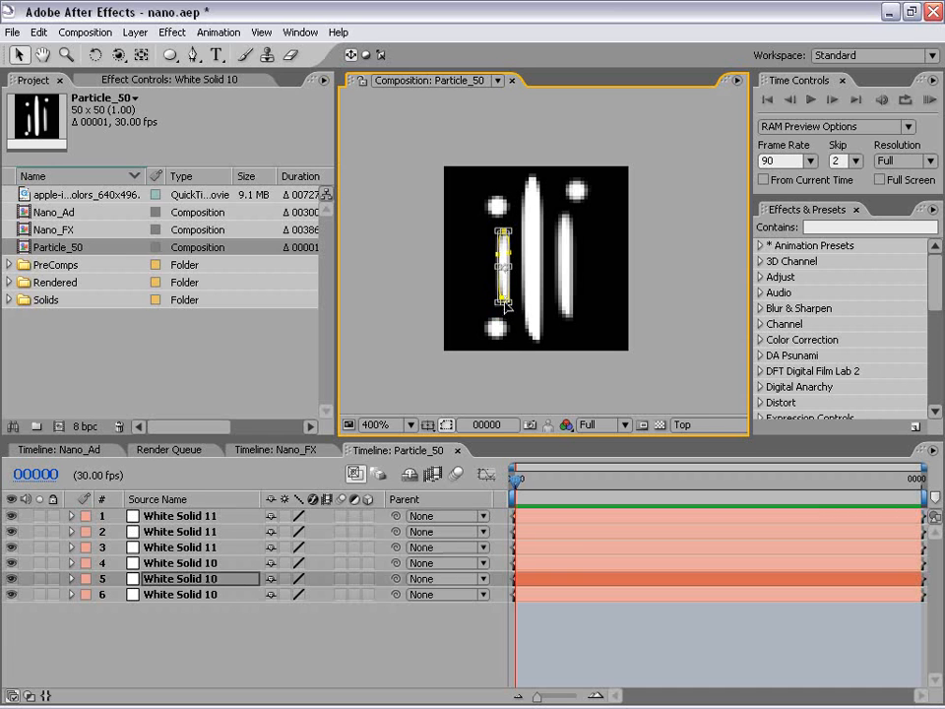
pyautogui.doubleClick(522, 358)
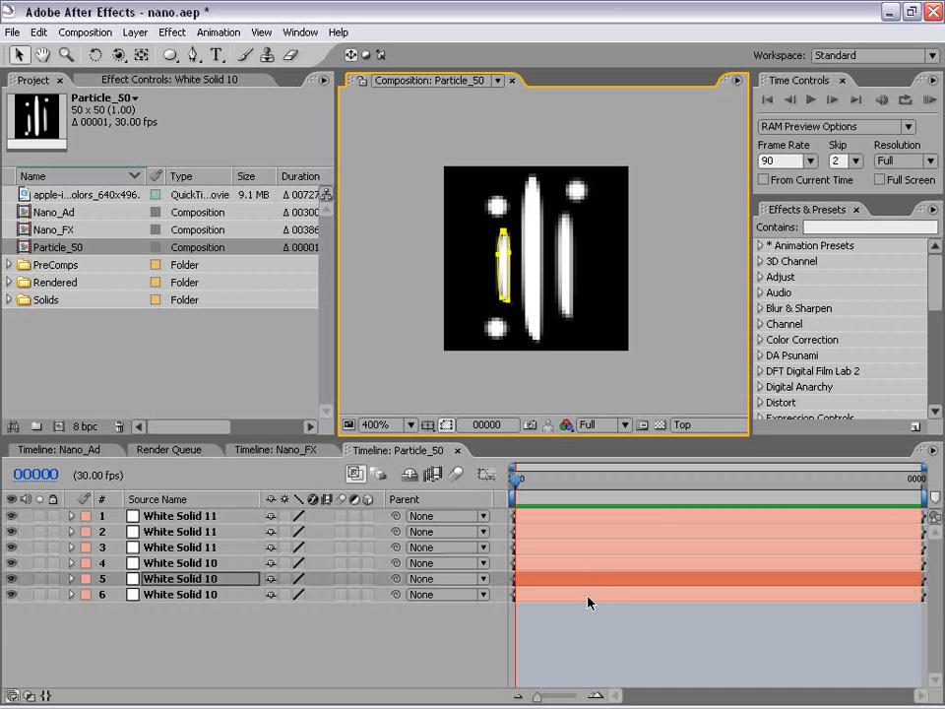
pyautogui.click(597, 628)
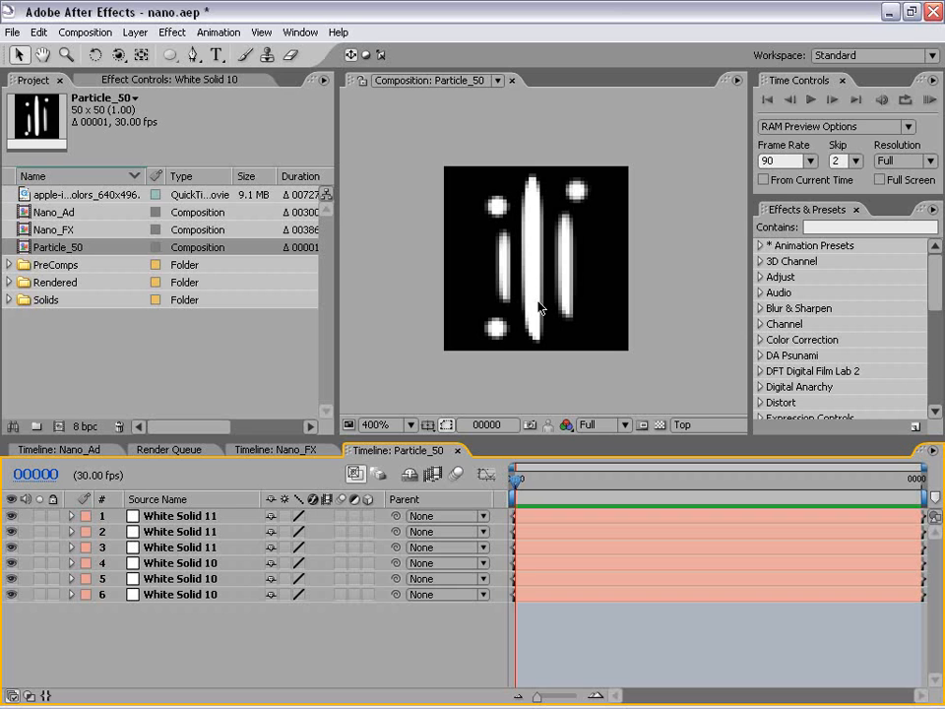
pyautogui.click(500, 268)
# Set the opacity of all six streak and dot layers to 10%.
pyautogui.click(177, 516)
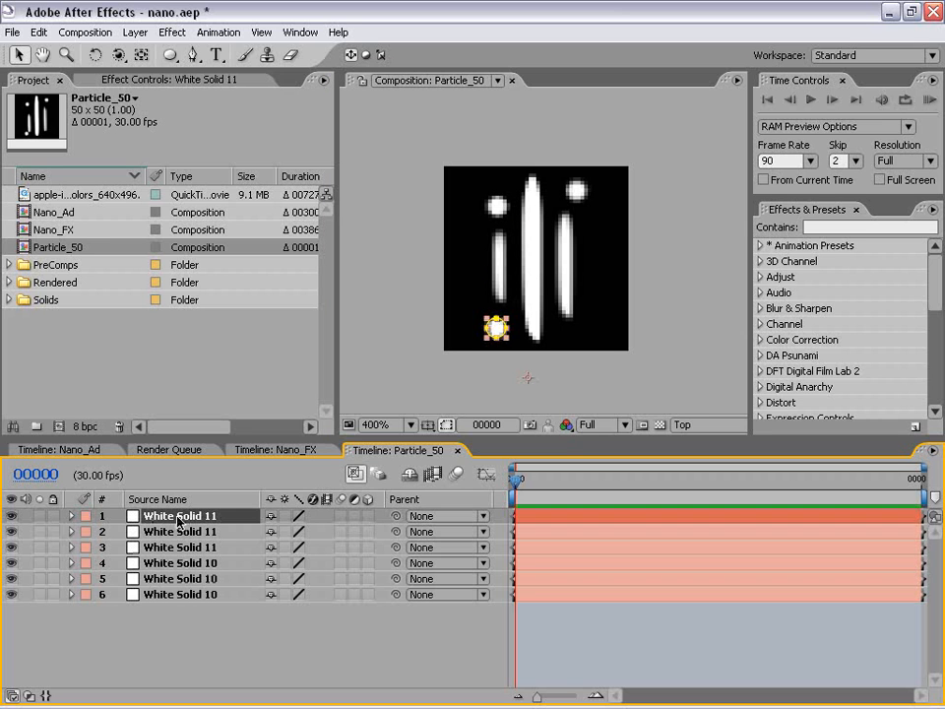
pyautogui.keyDown('shift'); pyautogui.click(179, 595); pyautogui.keyUp('shift')
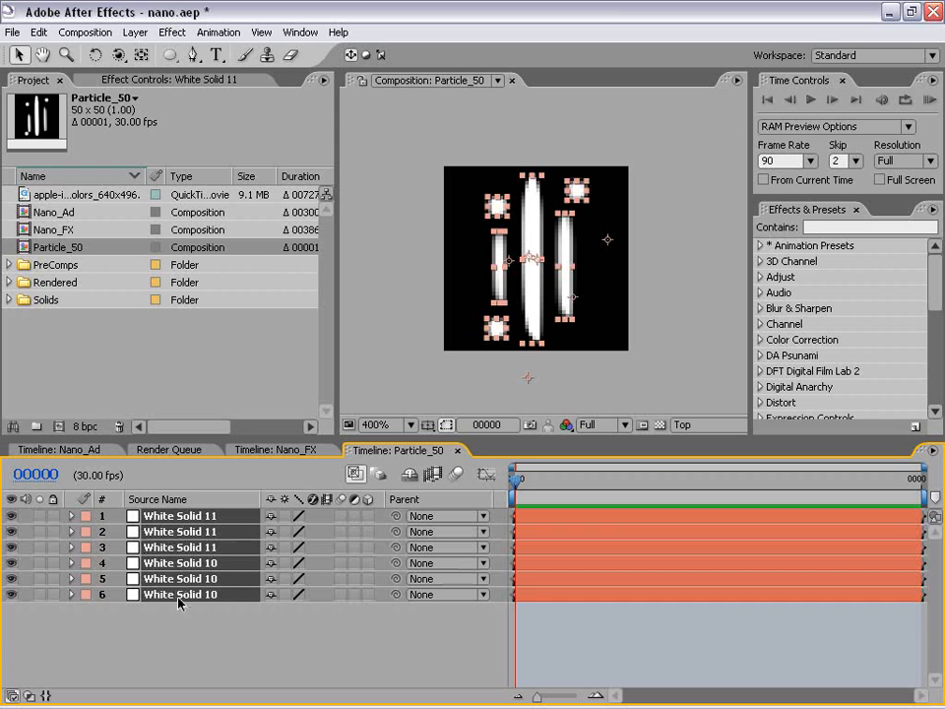
pyautogui.press('t')
pyautogui.moveTo(194, 439); pyautogui.dragTo(195, 401)
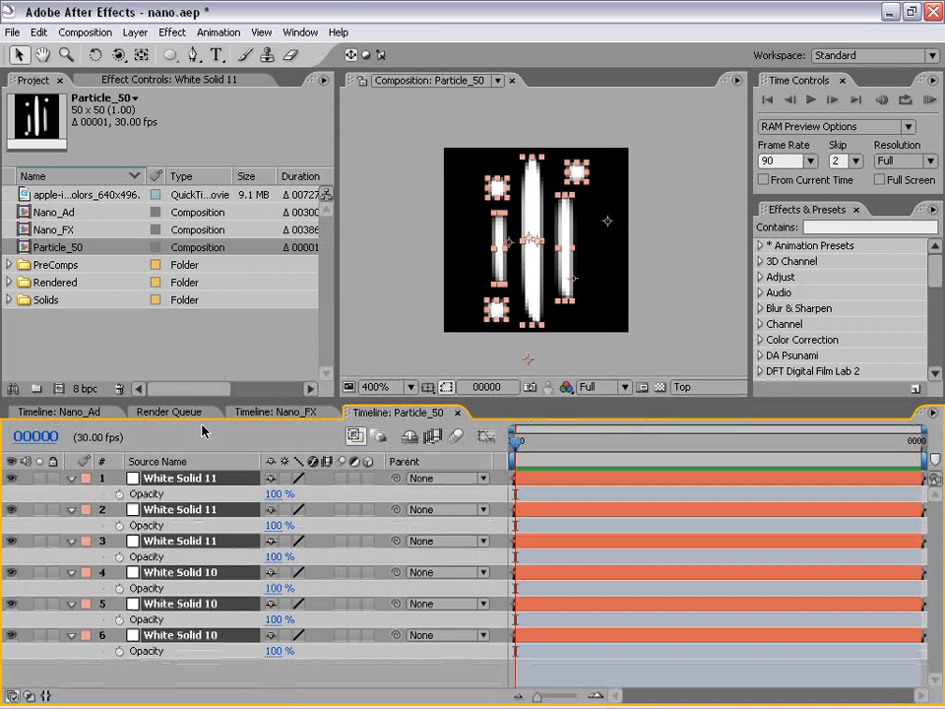
pyautogui.click(276, 493)
pyautogui.write('10')
pyautogui.press('Return')
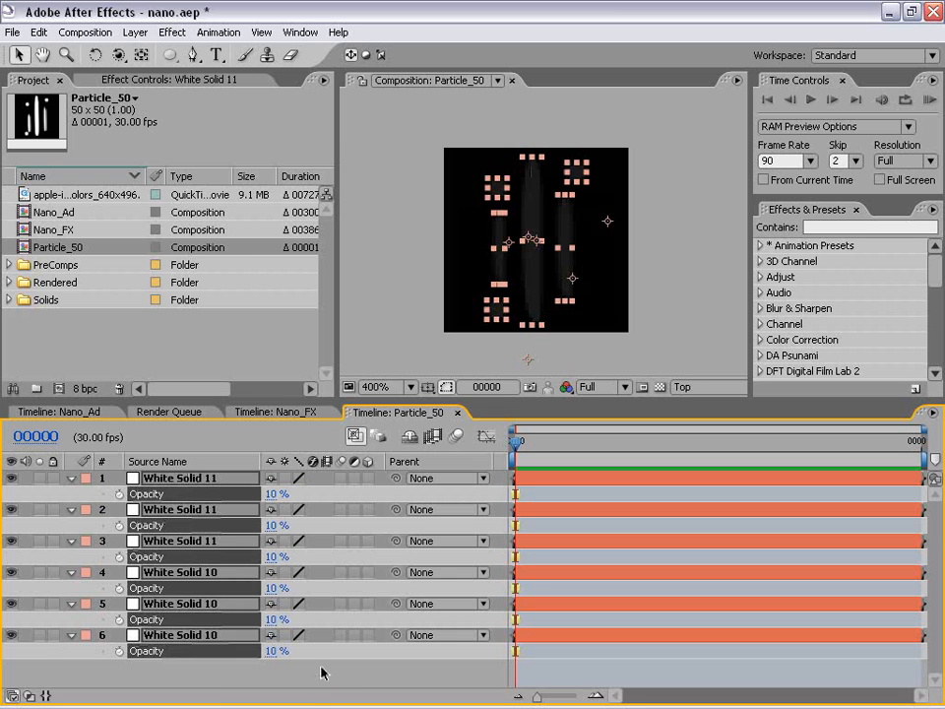
pyautogui.click(321, 670)
# Set the opacity of the three White Solid 11 dot layers to 25%.
pyautogui.click(72, 479)
pyautogui.click(173, 479)
pyautogui.keyDown('shift'); pyautogui.click(177, 528); pyautogui.keyUp('shift')
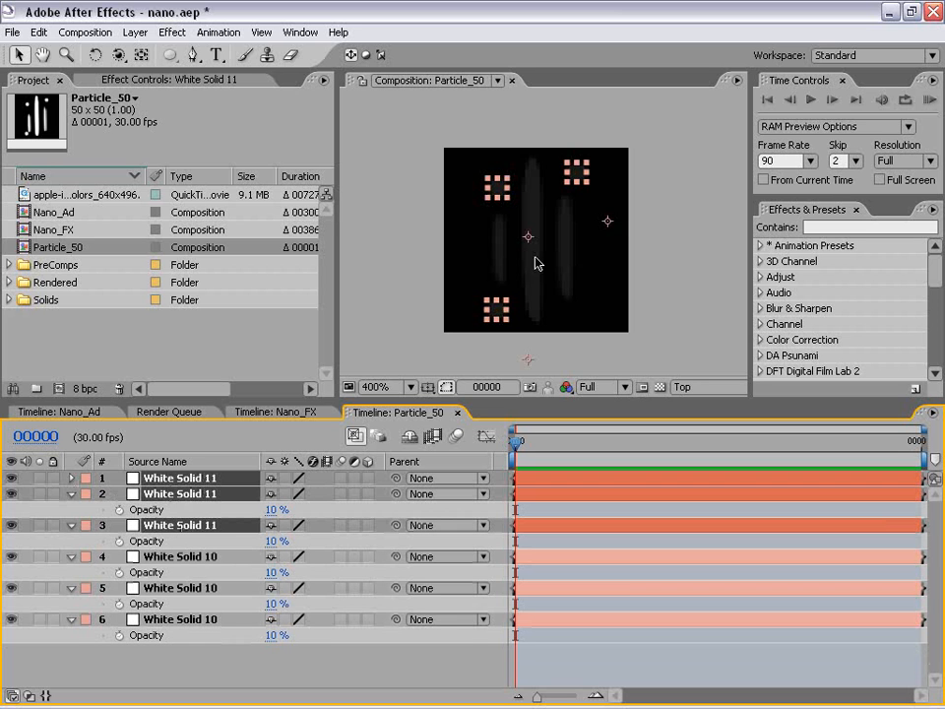
pyautogui.press('t')
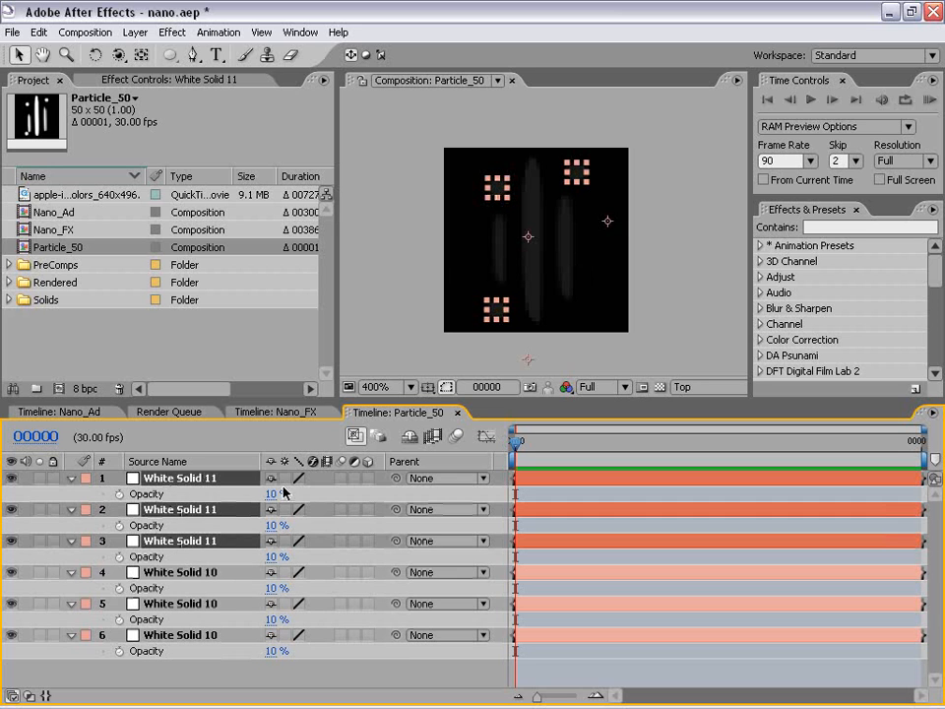
pyautogui.click(276, 494)
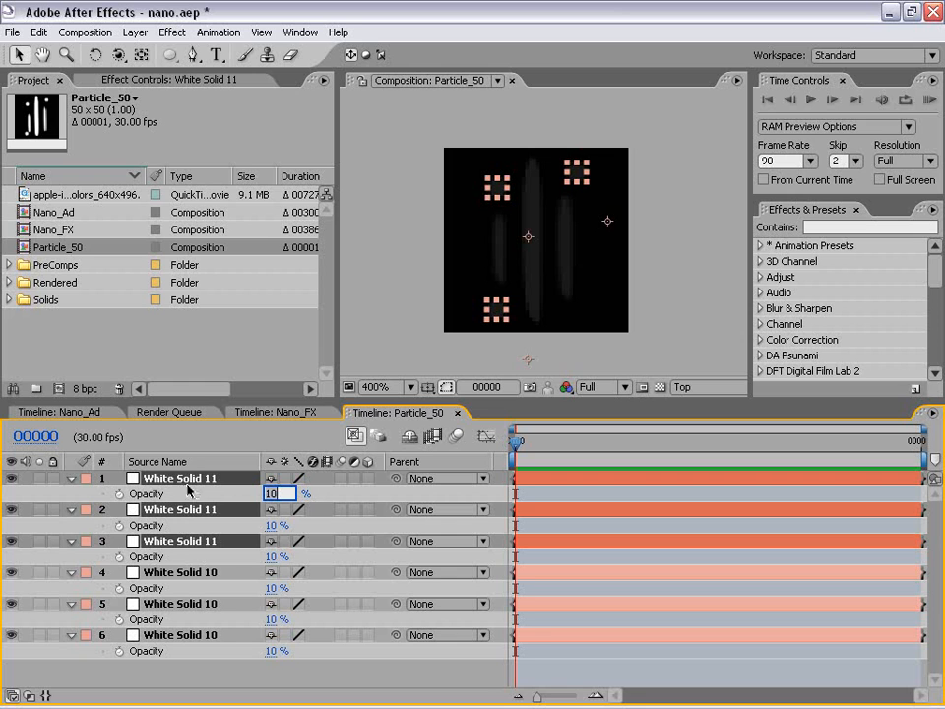
pyautogui.write('25')
pyautogui.press('Return')
pyautogui.press('F2')
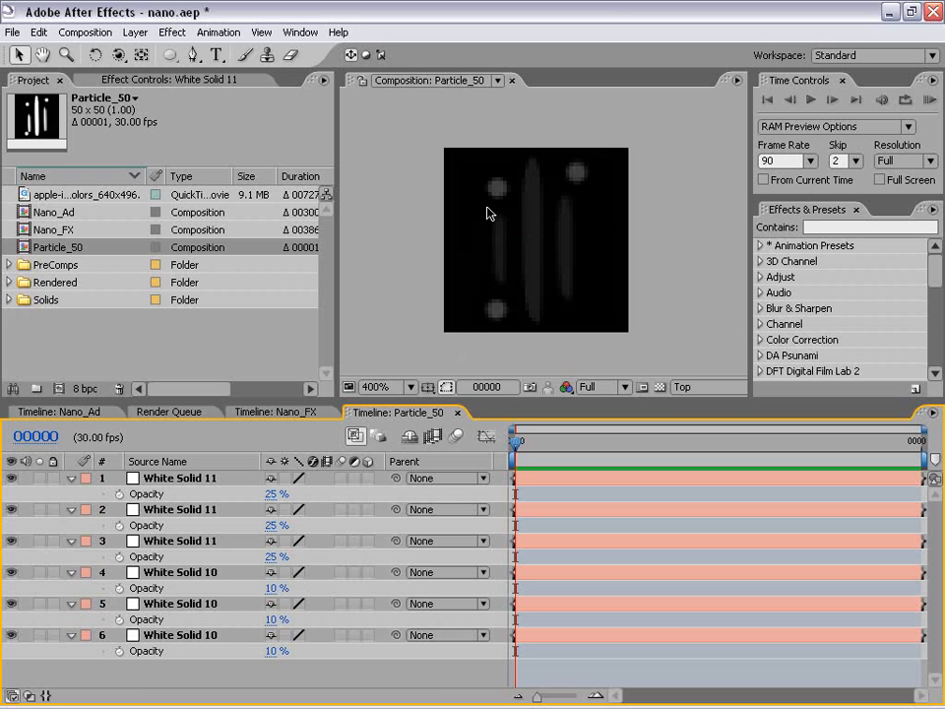
# Add Particle_50 as the lowest layer of the Nano_Ad composition and hide it.
pyautogui.click(459, 414)
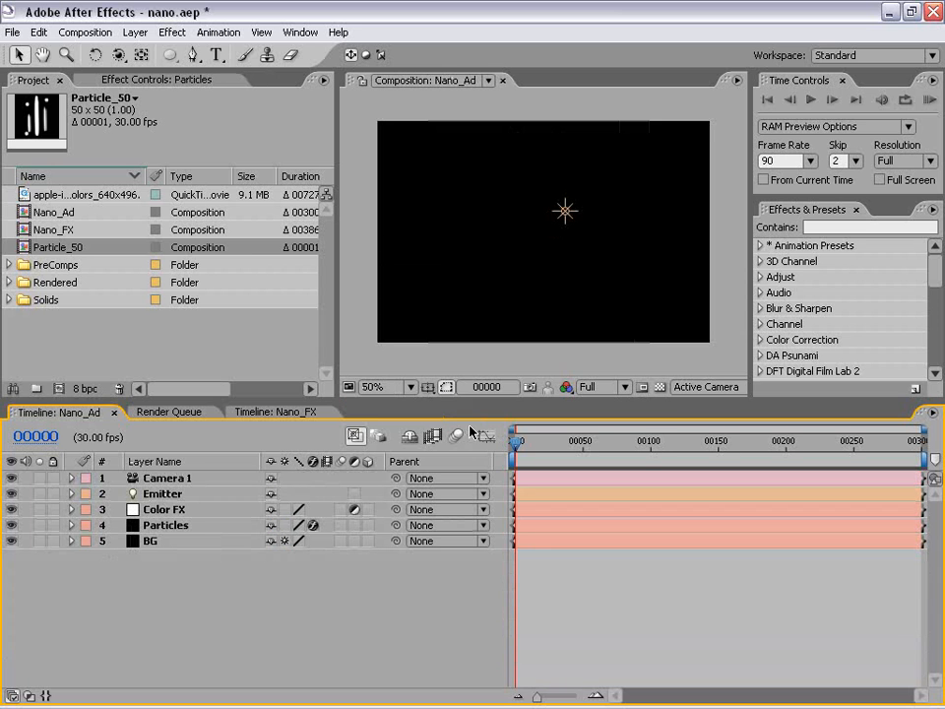
pyautogui.click(74, 264)
pyautogui.click(61, 246)
pyautogui.moveTo(55, 252); pyautogui.dragTo(192, 602)
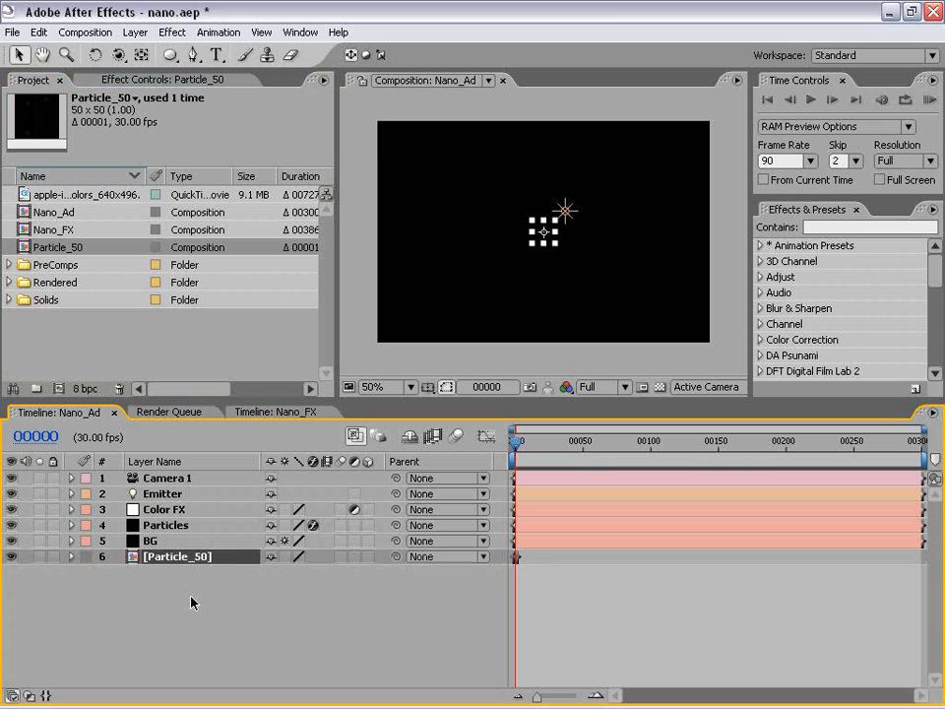
pyautogui.click(11, 557)
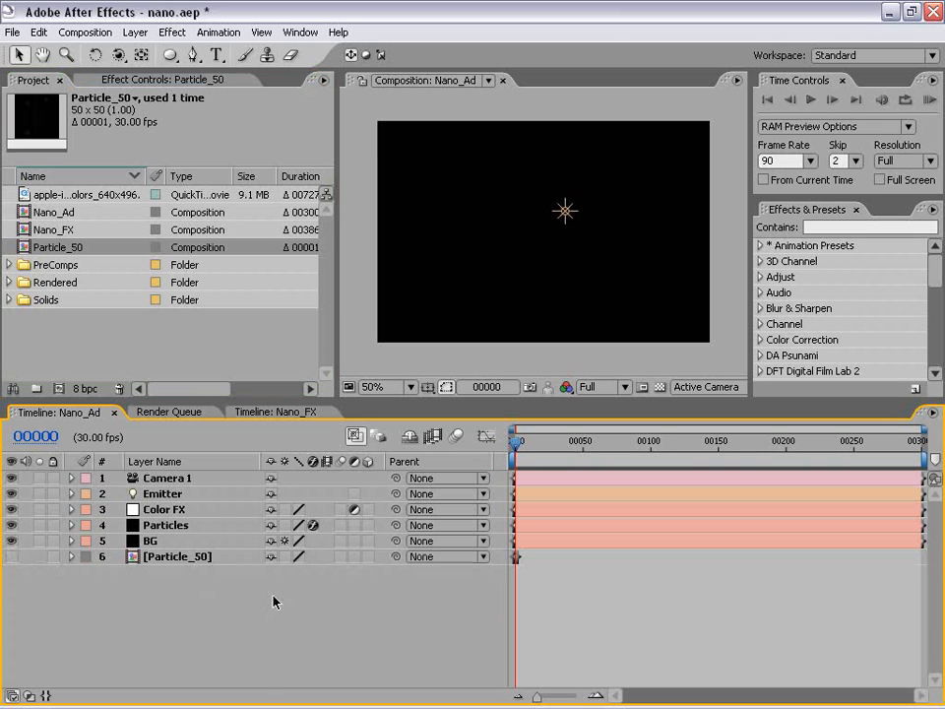
# Set the Particle Type of the Particles layer's Particular effect to Custom.
pyautogui.click(168, 526)
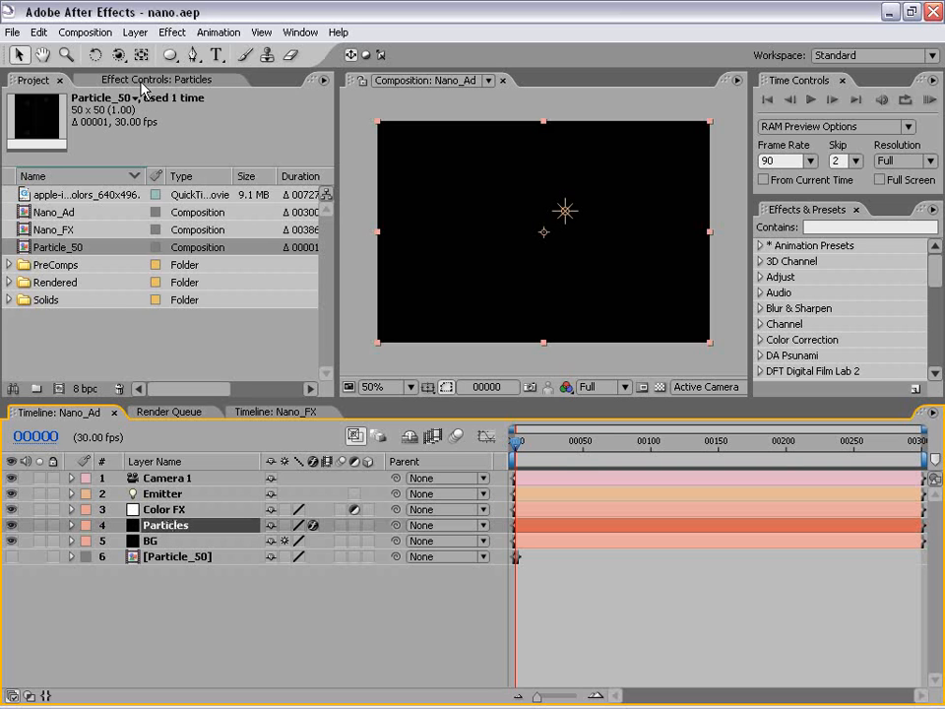
pyautogui.click(110, 79)
pyautogui.moveTo(183, 399); pyautogui.dragTo(183, 549)
pyautogui.moveTo(327, 201); pyautogui.dragTo(337, 305)
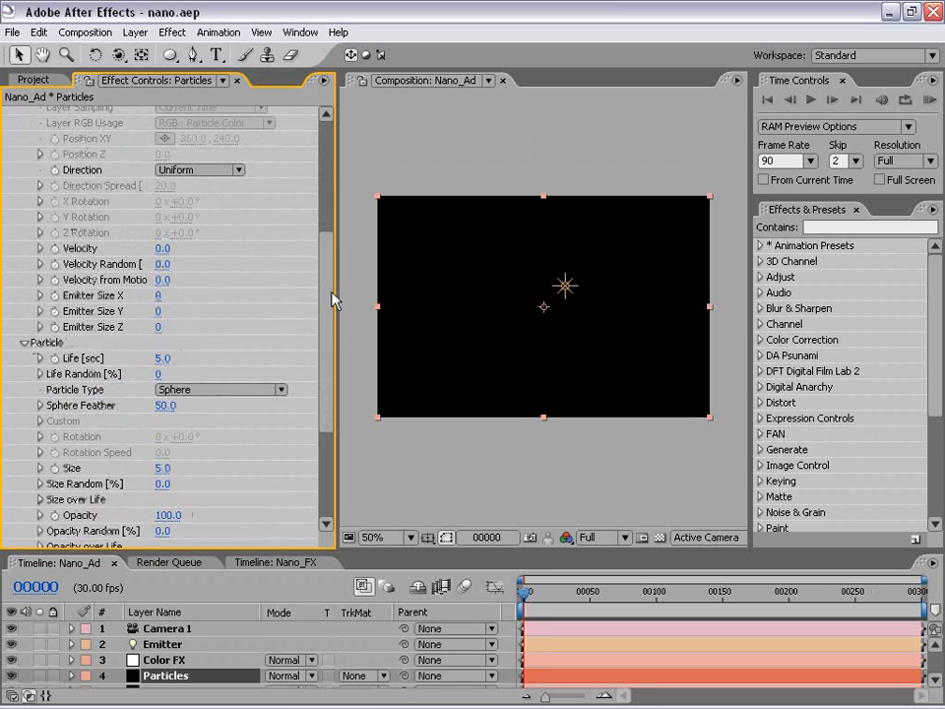
pyautogui.hotkey('ctrl', '0')
pyautogui.press('F3')
pyautogui.moveTo(328, 276); pyautogui.dragTo(322, 417)
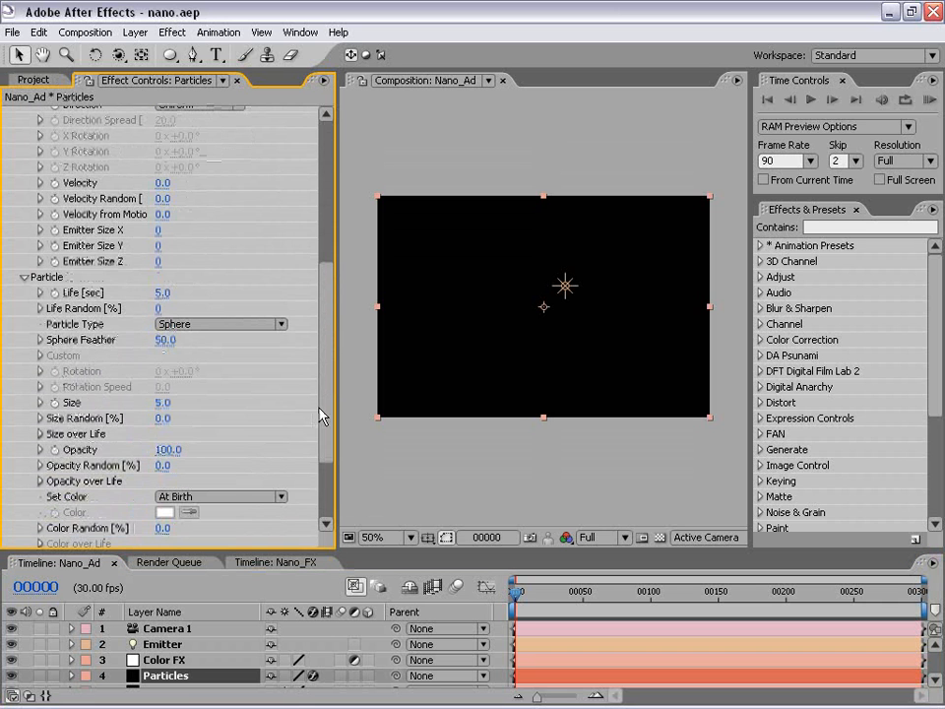
pyautogui.click(24, 279)
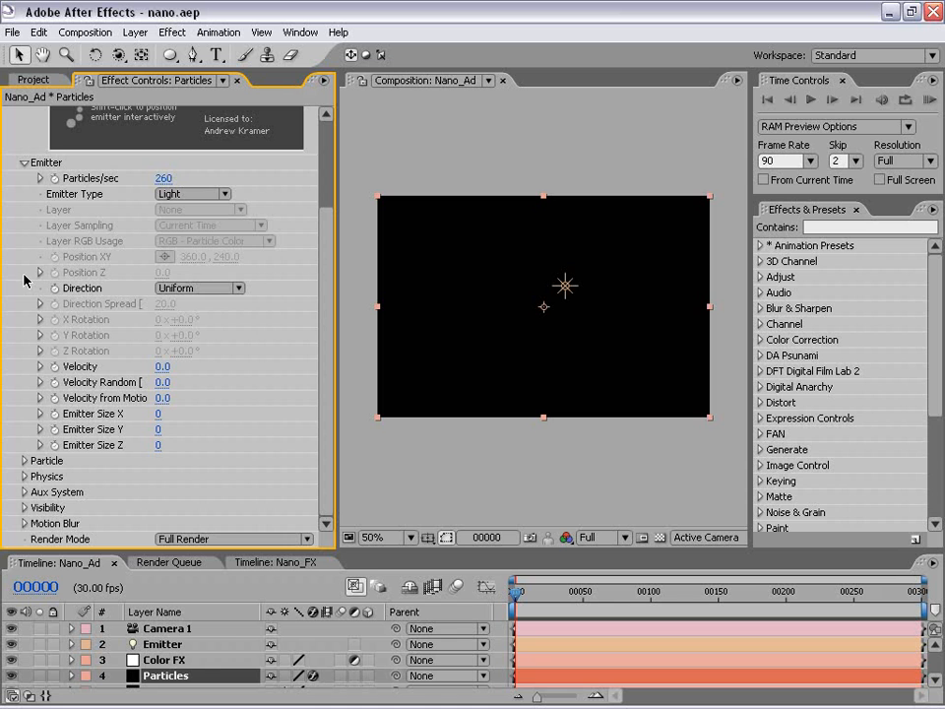
pyautogui.click(23, 163)
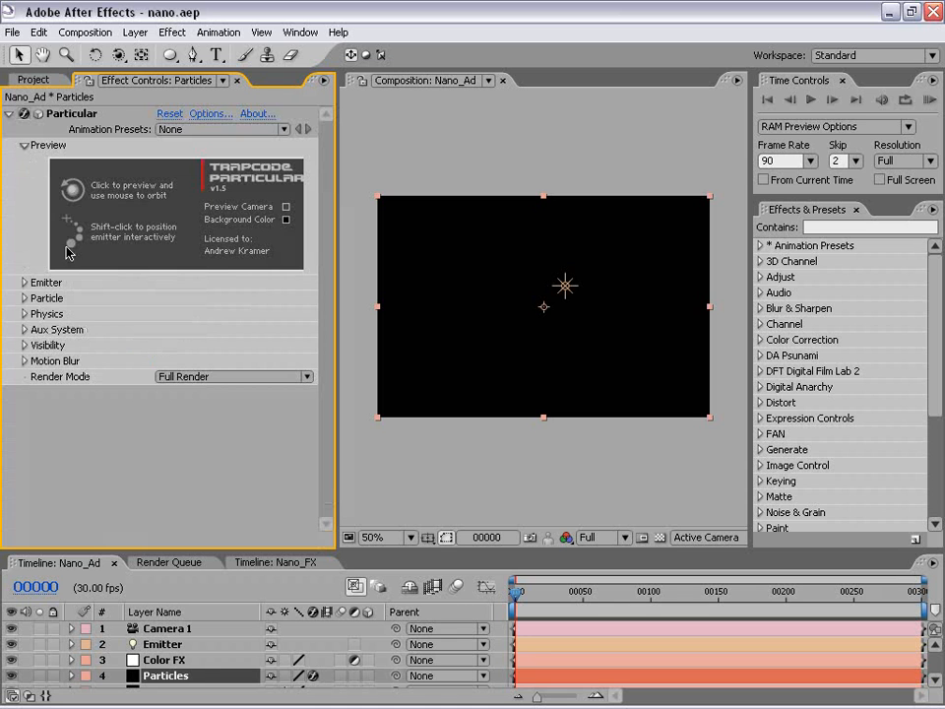
pyautogui.click(21, 298)
pyautogui.scroll(-2, 327, 323)
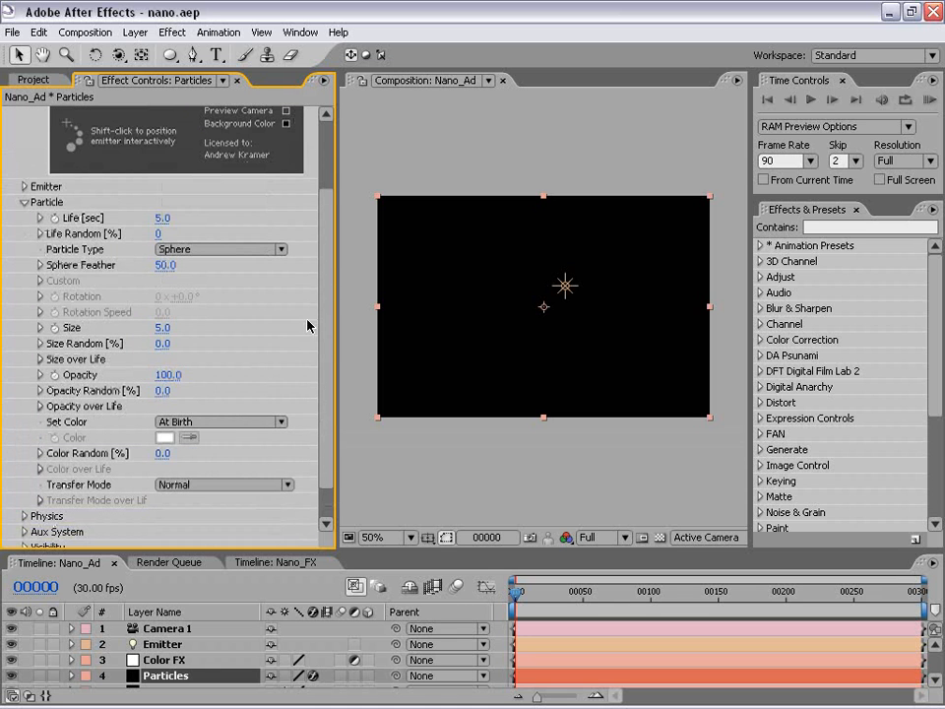
pyautogui.click(197, 249)
pyautogui.click(201, 330)
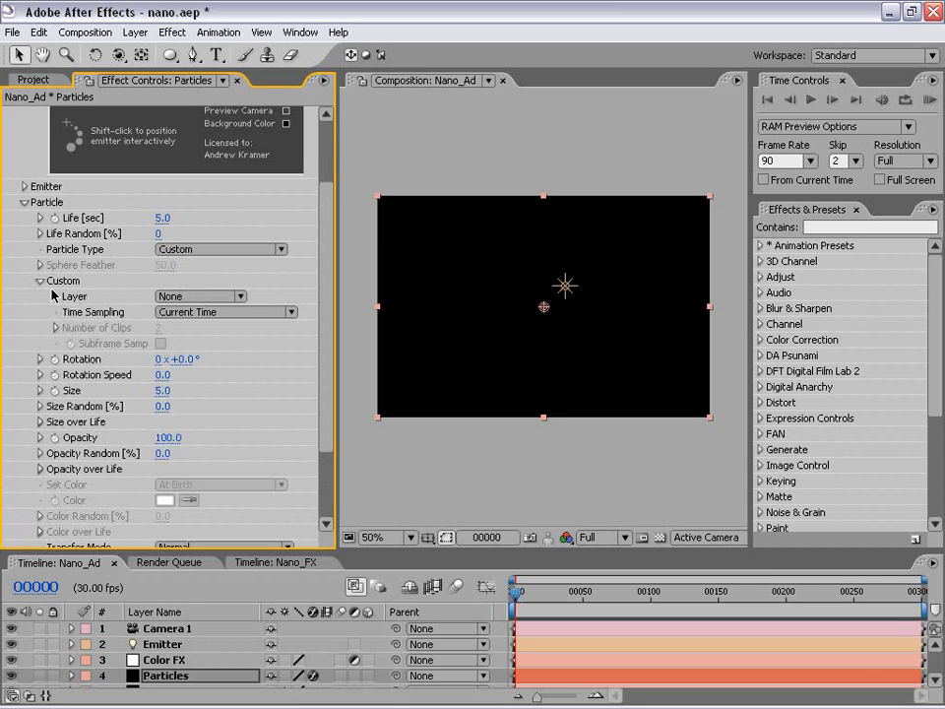
# Use Particle_50 as the custom particle layer with Time Sampling set to Start at Birth - Loop.
pyautogui.click(162, 297)
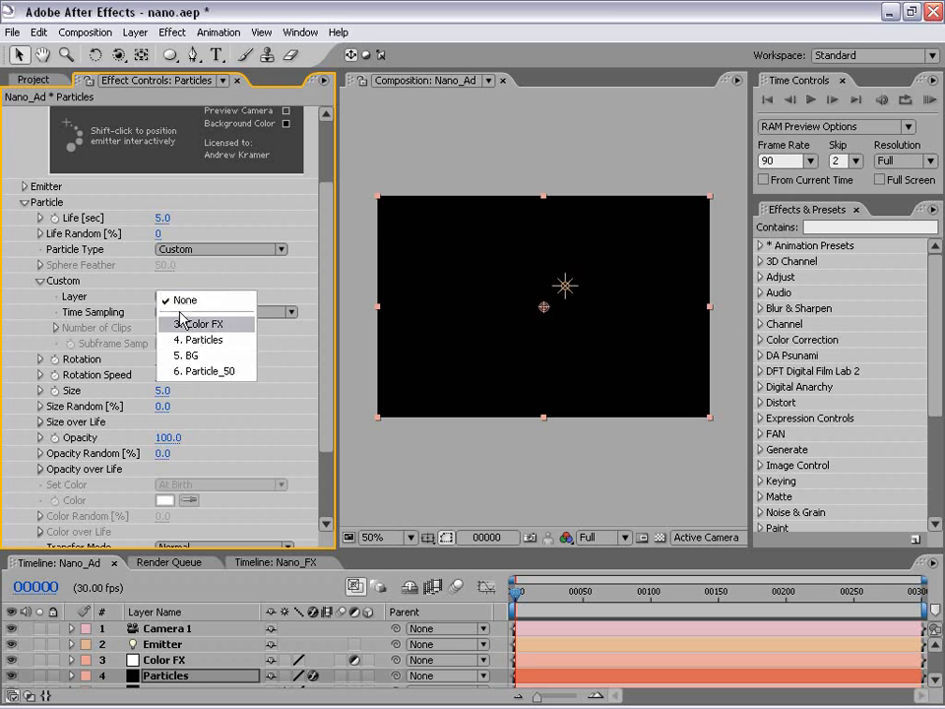
pyautogui.click(236, 373)
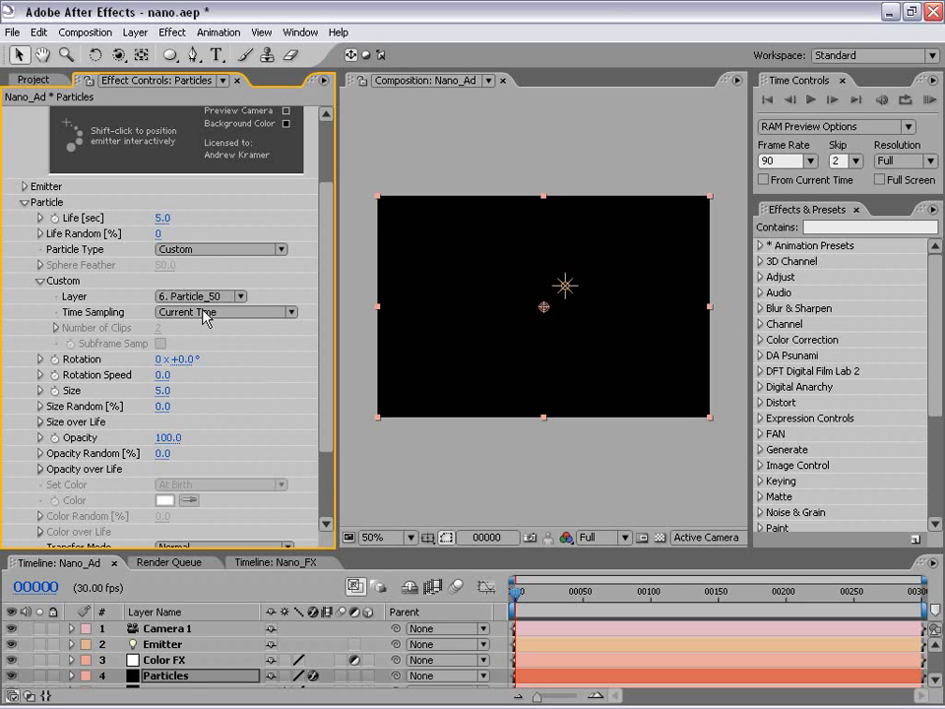
pyautogui.click(264, 313)
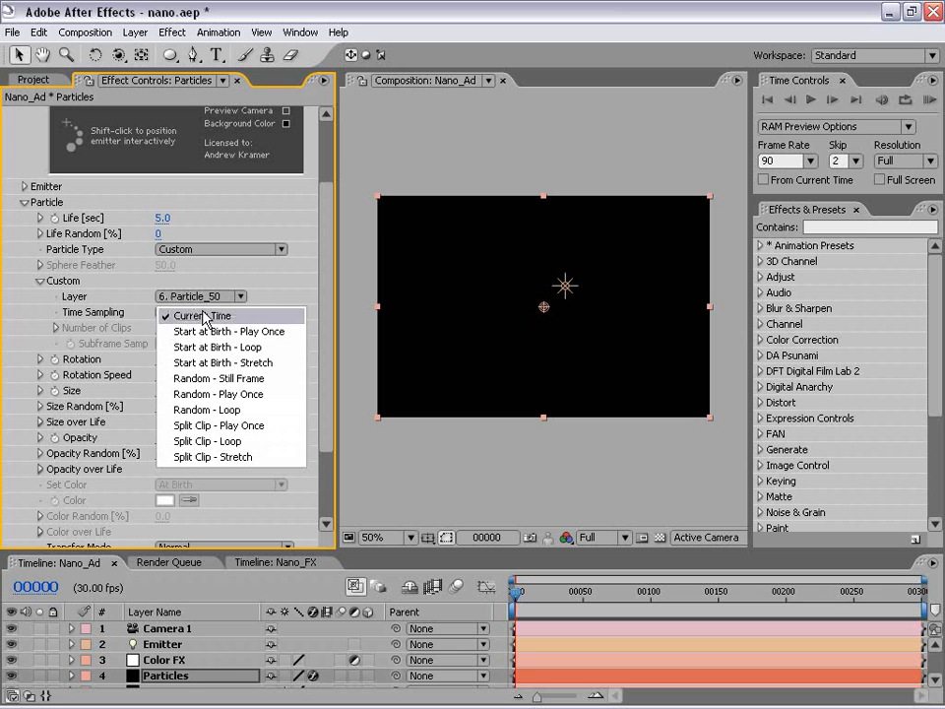
pyautogui.click(273, 348)
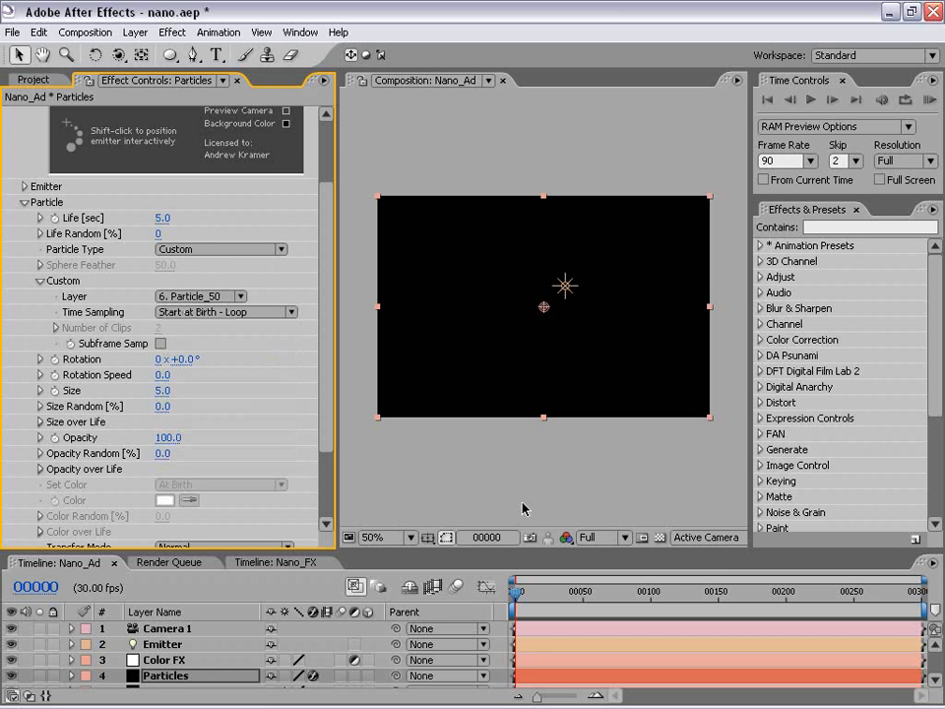
# Enlarge the timeline area until all six layers of Nano_Ad can be seen.
pyautogui.moveTo(505, 550)
pyautogui.mouseDown()
pyautogui.moveTo(505, 524)
pyautogui.moveTo(505, 560)
pyautogui.mouseUp()
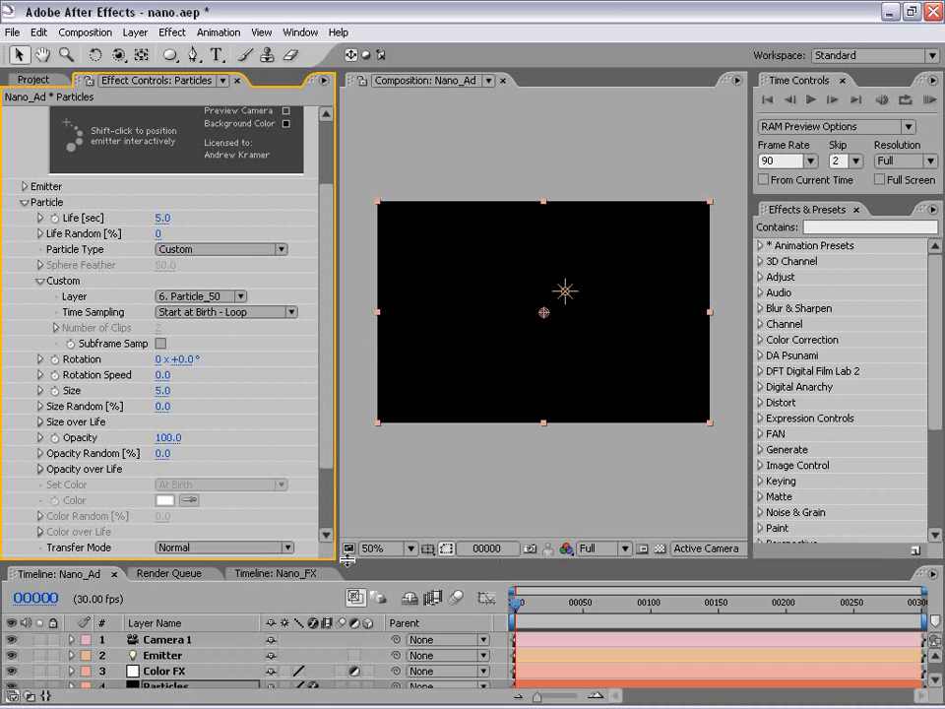
pyautogui.moveTo(347, 559); pyautogui.dragTo(346, 457)
pyautogui.click(464, 400)
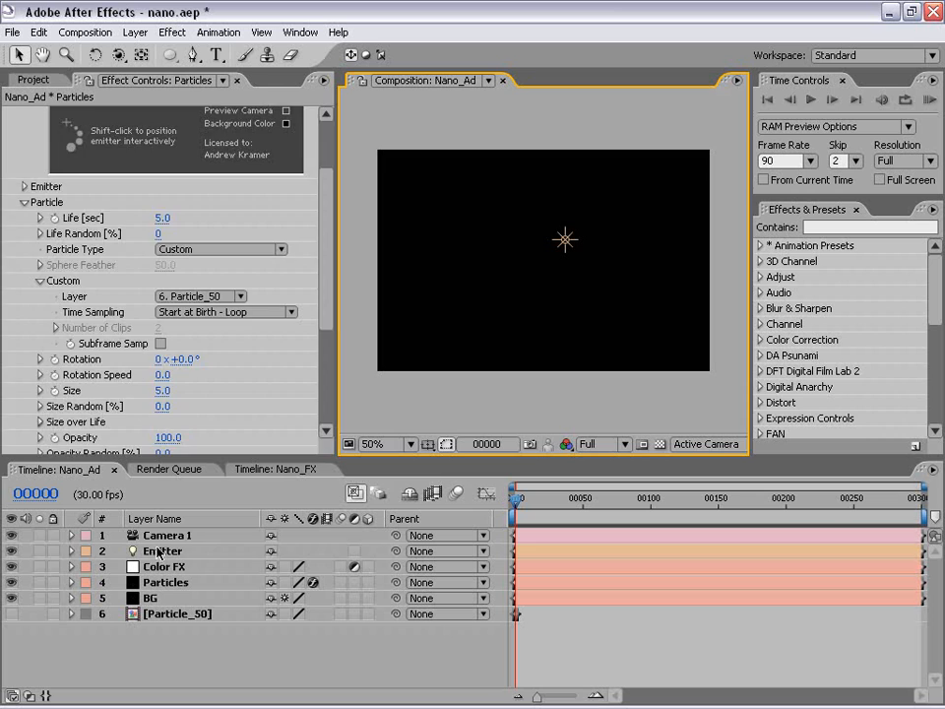
# Add the expression wiggle(.5,100) to the Emitter light's Position.
pyautogui.click(160, 552)
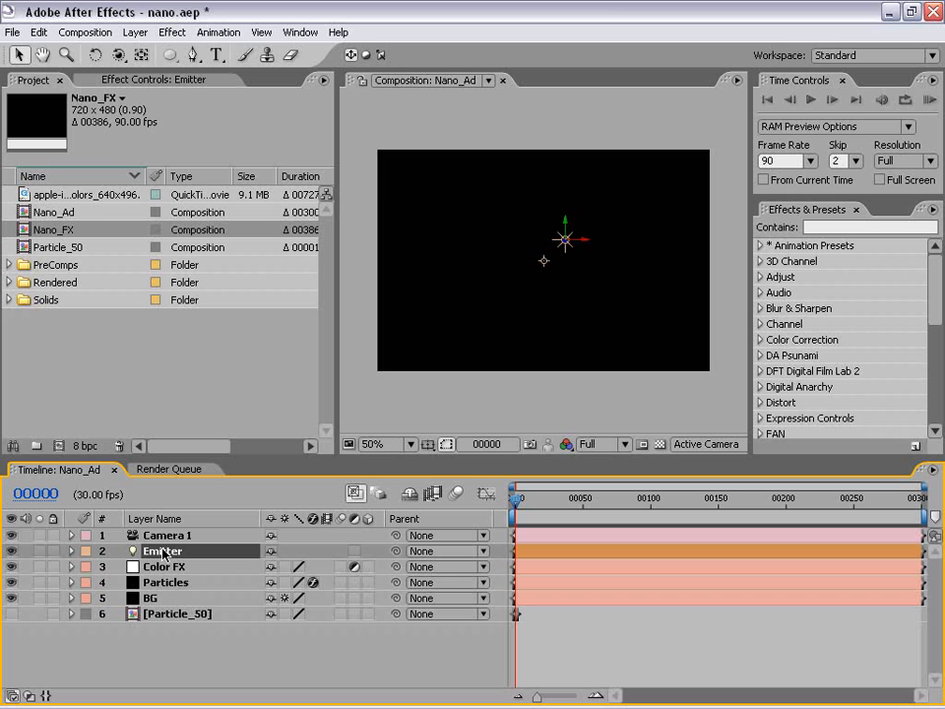
pyautogui.press('p')
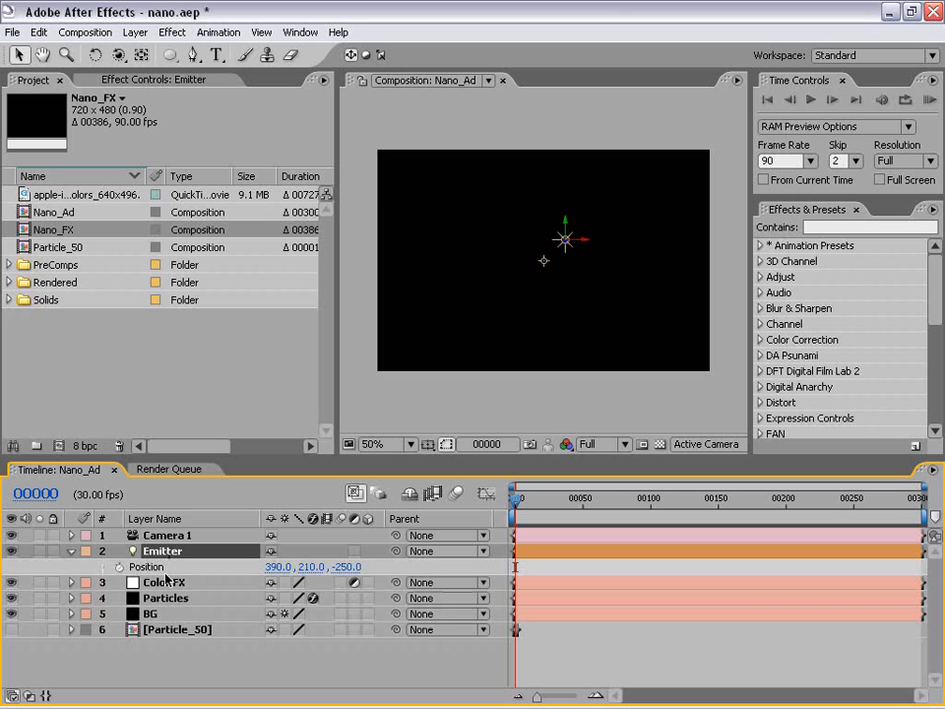
pyautogui.keyDown('alt'); pyautogui.click(119, 567); pyautogui.keyUp('alt')
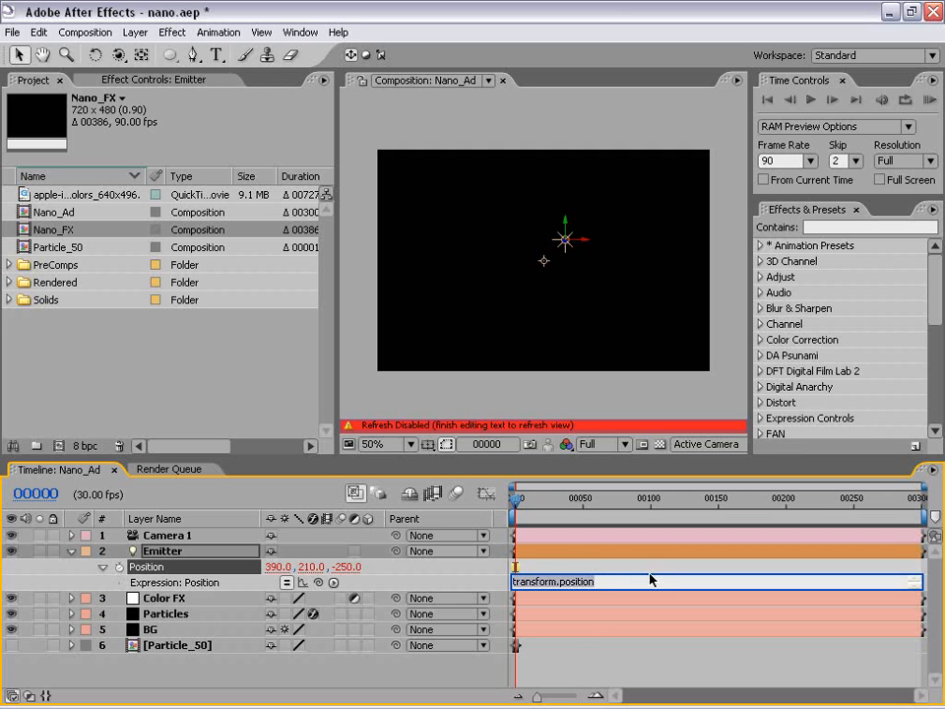
pyautogui.write('wiggle(.5,100')
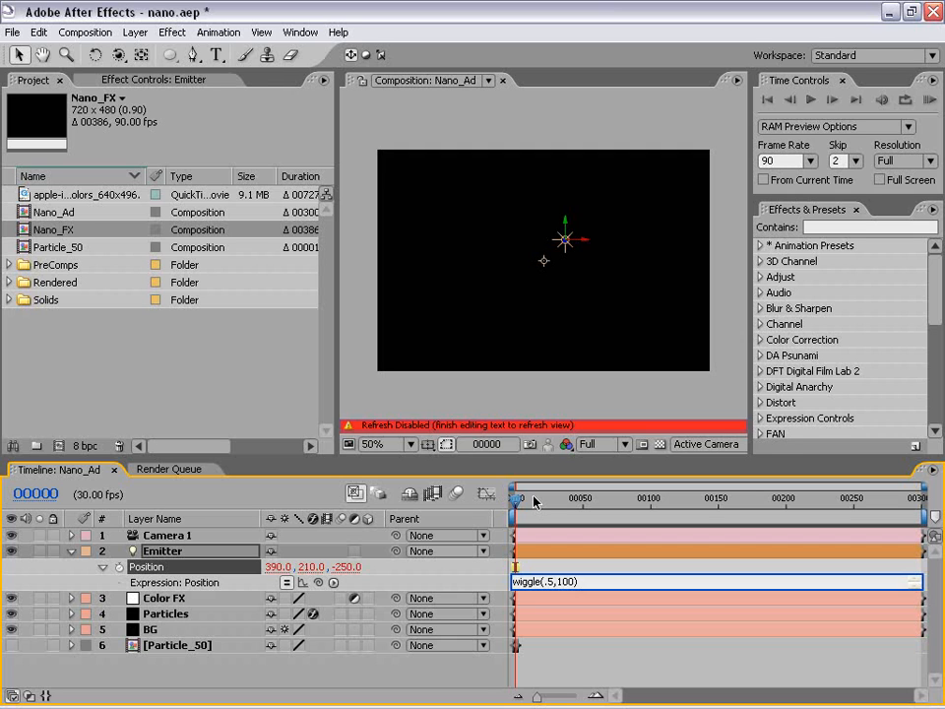
pyautogui.press('KP_Enter')
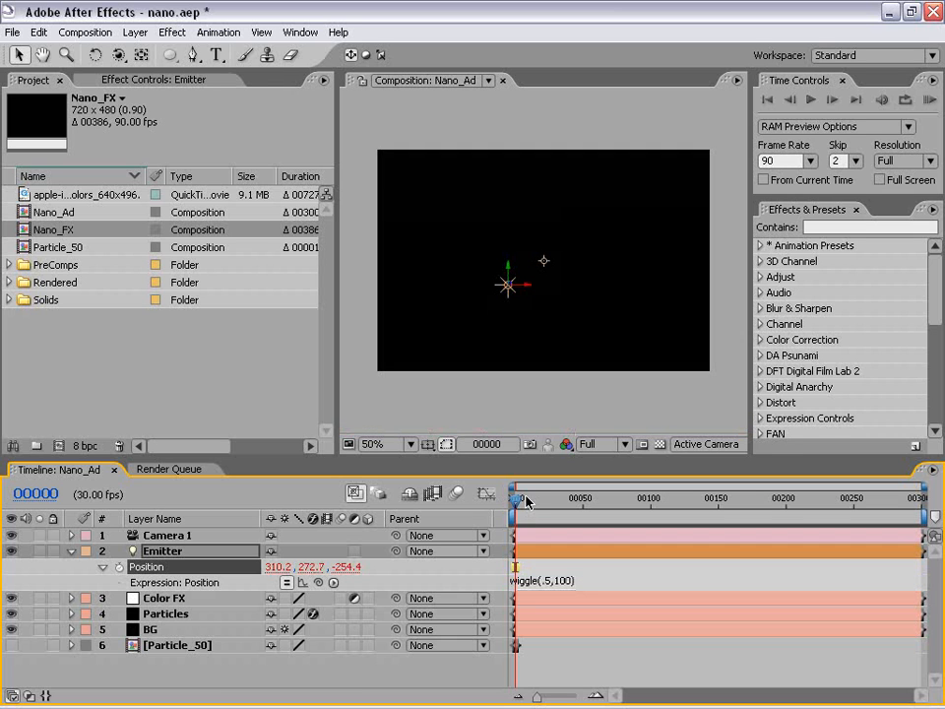
# Preview the Emitter light's wiggle with the other layers hidden, and turn Color FX, Particles and BG back on.
pyautogui.click(11, 536)
pyautogui.moveTo(11, 598); pyautogui.dragTo(15, 628)
pyautogui.press('KP_0')
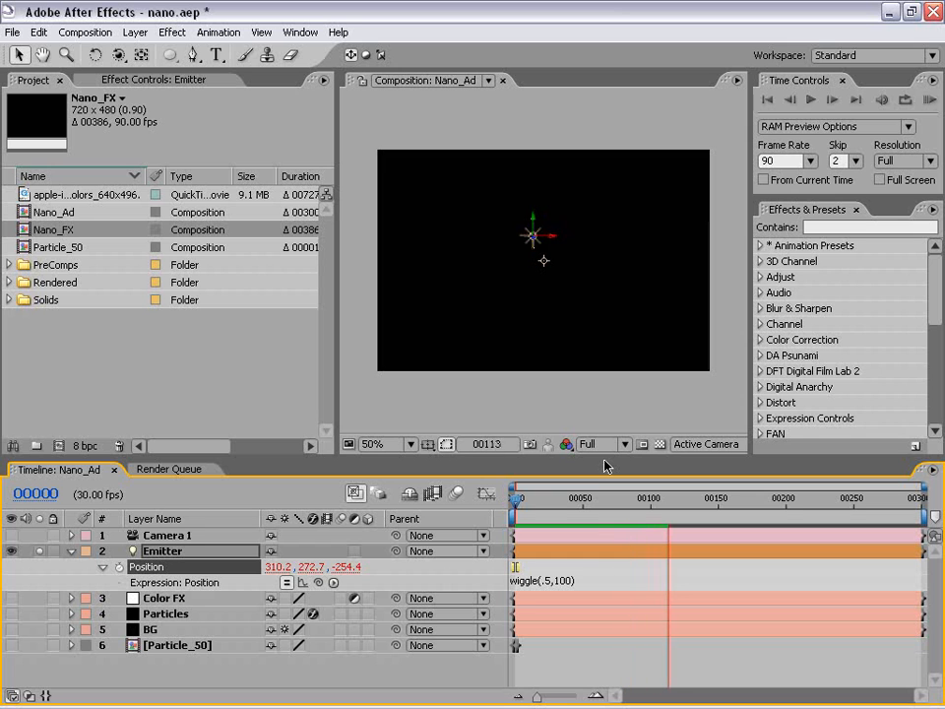
pyautogui.click(588, 512)
pyautogui.moveTo(586, 511); pyautogui.dragTo(478, 516)
pyautogui.press('KP_0')
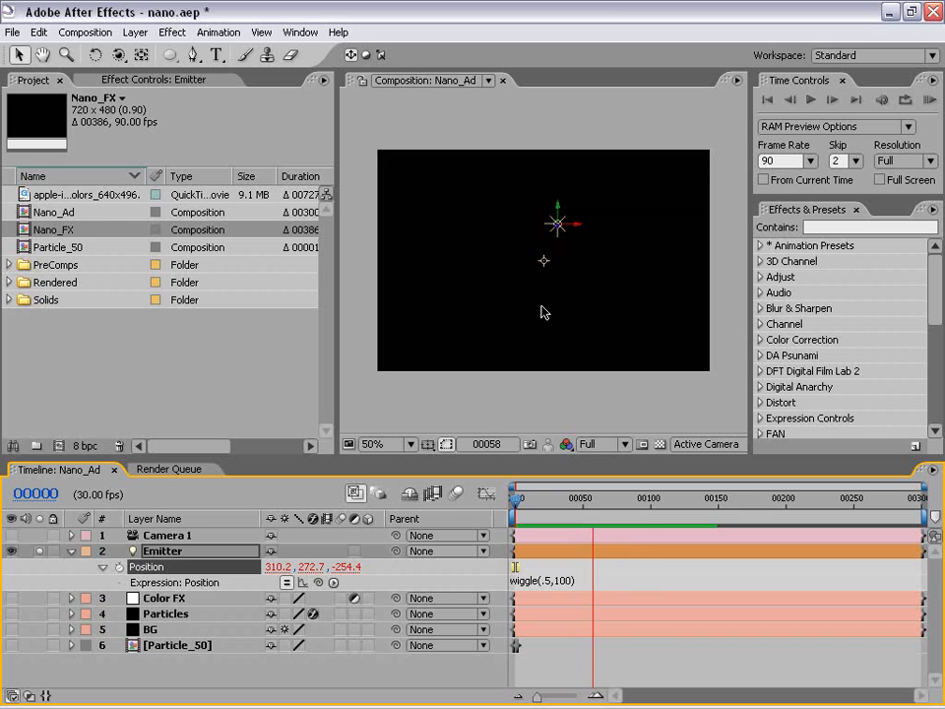
pyautogui.press('space')
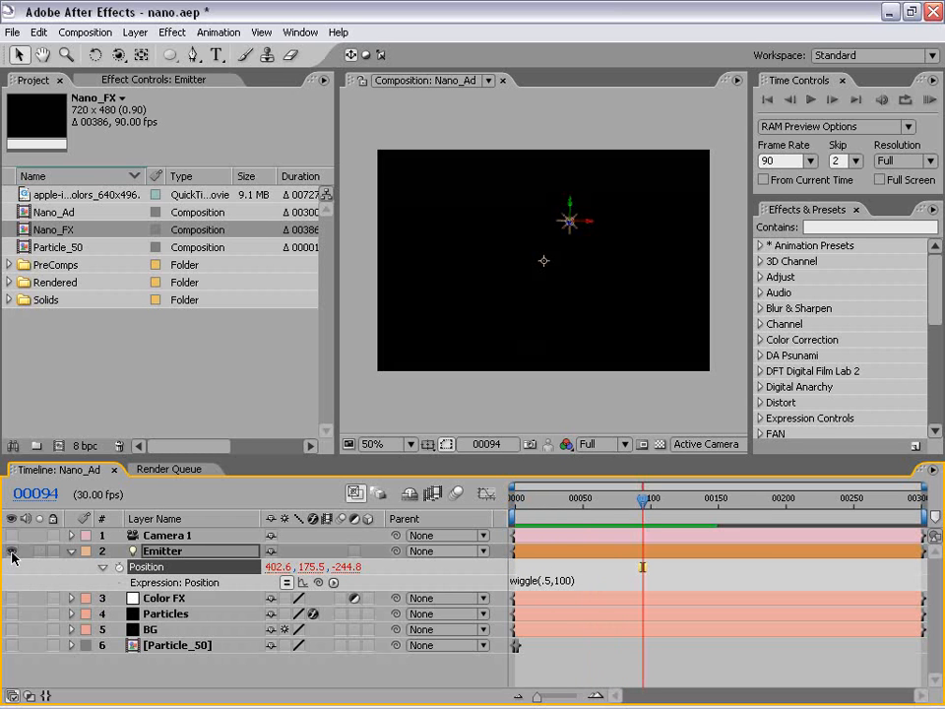
pyautogui.moveTo(12, 552); pyautogui.dragTo(10, 636)
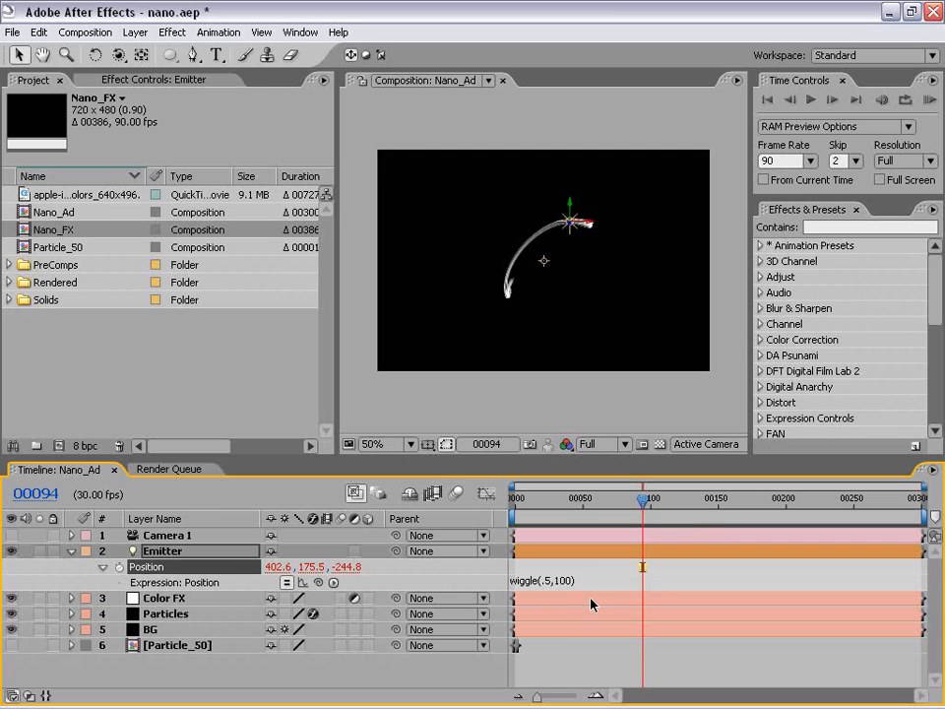
# Check the streak enlarged and at frame 249, and set the Particles layer's particle Life to 15 seconds.
pyautogui.press('.')
pyautogui.press('`')
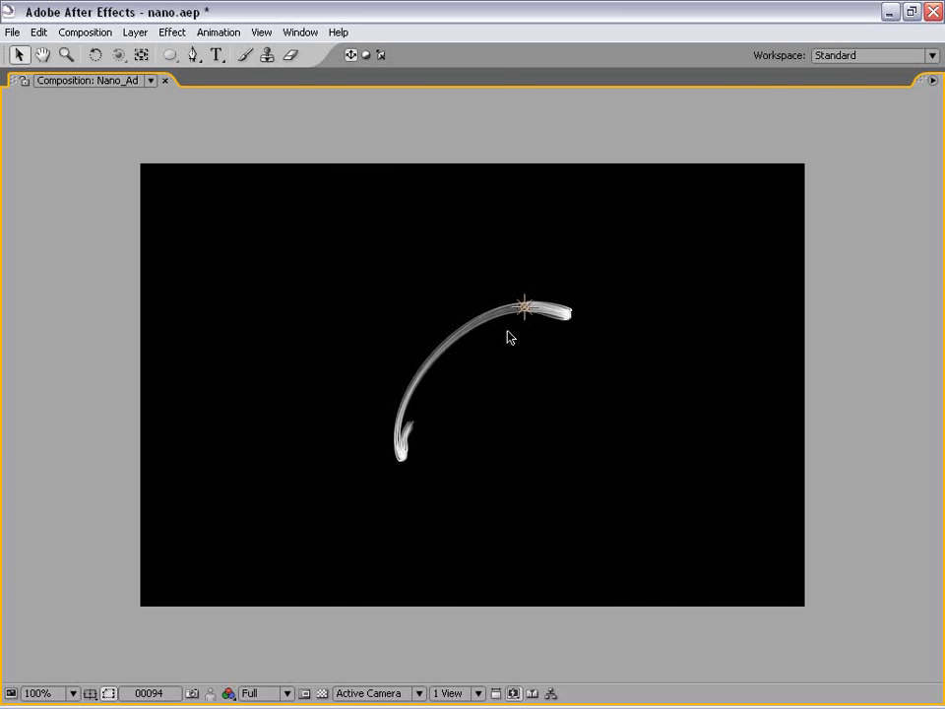
pyautogui.press('`')
pyautogui.moveTo(643, 500); pyautogui.dragTo(852, 500)
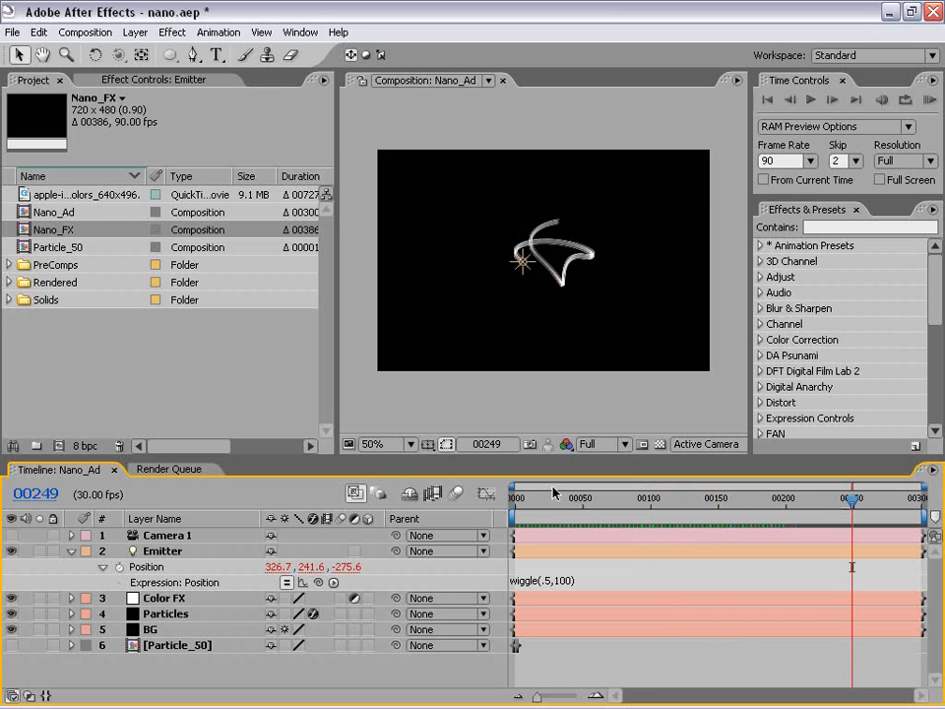
pyautogui.click(167, 618)
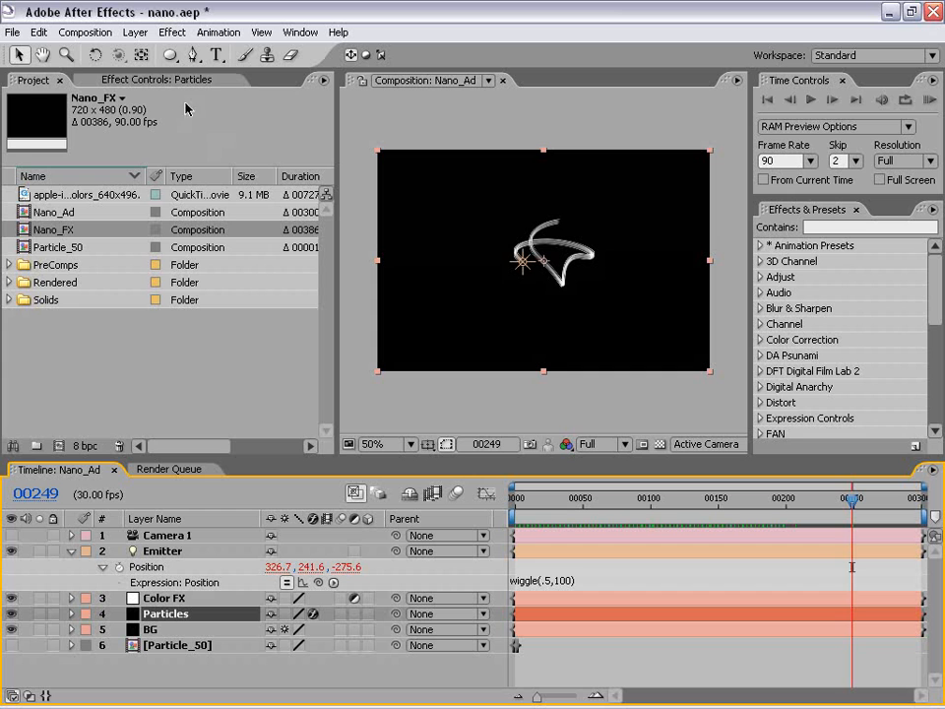
pyautogui.click(138, 79)
pyautogui.moveTo(323, 226); pyautogui.dragTo(325, 309)
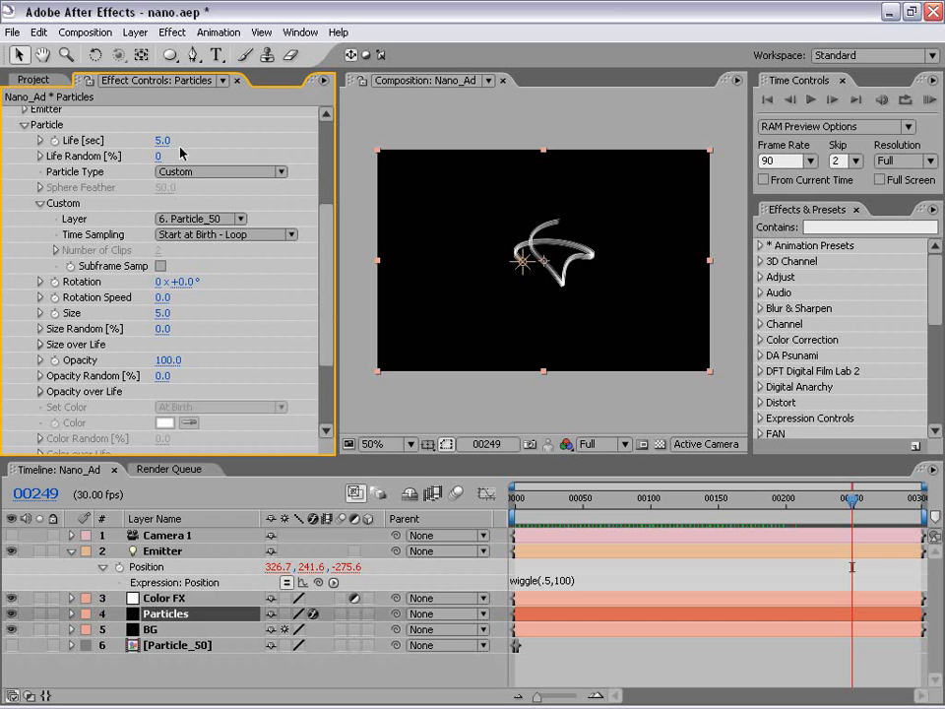
pyautogui.click(165, 140)
pyautogui.write('15')
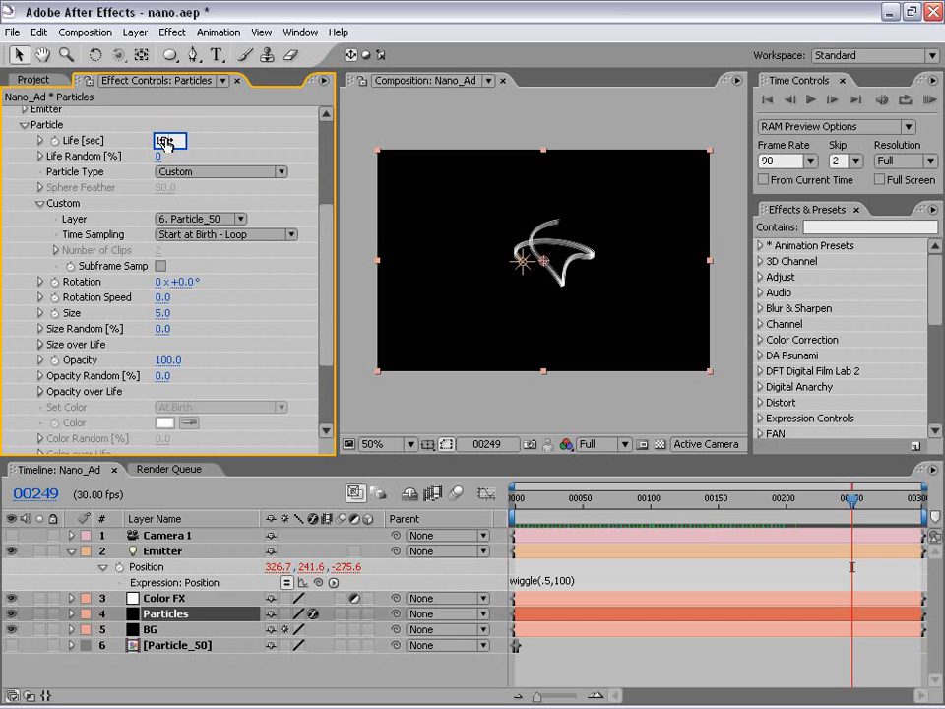
pyautogui.press('Return')
pyautogui.moveTo(842, 504); pyautogui.dragTo(798, 505)
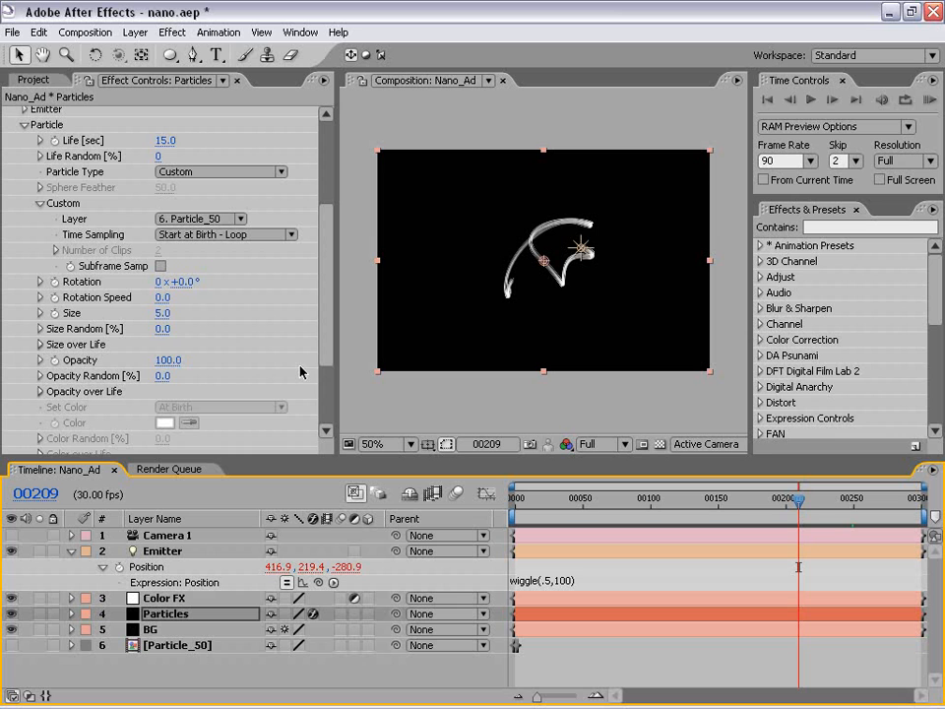
# Set the particle Opacity of the Particles layer's Particular effect to 50.
pyautogui.moveTo(326, 251); pyautogui.dragTo(327, 277)
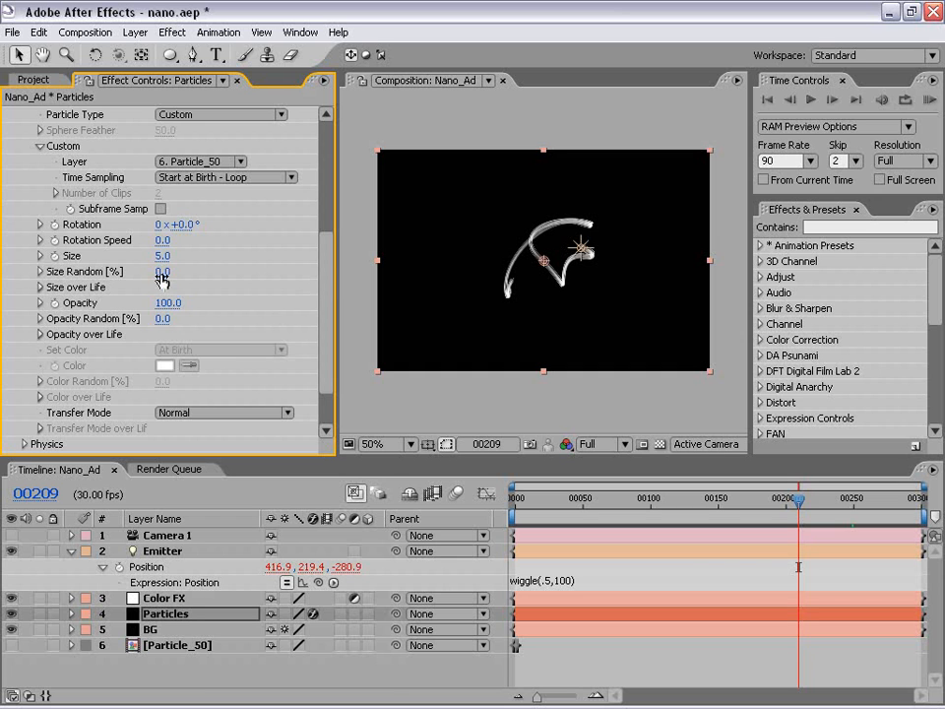
pyautogui.moveTo(161, 255); pyautogui.dragTo(198, 275)
pyautogui.click(167, 303)
pyautogui.write('50')
pyautogui.press('Return')
# Examine the streak's fine strands and sharp bends up close at 200% and at 100%.
pyautogui.press('.')
pyautogui.scroll(1, 554, 294)
pyautogui.scroll(-1, 553, 294)
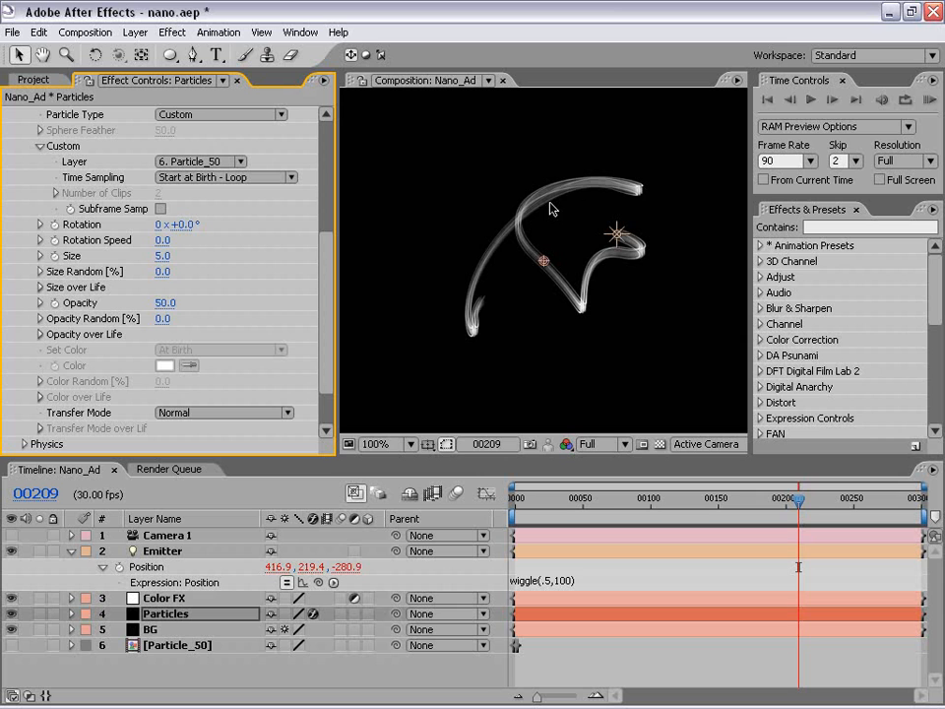
pyautogui.scroll(1, 569, 278)
pyautogui.press('space')
pyautogui.moveTo(594, 373); pyautogui.dragTo(525, 312)
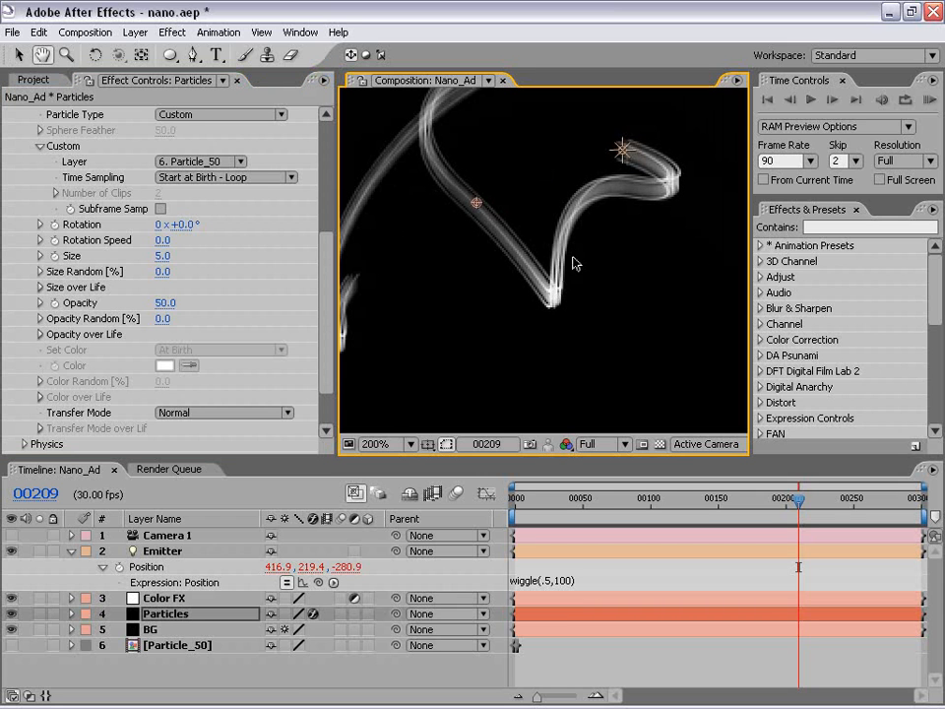
pyautogui.scroll(-1, 559, 275)
pyautogui.moveTo(551, 247); pyautogui.dragTo(559, 264)
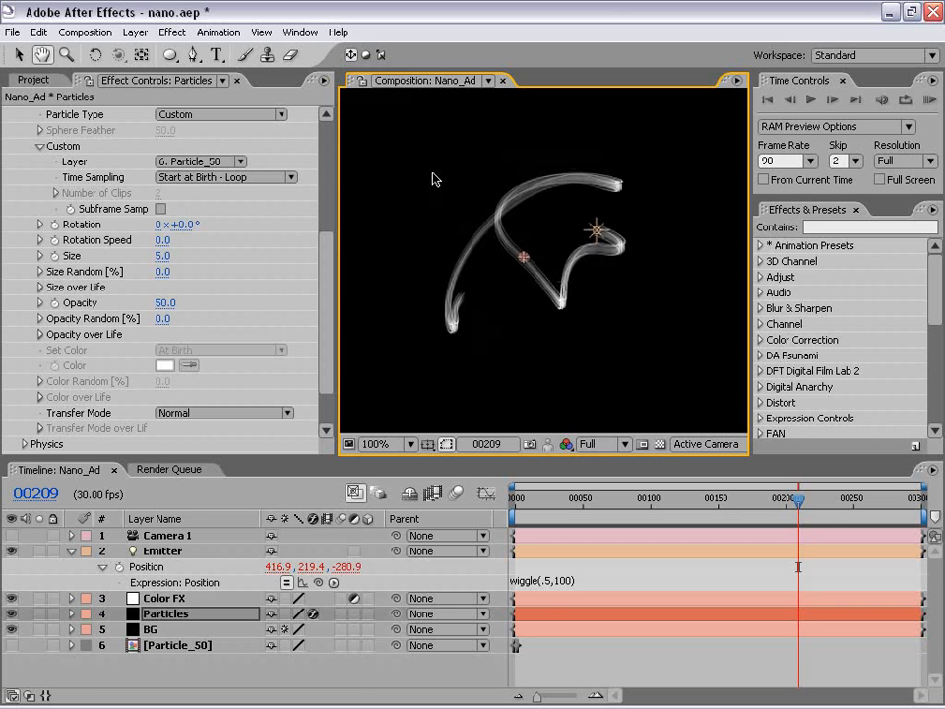
pyautogui.click(558, 660)
pyautogui.press('v')
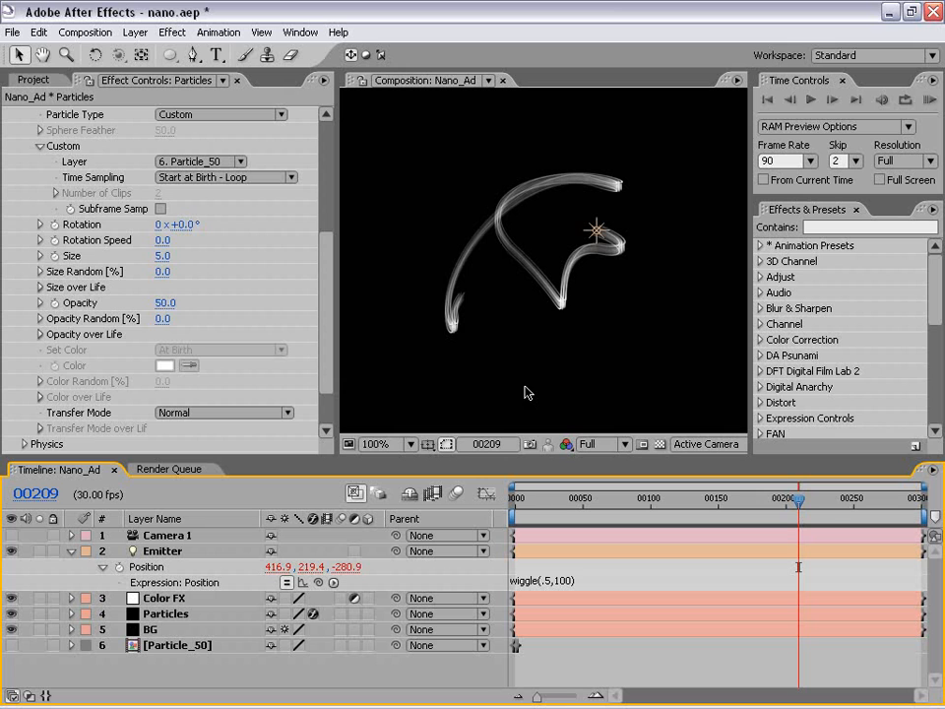
pyautogui.scroll(-2, 305, 305)
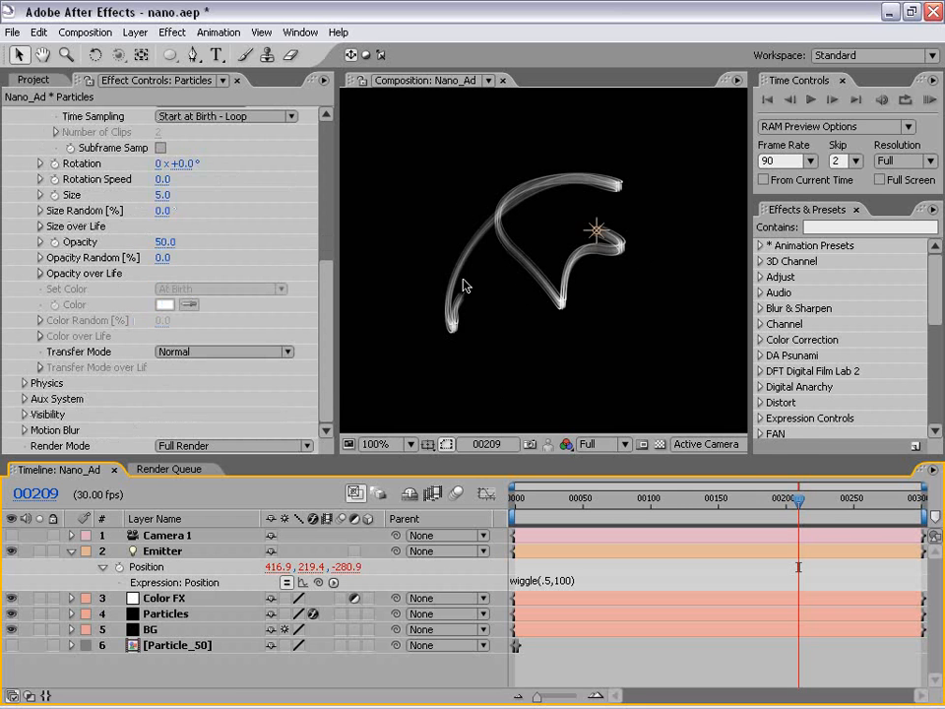
# Apply Hue/Saturation to the Color FX layer with Colorize on, a Colorize Hue of 198° and a Colorize Saturation of 43.
pyautogui.click(144, 599)
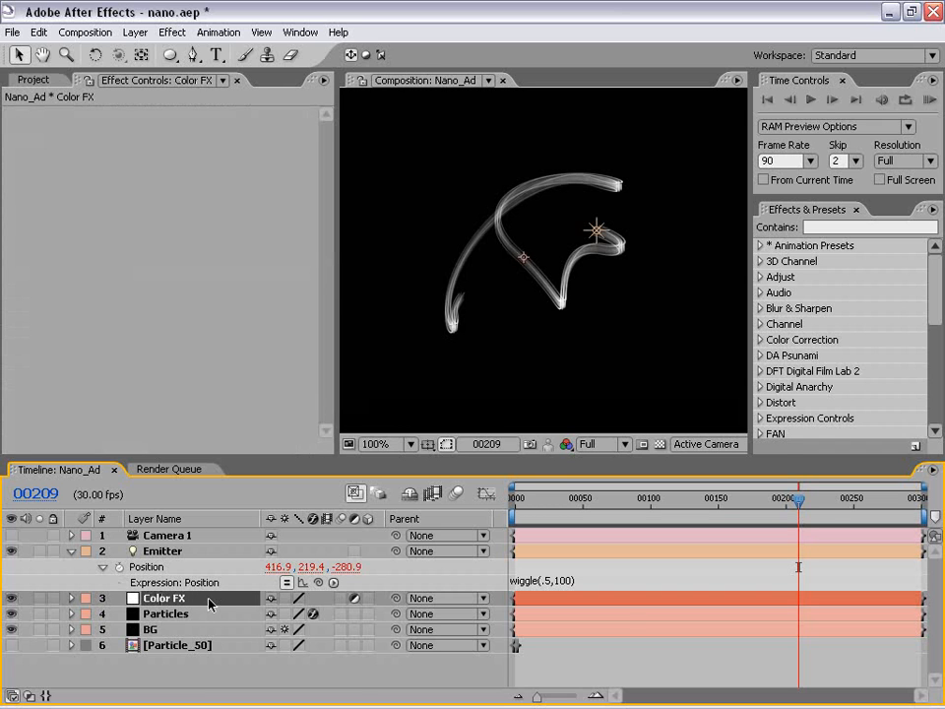
pyautogui.click(172, 32)
pyautogui.moveTo(211, 186)
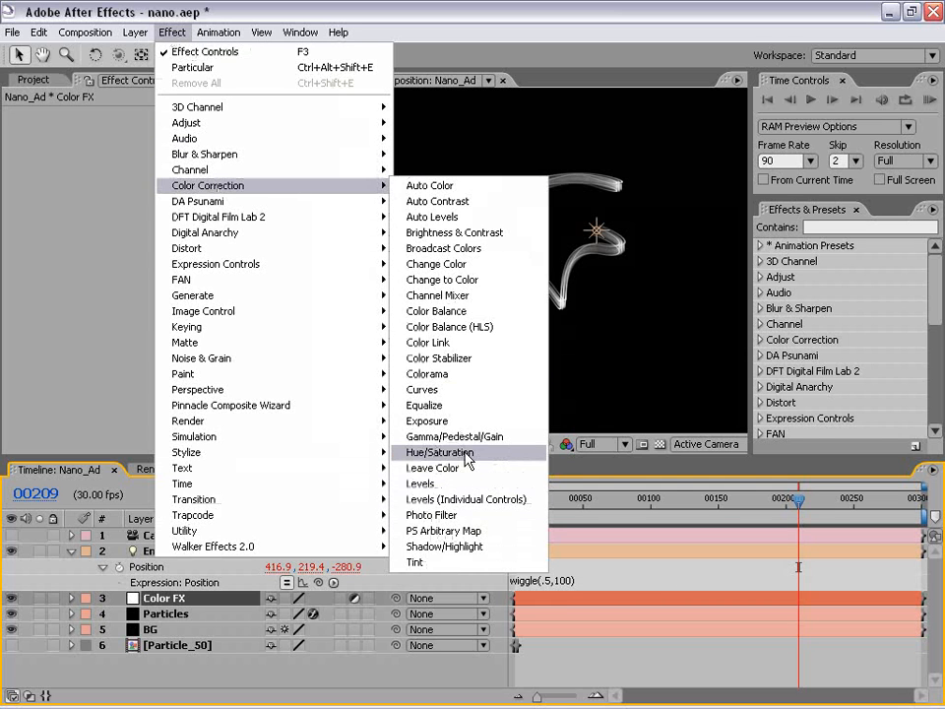
pyautogui.click(451, 452)
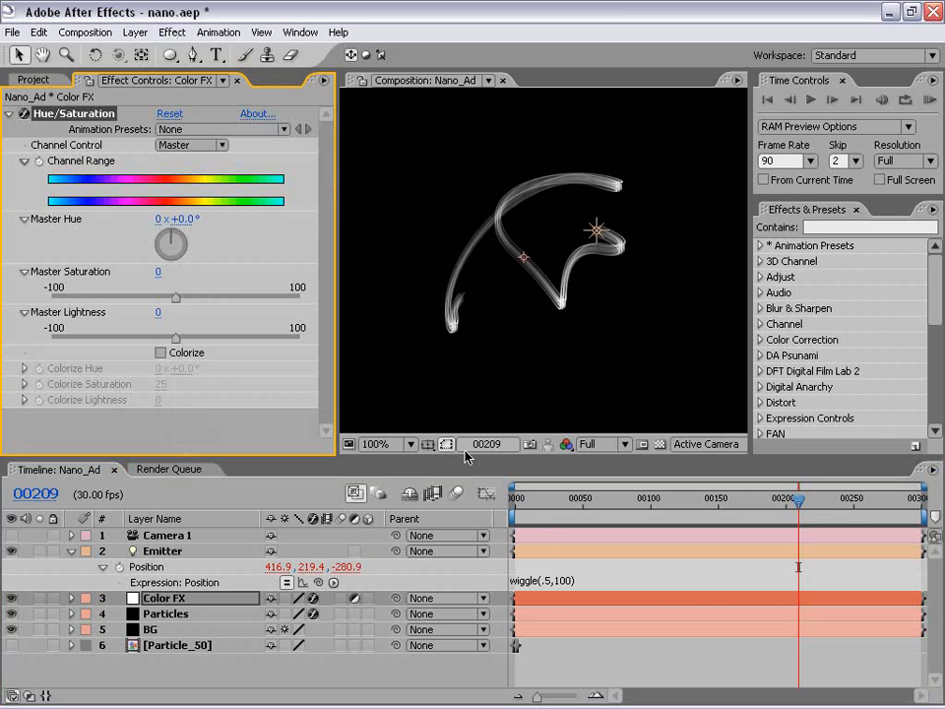
pyautogui.click(160, 353)
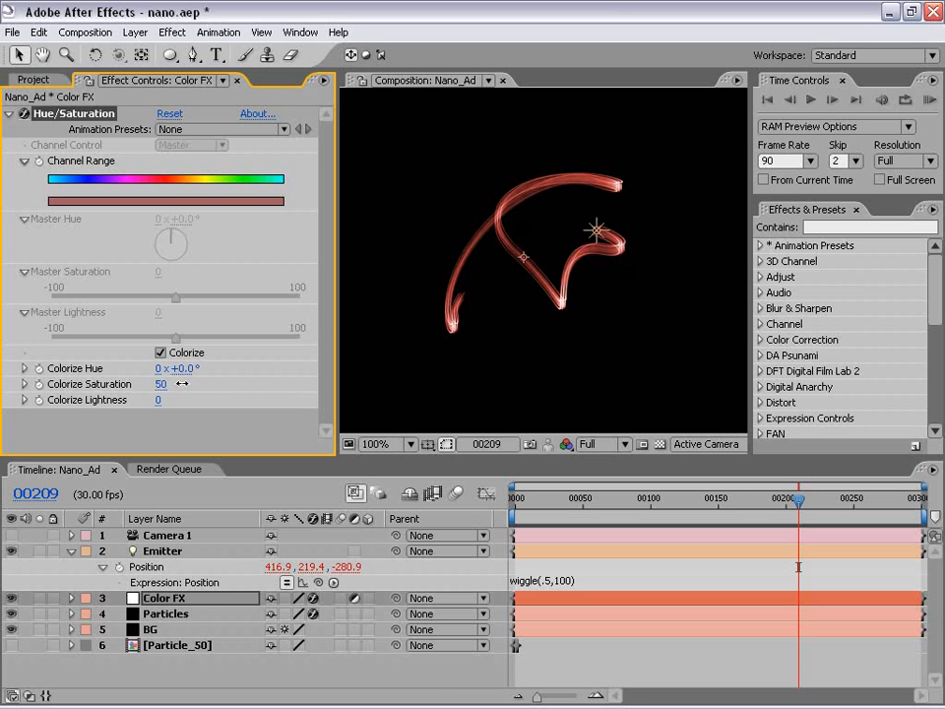
pyautogui.scroll(1, 621, 279)
pyautogui.scroll(-1, 511, 309)
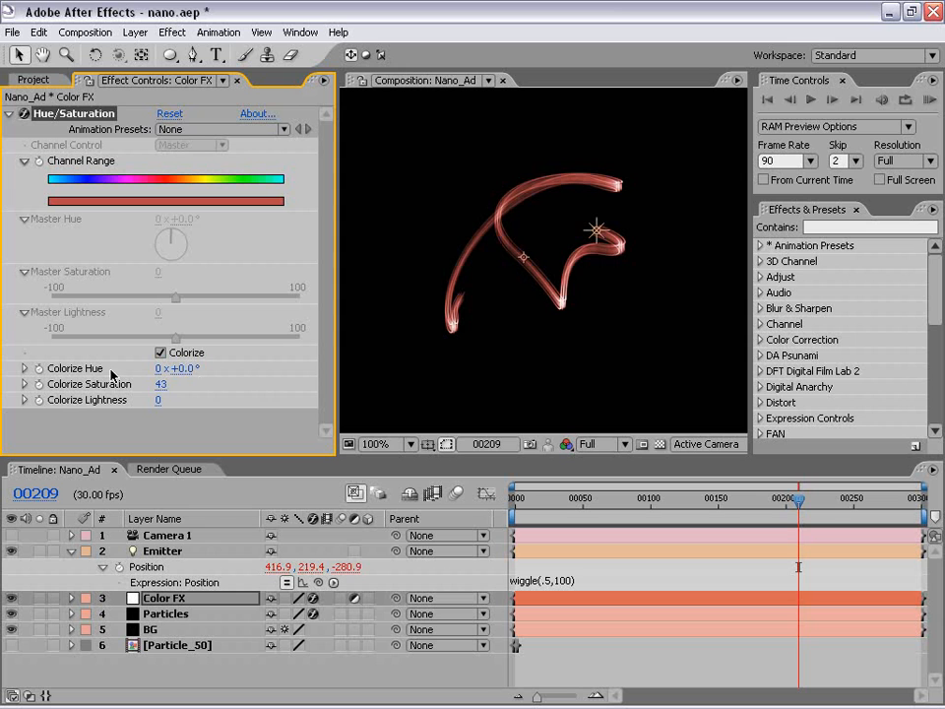
pyautogui.moveTo(183, 371); pyautogui.dragTo(344, 362)
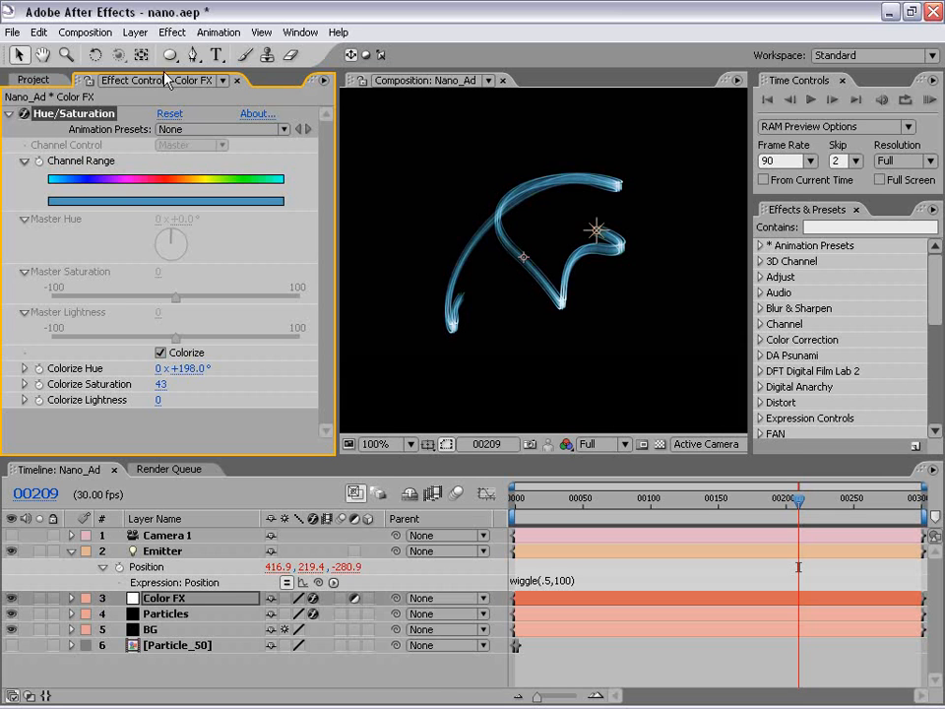
# Add a Glow effect to the Color FX layer with a widened radius, an intensity of 2.4 and a threshold of 90%.
pyautogui.click(172, 39)
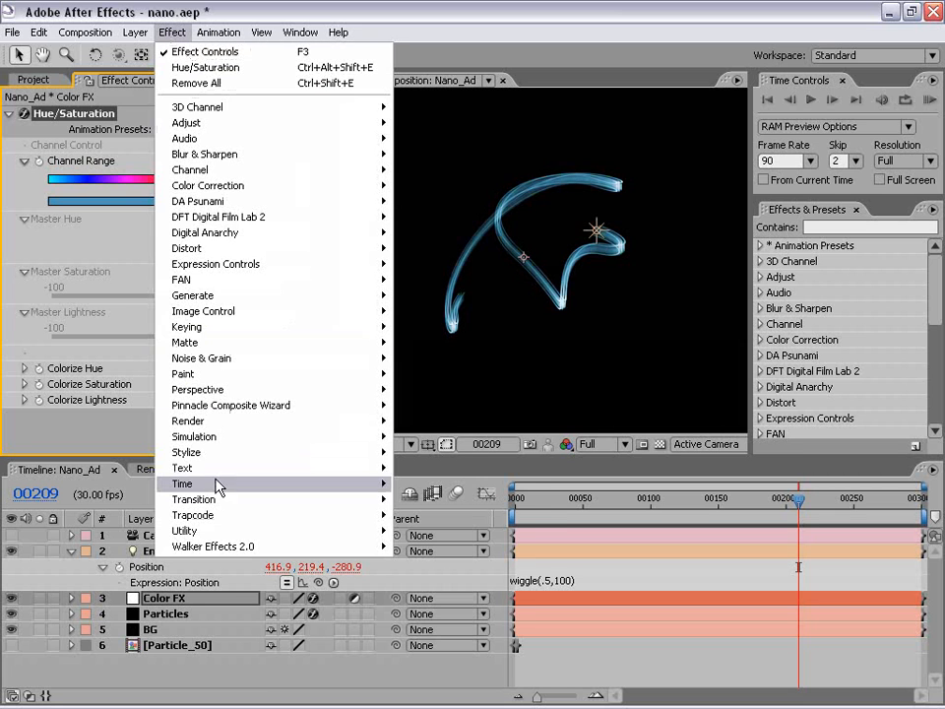
pyautogui.moveTo(187, 452)
pyautogui.click(419, 327)
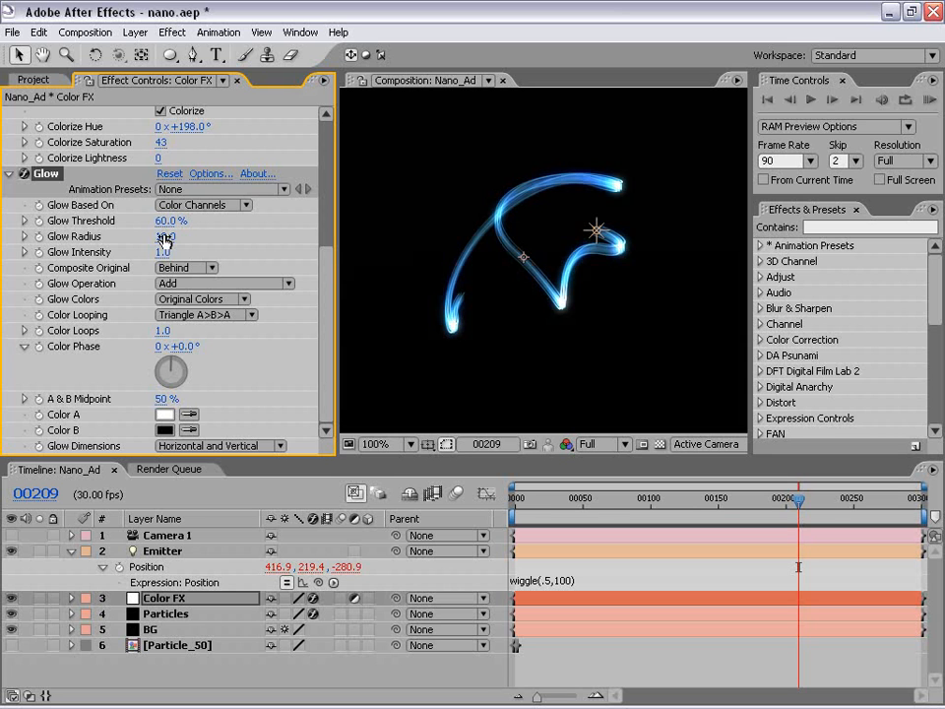
pyautogui.moveTo(164, 236); pyautogui.dragTo(342, 249)
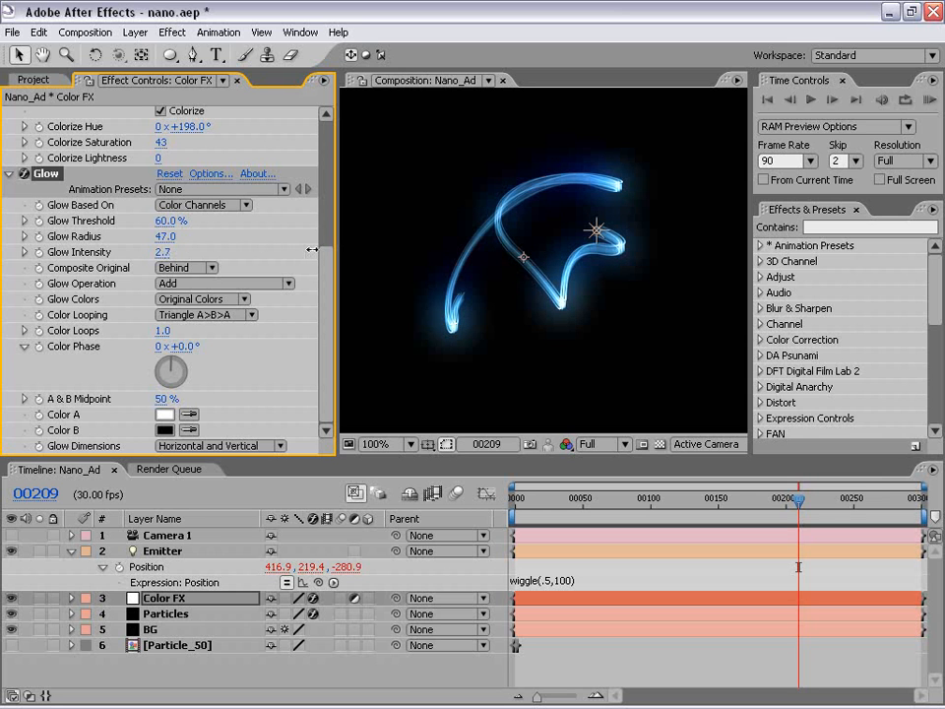
pyautogui.moveTo(165, 239)
pyautogui.mouseDown()
pyautogui.moveTo(185, 236)
pyautogui.moveTo(157, 237)
pyautogui.mouseUp()
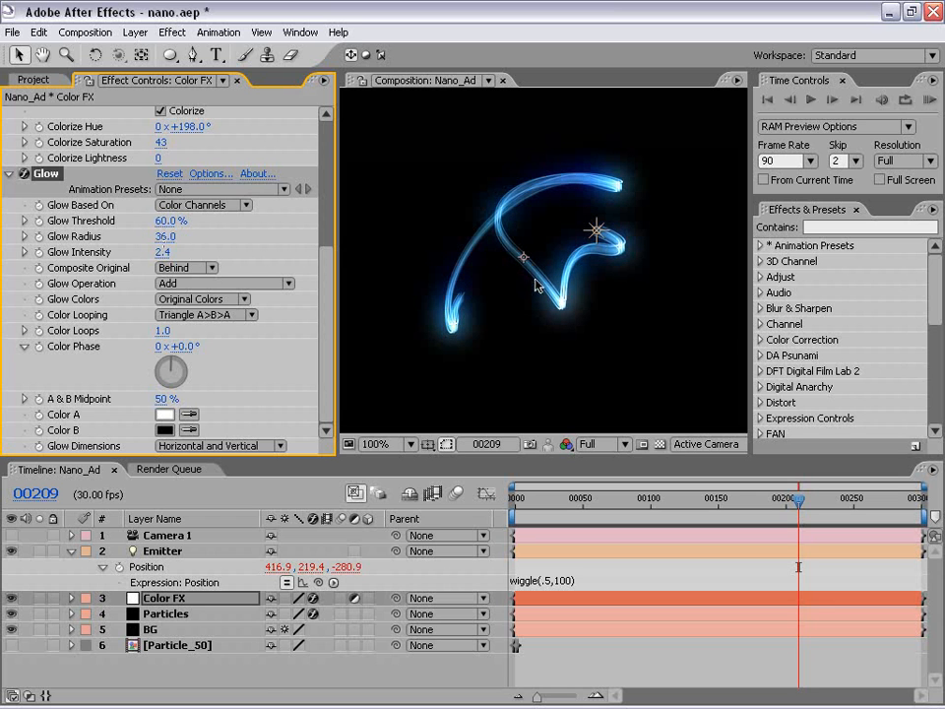
pyautogui.click(170, 221)
pyautogui.write('90')
pyautogui.press('Return')
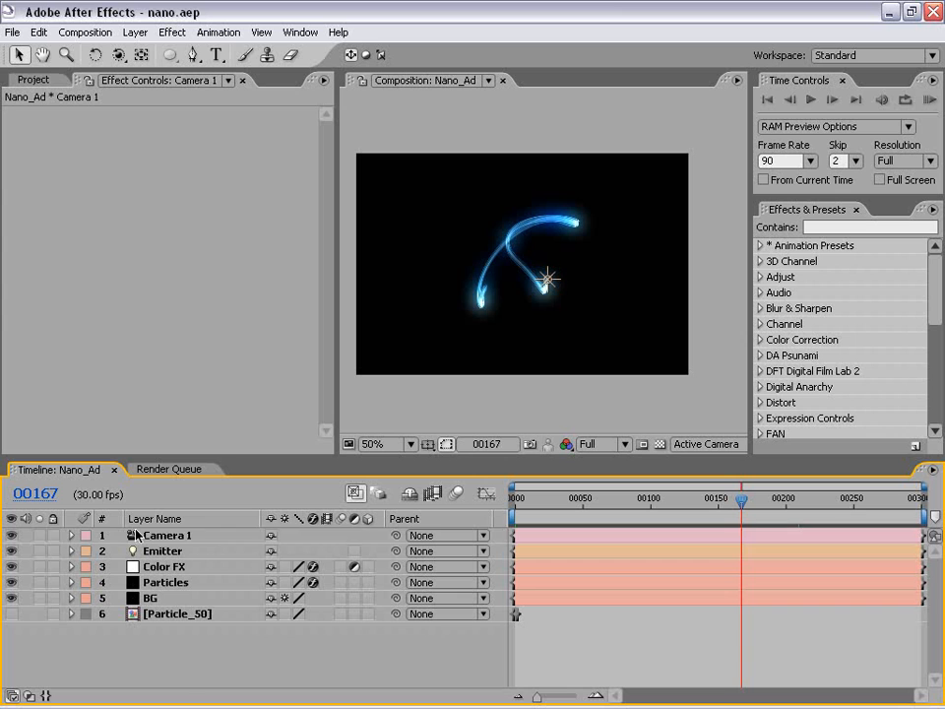
# Reveal the Position and Point of Interest properties of Camera 1 in the timeline.
pyautogui.click(69, 541)
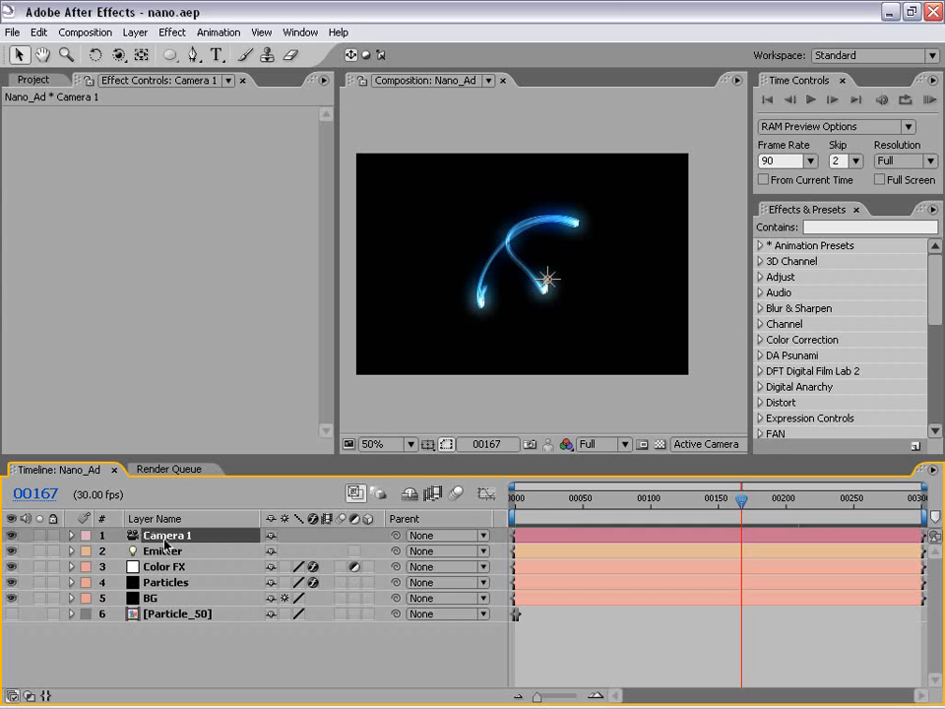
pyautogui.press('p')
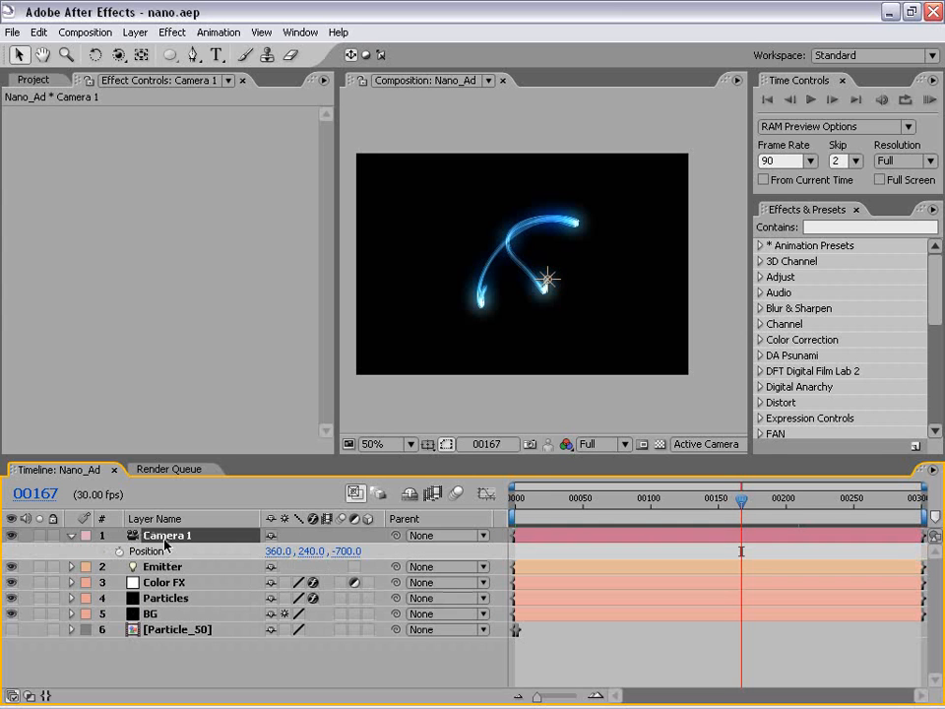
pyautogui.hotkey('shift', 'a')
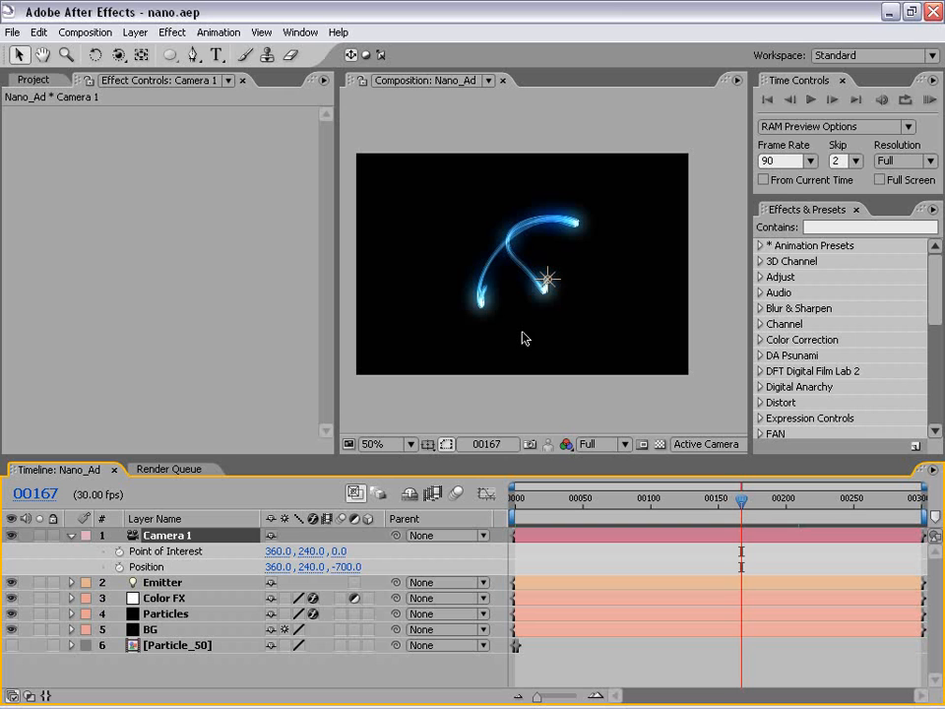
# Move Camera 1 in toward the streak with the Track Z Camera tool to a Position Z of about -480.
pyautogui.click(118, 56)
pyautogui.moveTo(123, 61); pyautogui.dragTo(181, 108)
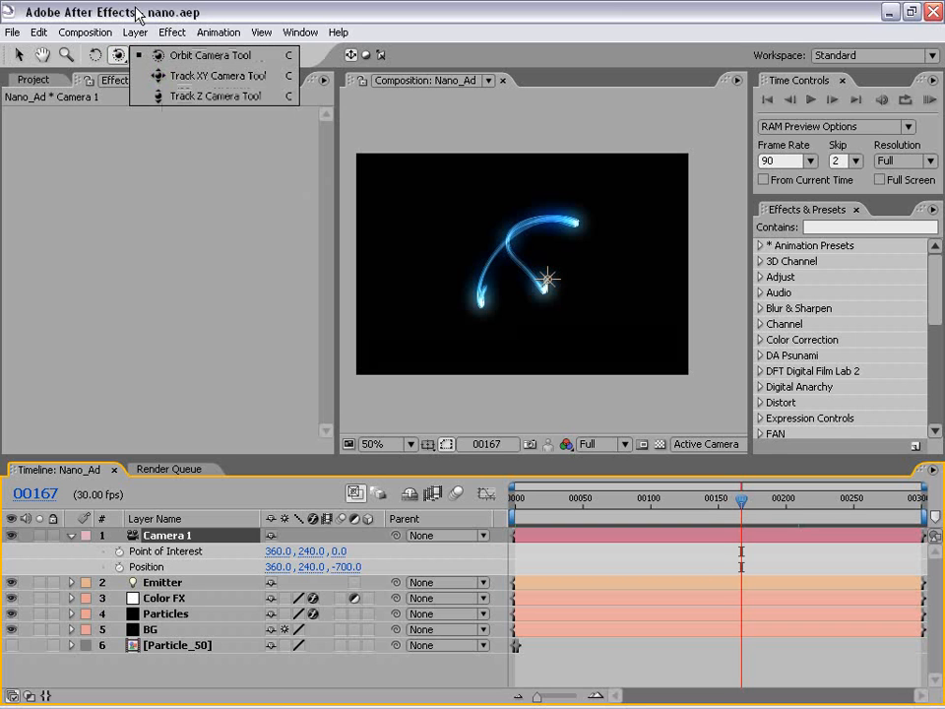
pyautogui.click(119, 57)
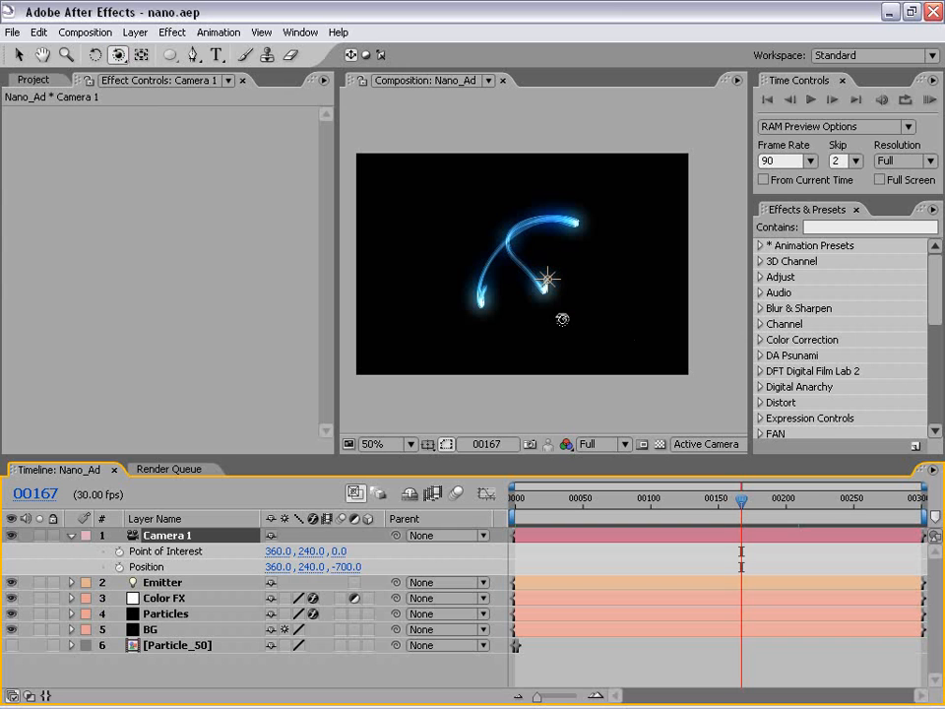
pyautogui.click(119, 55)
pyautogui.moveTo(136, 65); pyautogui.dragTo(172, 97)
pyautogui.moveTo(523, 300); pyautogui.dragTo(522, 243)
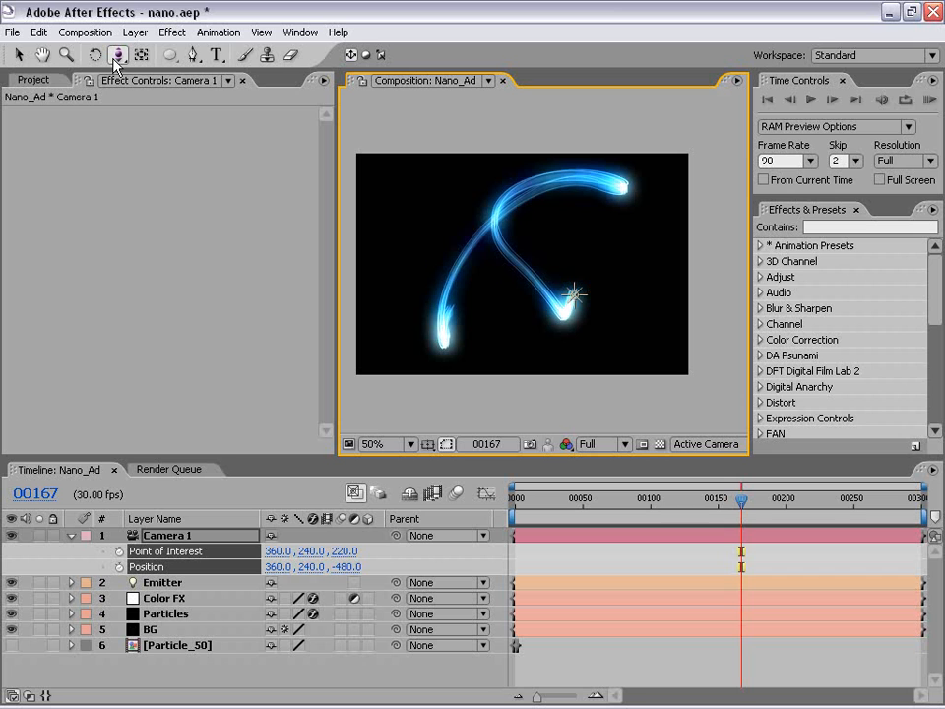
# Try to orbit Camera 1 around its distant point of interest.
pyautogui.moveTo(120, 59); pyautogui.dragTo(148, 56)
pyautogui.moveTo(399, 180); pyautogui.dragTo(521, 232)
pyautogui.hotkey('ctrl', 'z')
# Enlarge the composition viewer and, in the Top view, move Camera 1's Point of Interest near the Emitter light, to about 368, 240, -280.
pyautogui.press('v')
pyautogui.press(',')
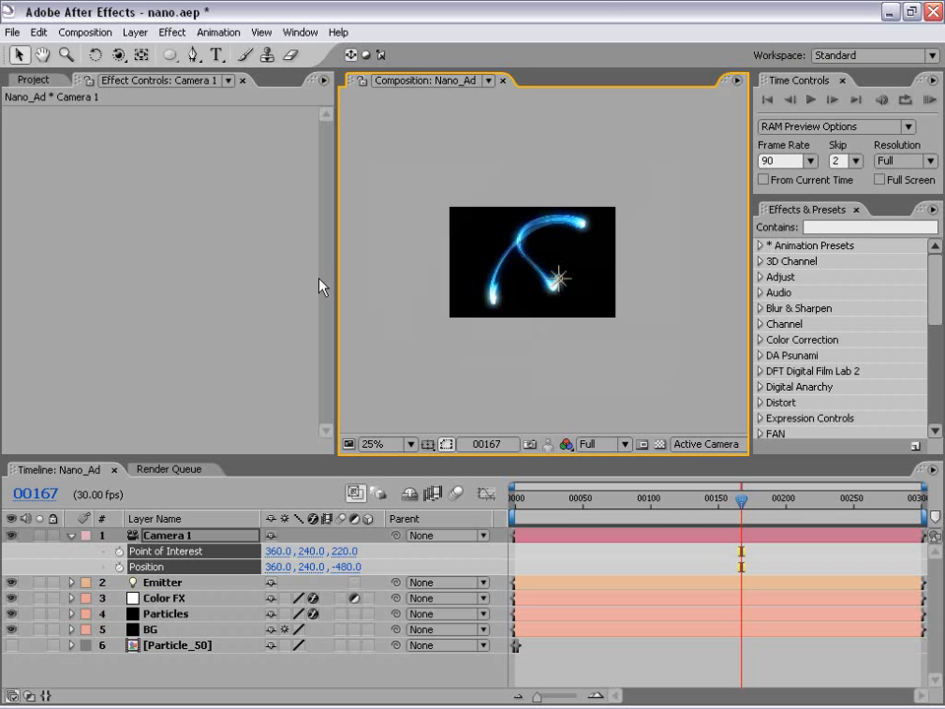
pyautogui.moveTo(338, 281); pyautogui.dragTo(242, 280)
pyautogui.press('.')
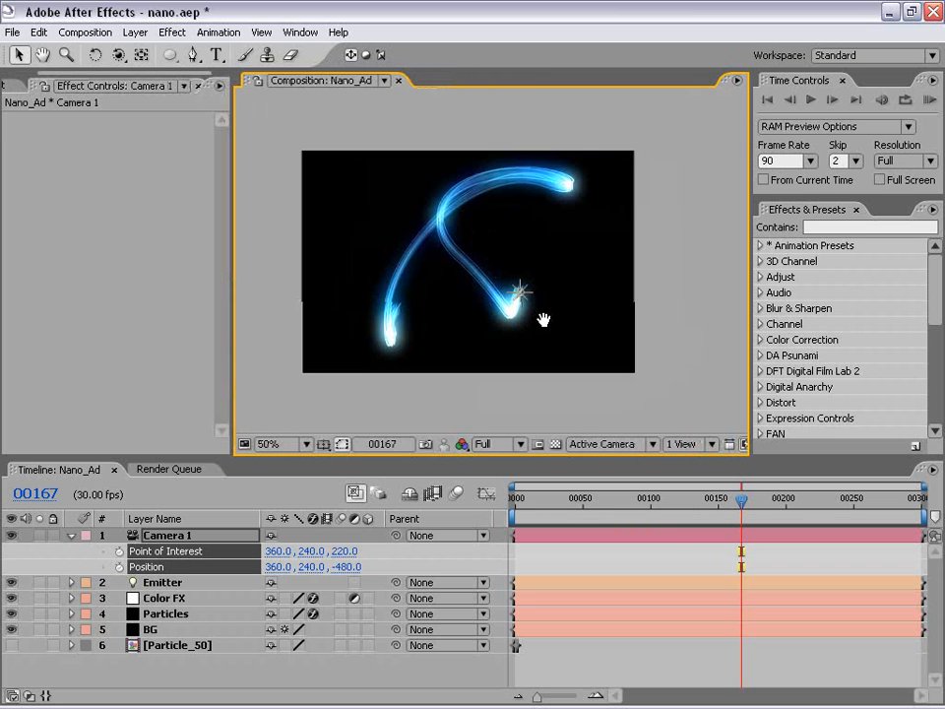
pyautogui.moveTo(544, 319); pyautogui.dragTo(505, 294)
pyautogui.click(483, 268)
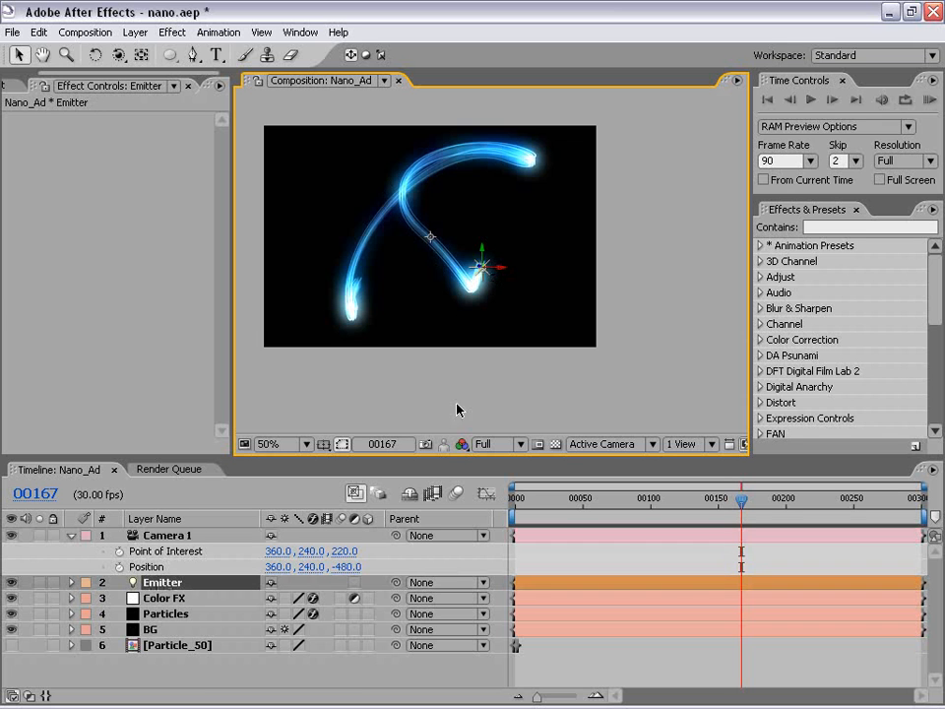
pyautogui.click(592, 445)
pyautogui.click(592, 543)
pyautogui.press(',')
pyautogui.click(168, 536)
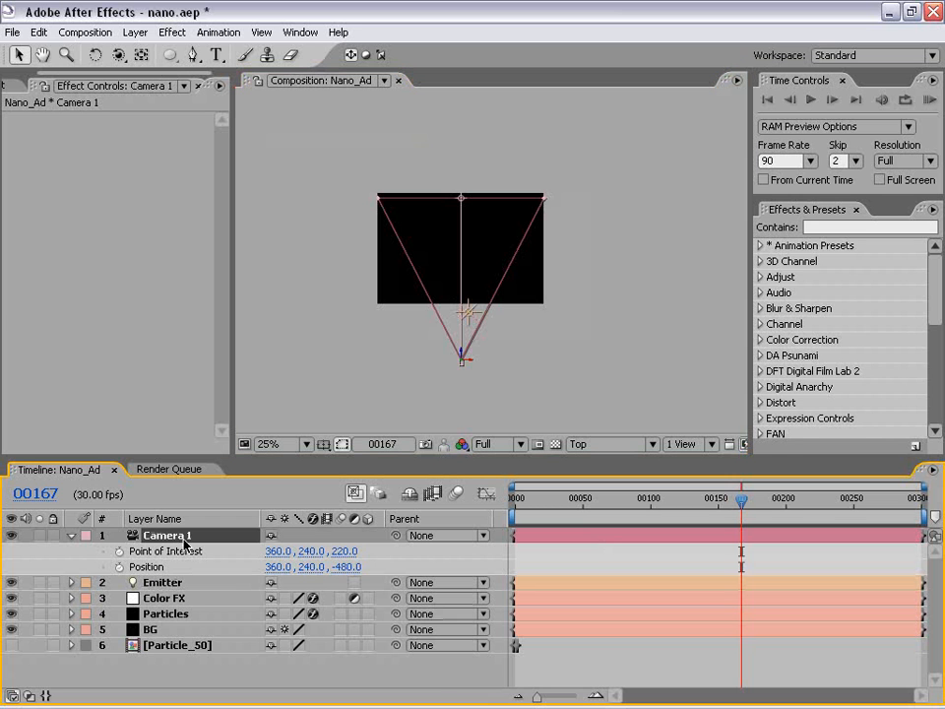
pyautogui.moveTo(462, 201); pyautogui.dragTo(469, 313)
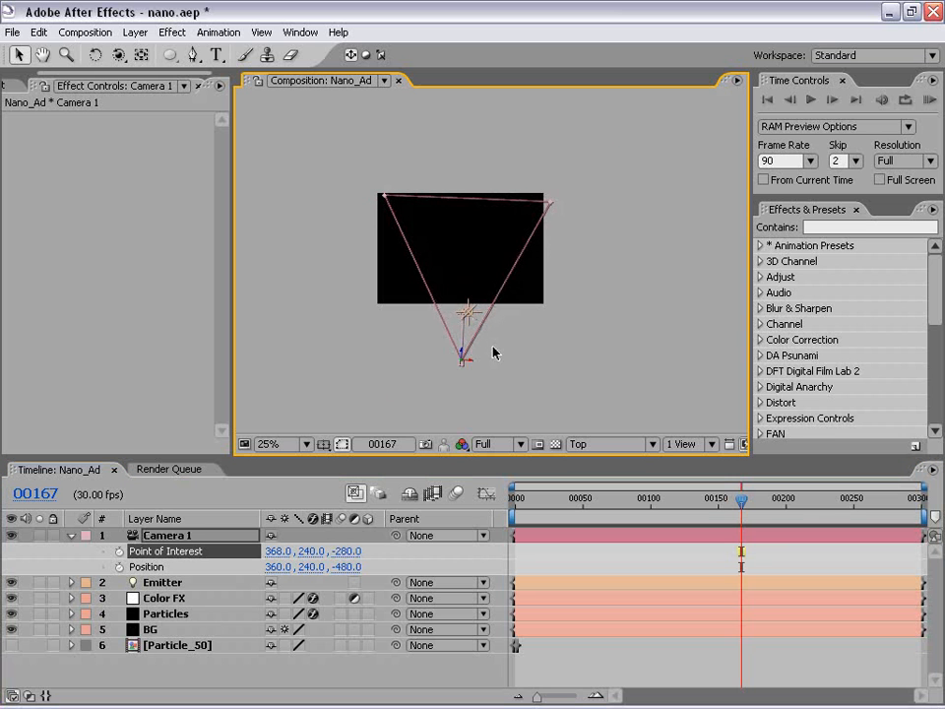
# Return to the Active Camera view and orbit Camera 1 around the emitter to a Position of about 216.4, 247.0, -410.5.
pyautogui.scroll(4, 493, 352)
pyautogui.moveTo(491, 361); pyautogui.dragTo(466, 205)
pyautogui.scroll(-2, 436, 301)
pyautogui.click(440, 286)
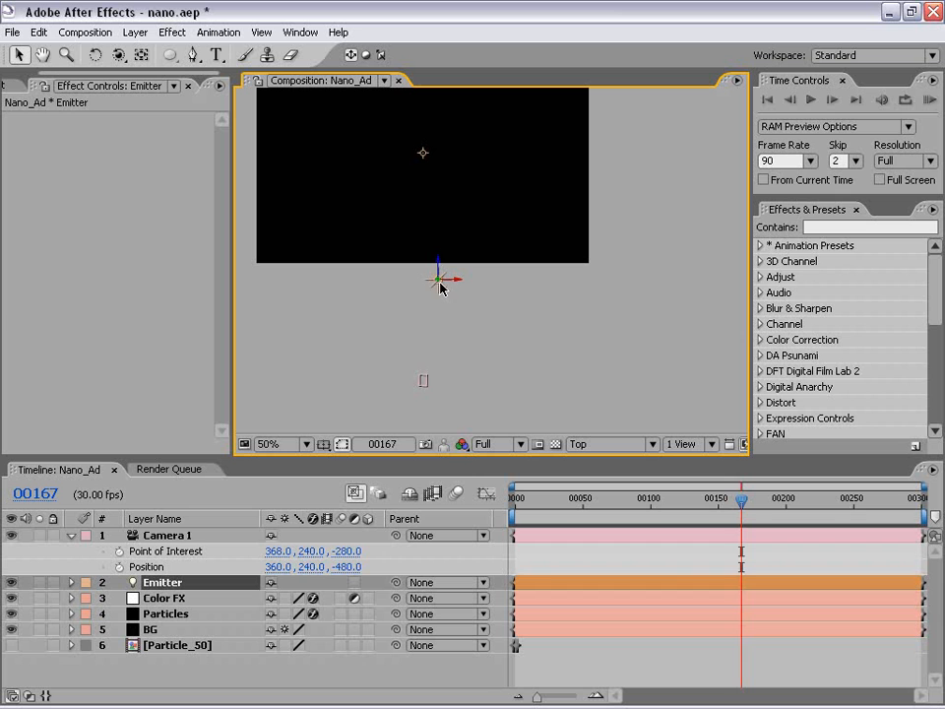
pyautogui.click(431, 383)
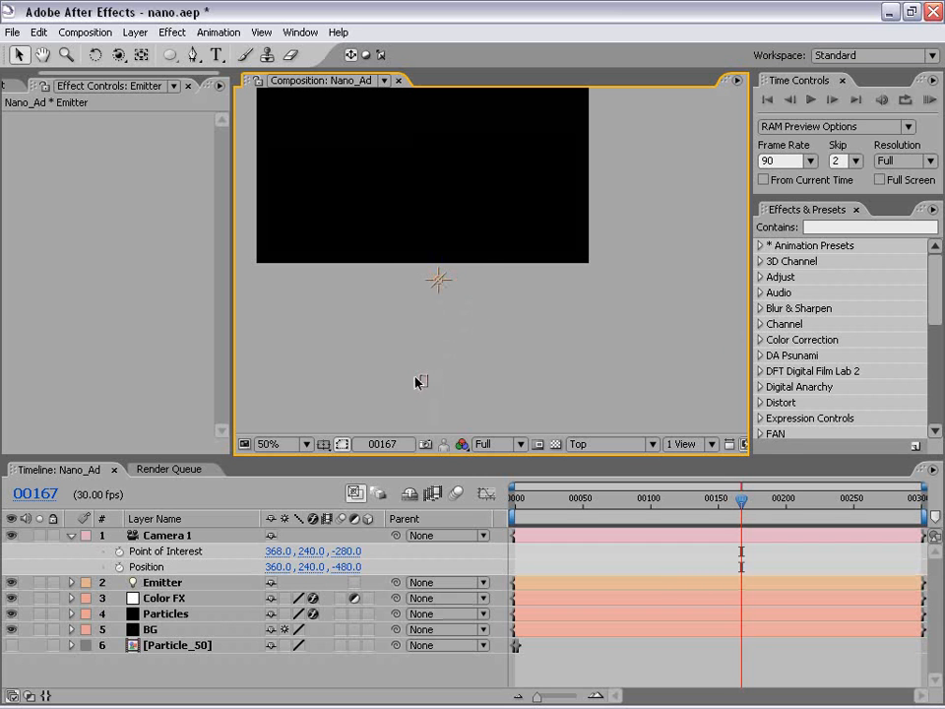
pyautogui.click(420, 381)
pyautogui.click(591, 446)
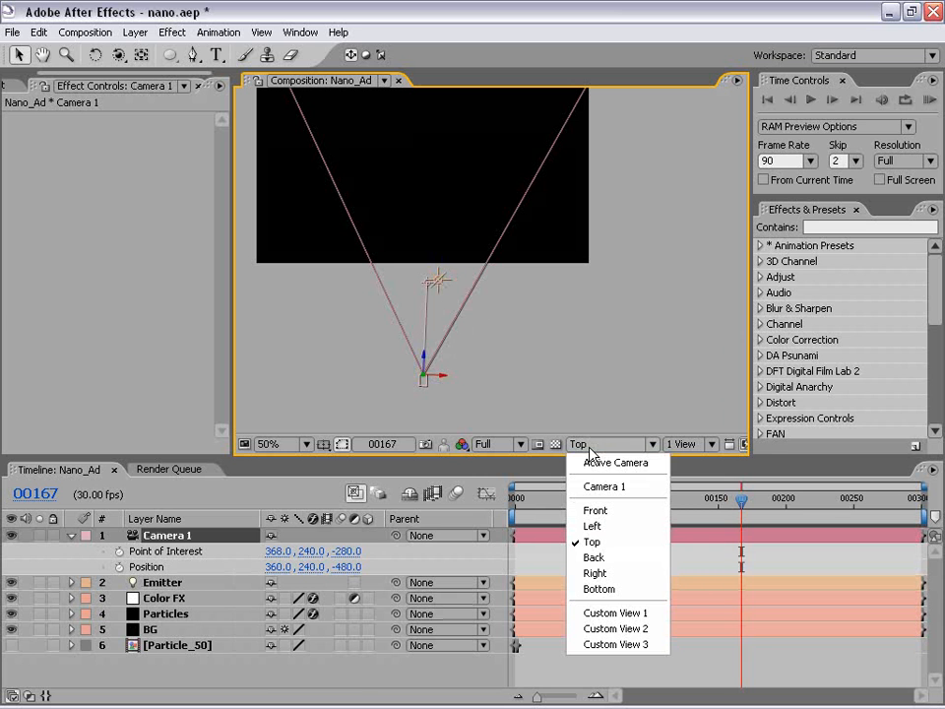
pyautogui.click(628, 464)
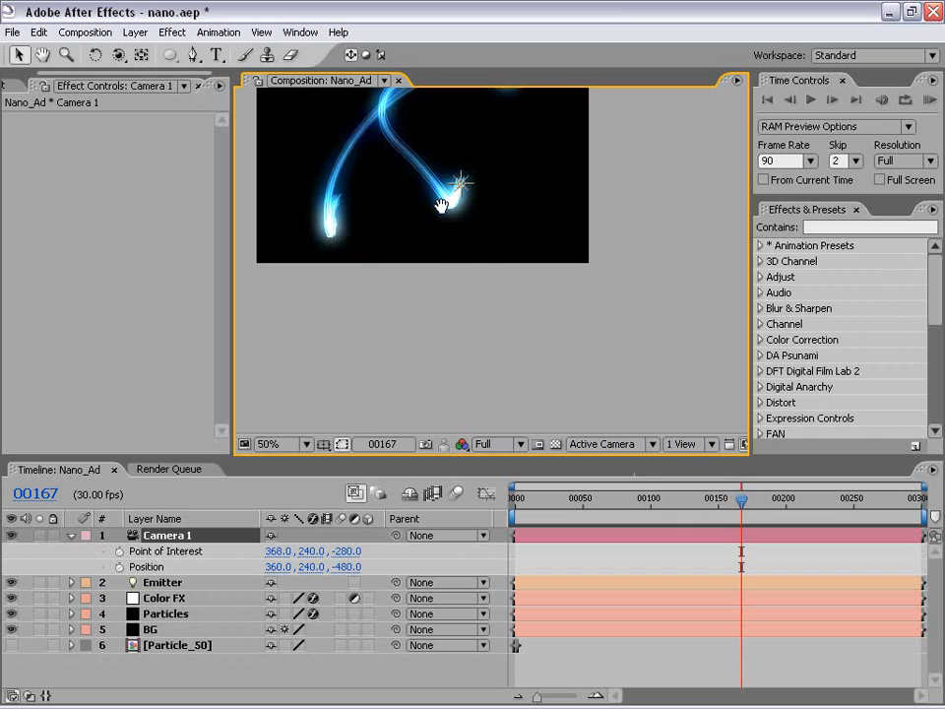
pyautogui.moveTo(441, 205); pyautogui.dragTo(493, 292)
pyautogui.click(119, 55)
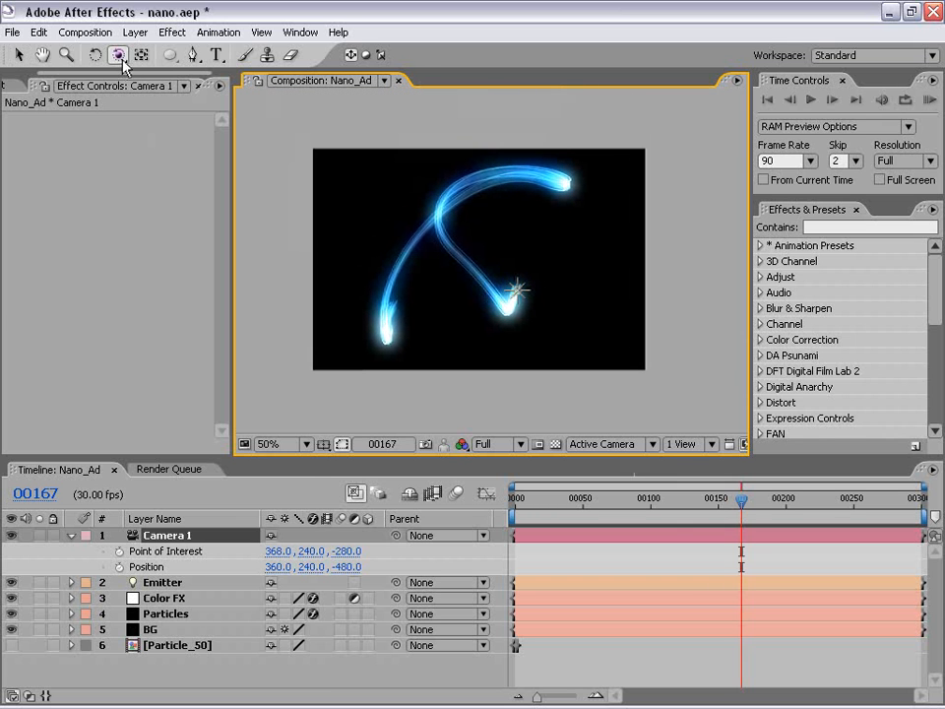
pyautogui.moveTo(451, 268); pyautogui.dragTo(473, 252)
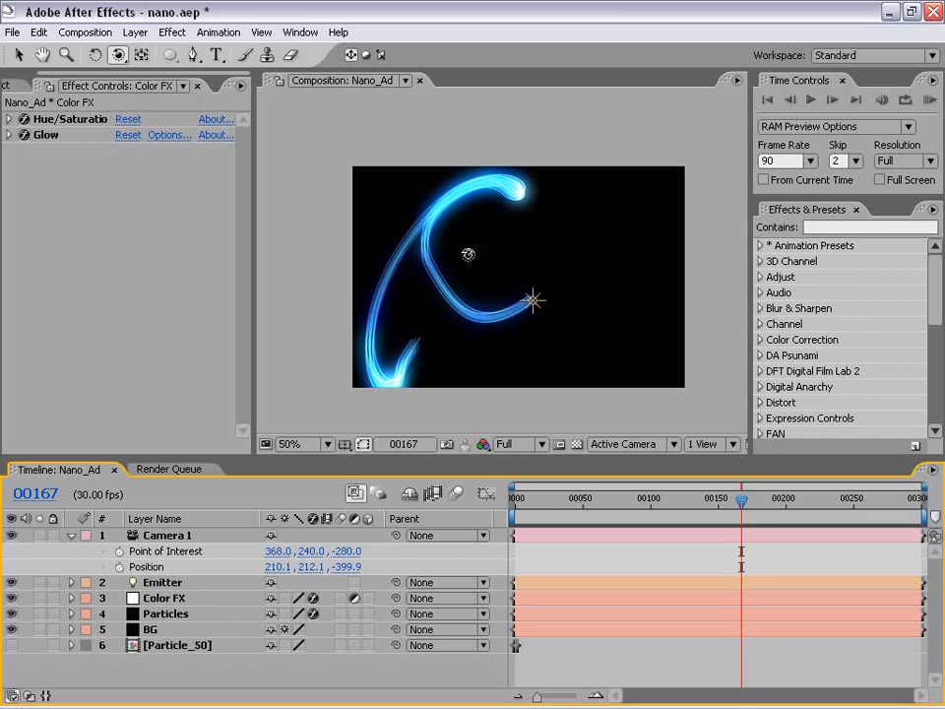
pyautogui.moveTo(469, 255); pyautogui.dragTo(451, 249)
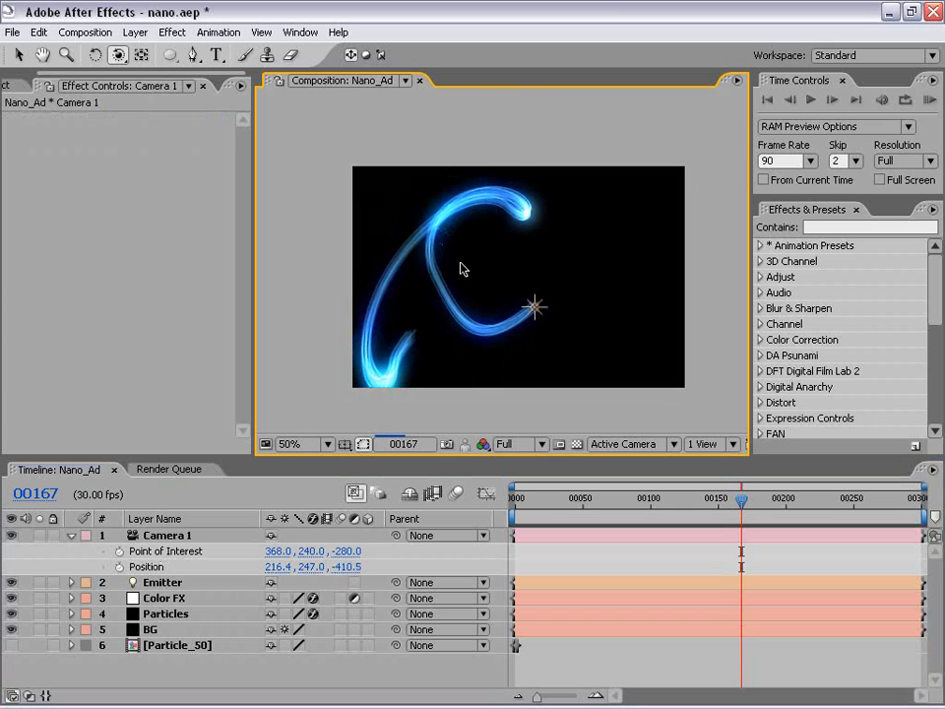
# Inspect the streak at 100%, then set the Particular effect's Render Mode on the Particles layer to Motion Preview.
pyautogui.scroll(1, 451, 272)
pyautogui.moveTo(376, 262); pyautogui.dragTo(429, 205)
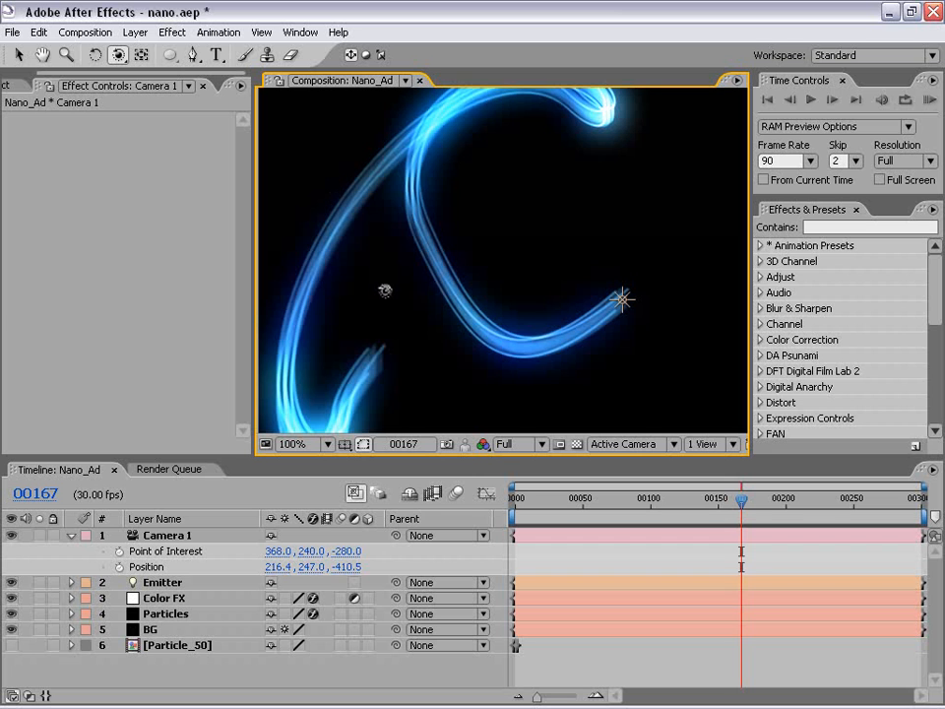
pyautogui.click(167, 615)
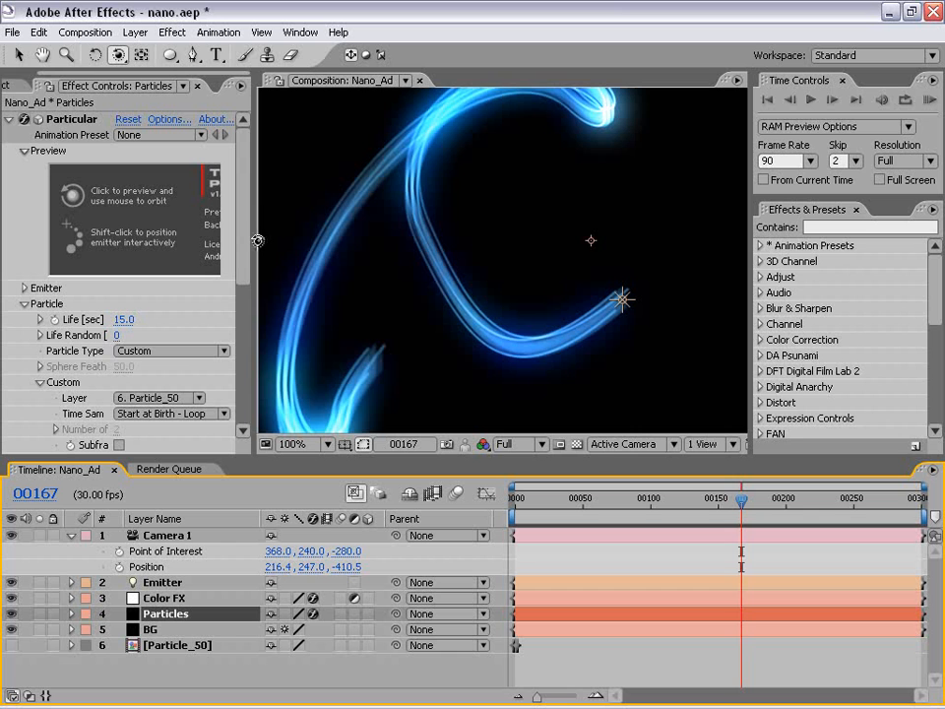
pyautogui.moveTo(255, 242); pyautogui.dragTo(367, 239)
pyautogui.moveTo(369, 194); pyautogui.dragTo(369, 356)
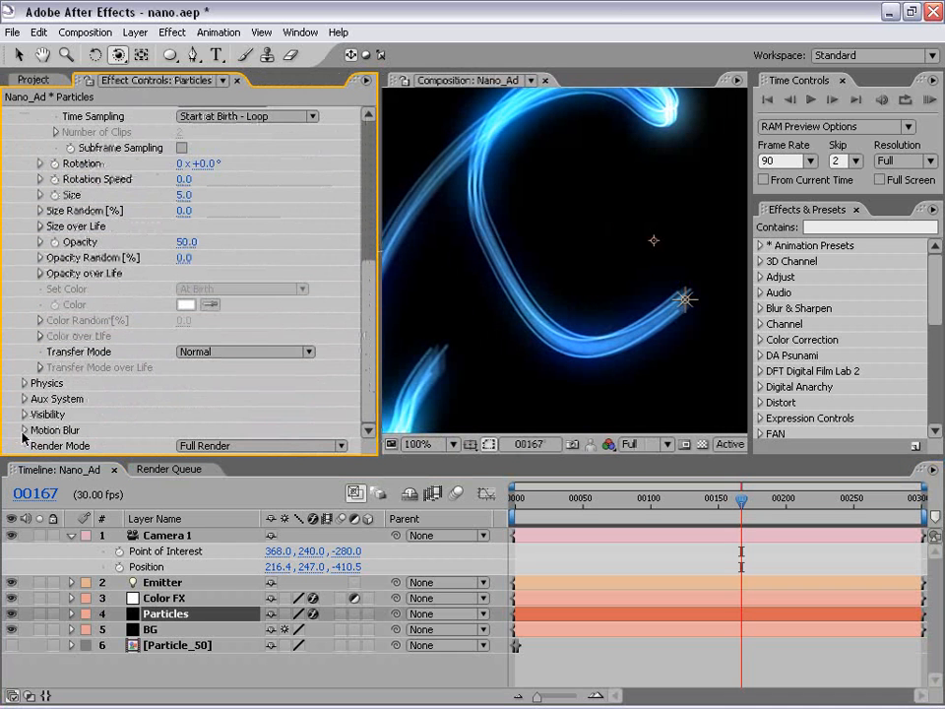
pyautogui.click(245, 446)
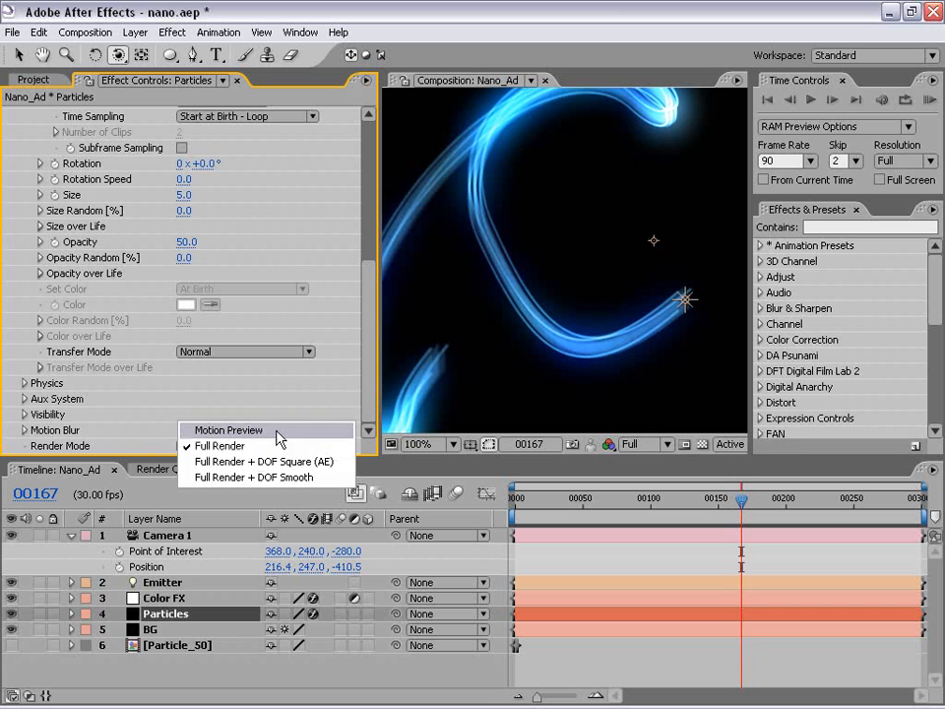
pyautogui.click(264, 434)
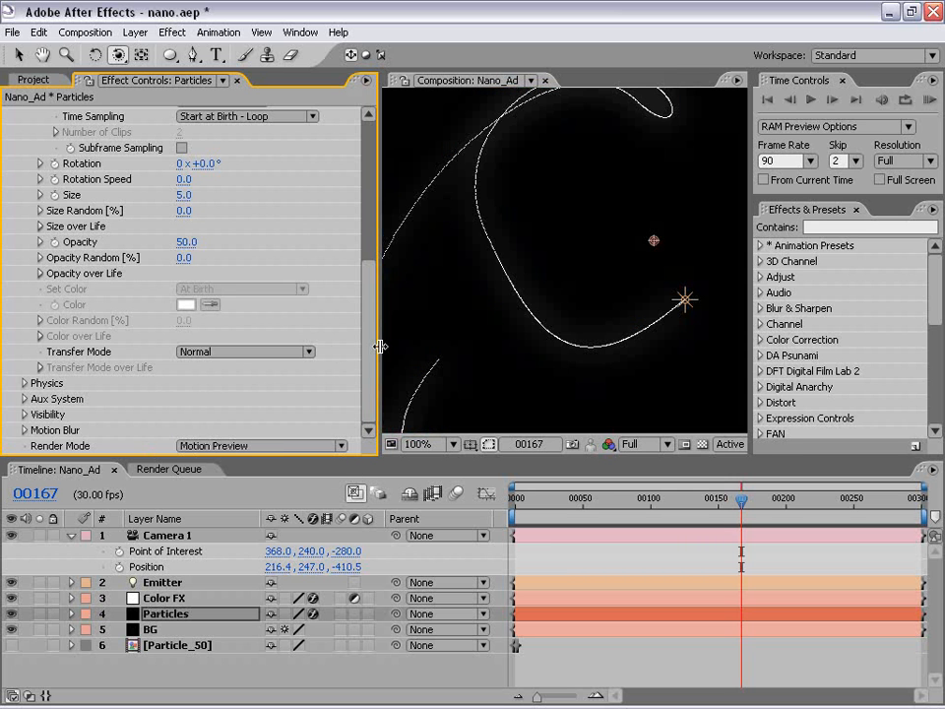
# Fit the whole frame in the viewer at 50% and play the composition from the start to check the particle path.
pyautogui.moveTo(380, 347); pyautogui.dragTo(285, 178)
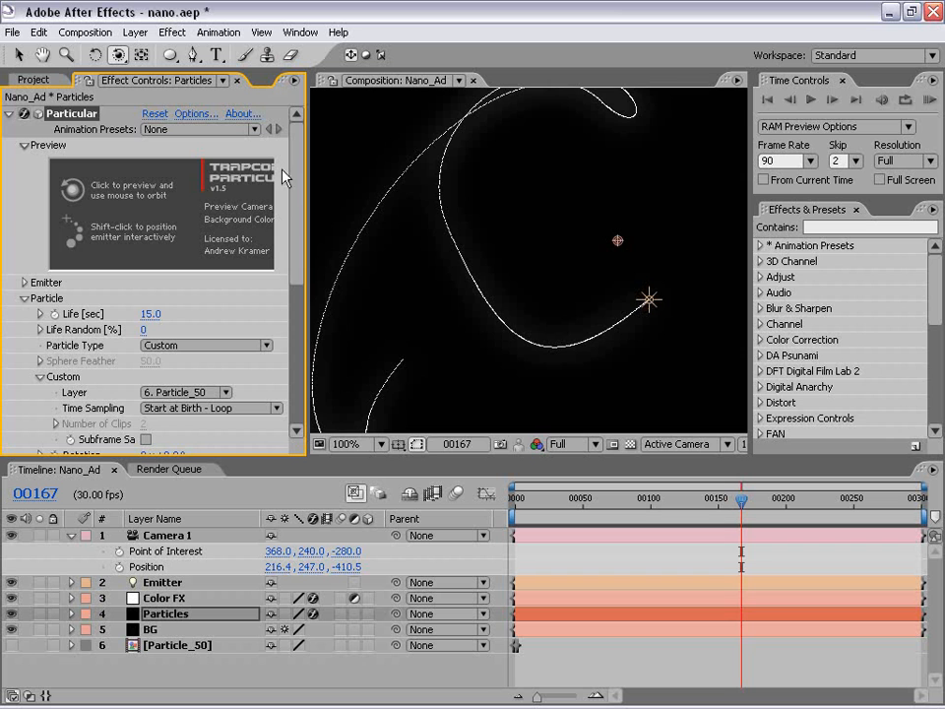
pyautogui.scroll(-1, 457, 294)
pyautogui.press('space')
pyautogui.moveTo(564, 250); pyautogui.dragTo(517, 274)
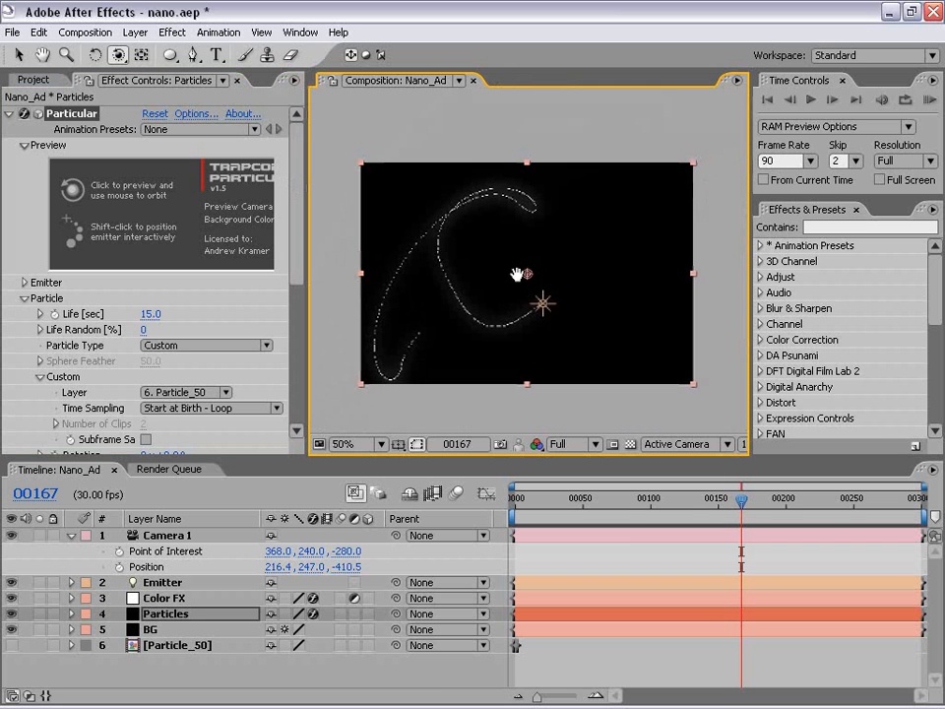
pyautogui.moveTo(758, 513); pyautogui.dragTo(499, 519)
pyautogui.press('space')
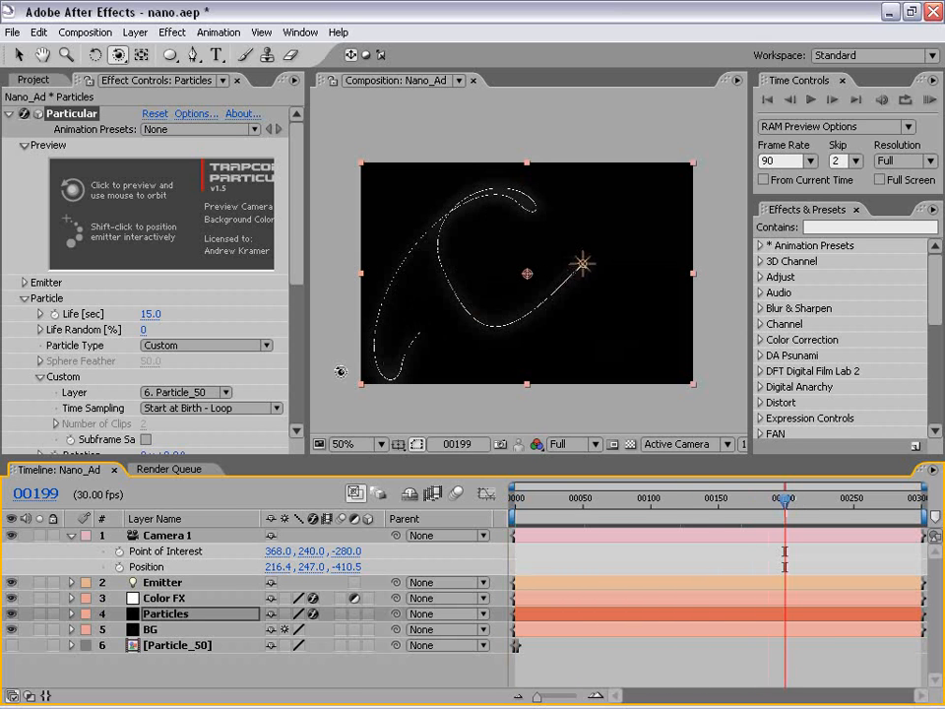
# Hide the Color FX layer and check the bare particle path in a maximized composition view.
pyautogui.click(163, 598)
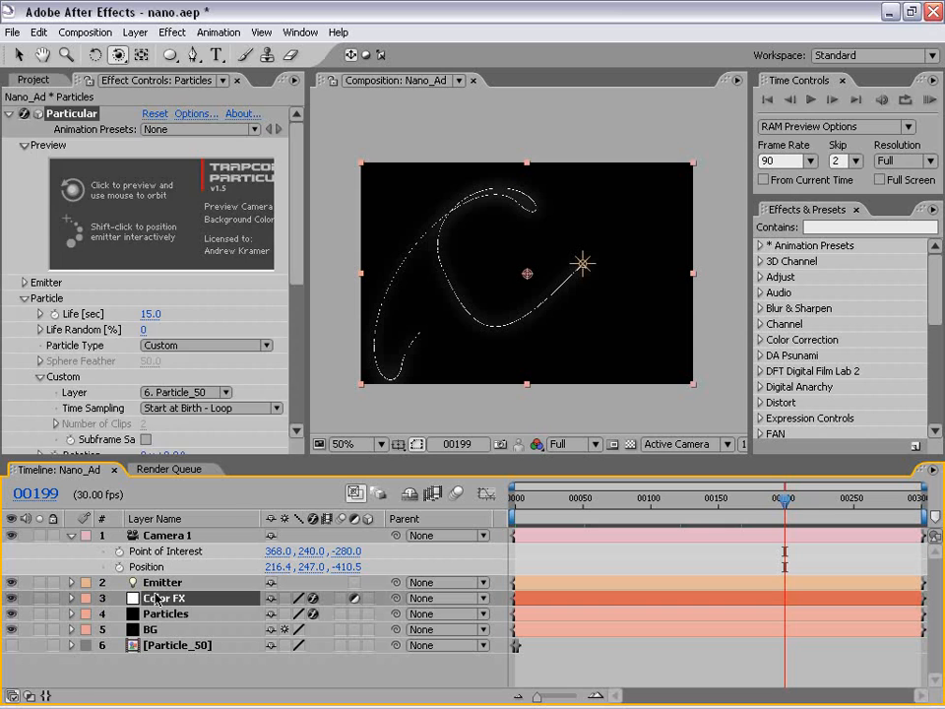
pyautogui.click(12, 597)
pyautogui.press('`')
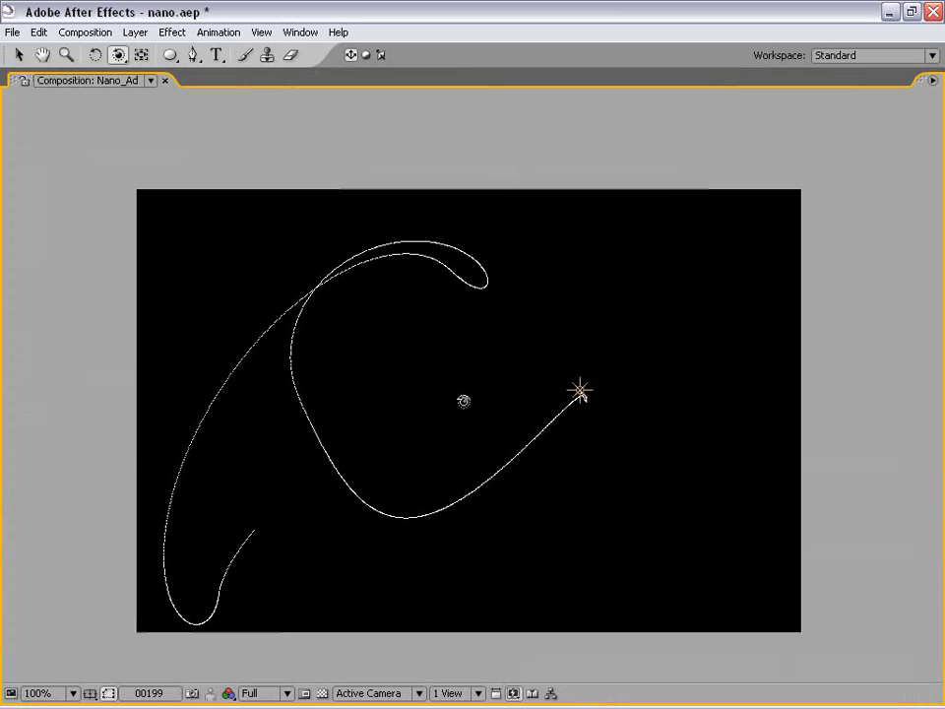
pyautogui.press('`')
# Set starting keyframes for Camera 1's Point of Interest and Position at frame 0.
pyautogui.click(557, 503)
pyautogui.moveTo(556, 504); pyautogui.dragTo(507, 508)
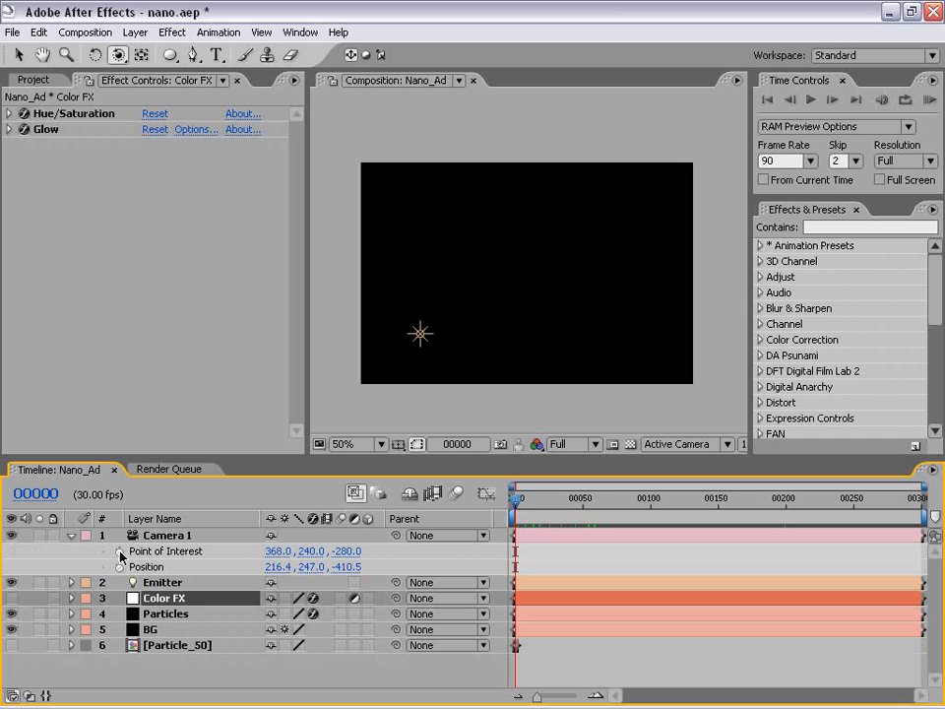
pyautogui.click(119, 552)
pyautogui.click(119, 568)
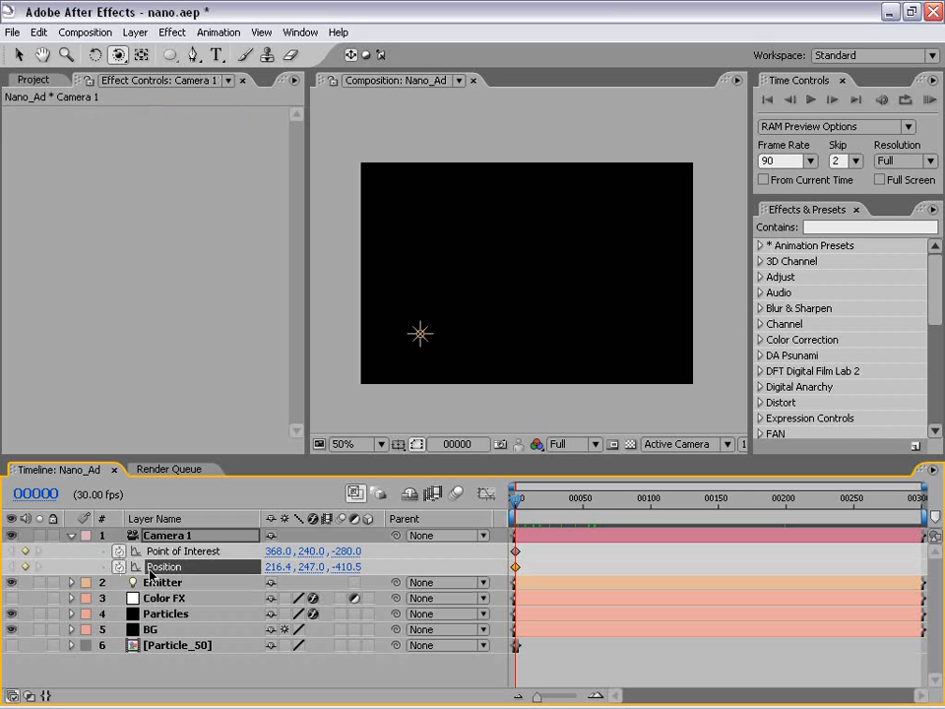
# At frame 160, orbit, track and zoom Camera 1 to a Point of Interest of about 354, 203.3, -214 and Position 382.3, 392.6, -272.8.
pyautogui.moveTo(518, 507)
pyautogui.mouseDown()
pyautogui.moveTo(766, 505)
pyautogui.moveTo(733, 505)
pyautogui.mouseUp()
pyautogui.moveTo(534, 289); pyautogui.dragTo(502, 274)
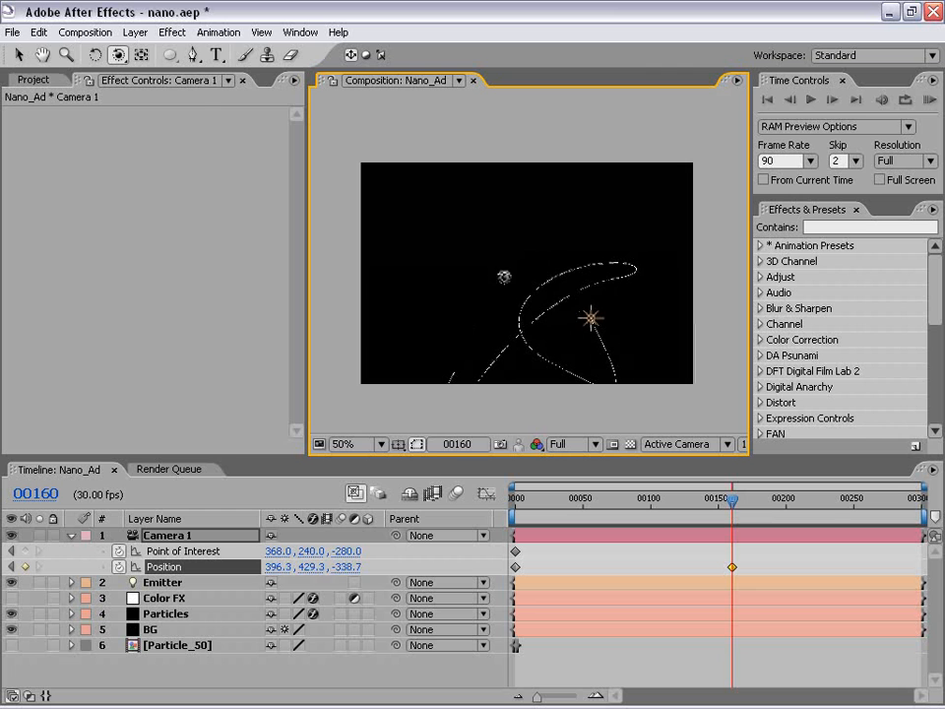
pyautogui.moveTo(118, 56); pyautogui.dragTo(194, 85)
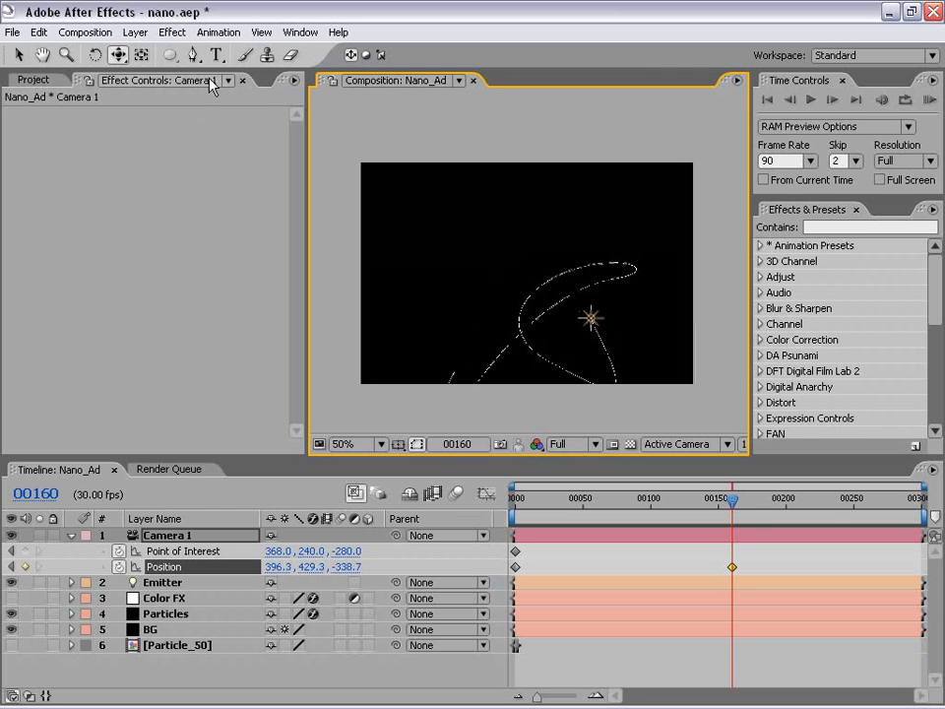
pyautogui.moveTo(560, 316)
pyautogui.mouseDown()
pyautogui.moveTo(538, 291)
pyautogui.moveTo(554, 296)
pyautogui.mouseUp()
pyautogui.moveTo(118, 57); pyautogui.dragTo(180, 107)
pyautogui.moveTo(508, 269); pyautogui.dragTo(506, 248)
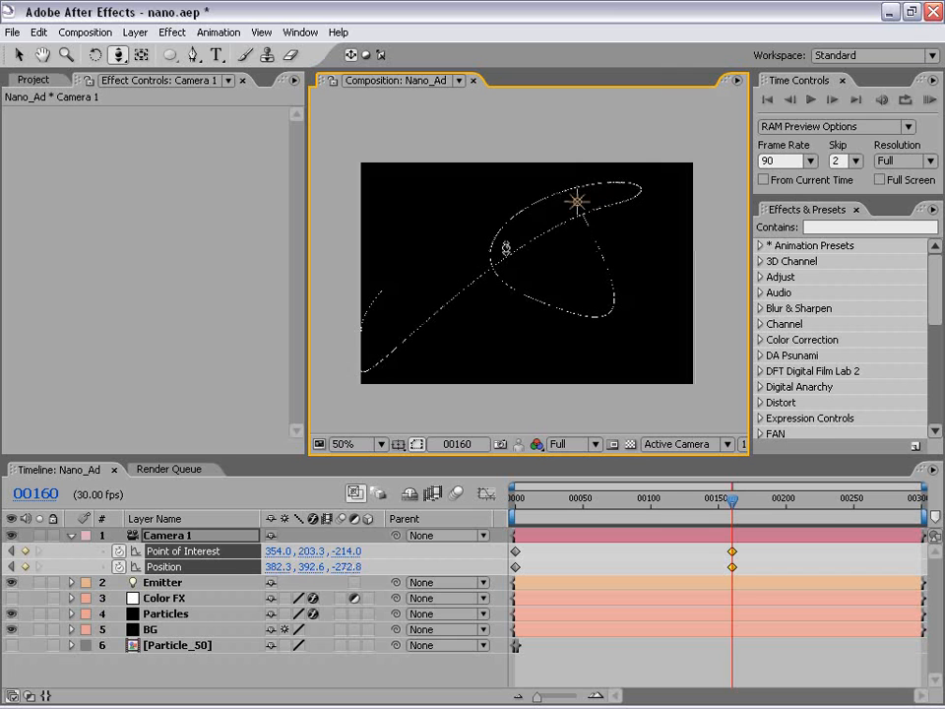
# At frame 299, orbit and zoom Camera 1 to a Point of Interest of about 378.6, 226.1, -253.8 and Position 473.1, 313.9, -406.8.
pyautogui.moveTo(720, 510); pyautogui.dragTo(930, 514)
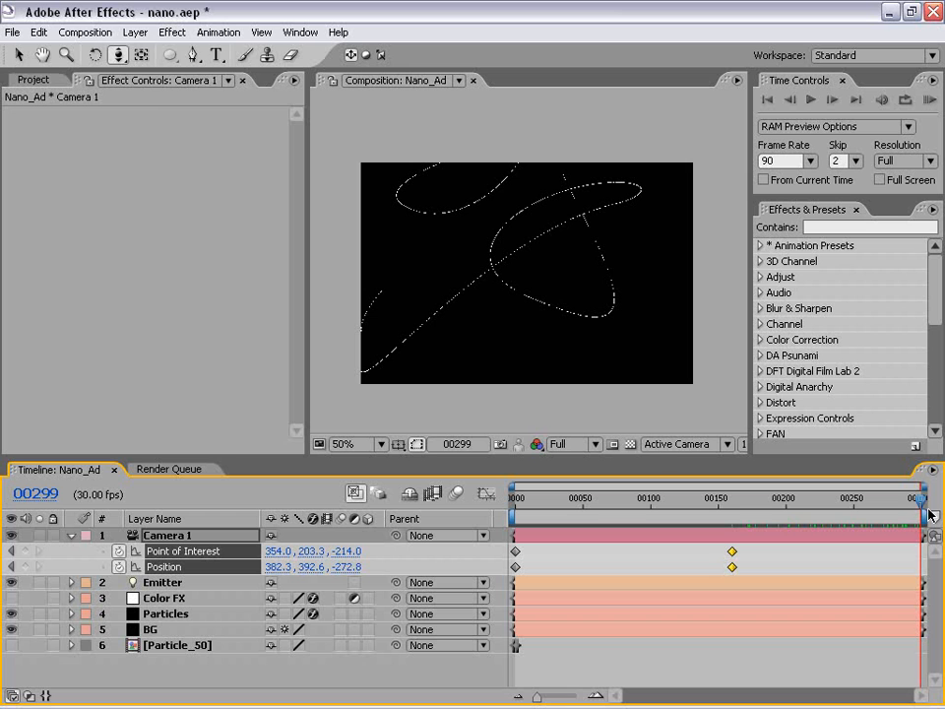
pyautogui.moveTo(120, 57); pyautogui.dragTo(153, 73)
pyautogui.moveTo(590, 190); pyautogui.dragTo(578, 275)
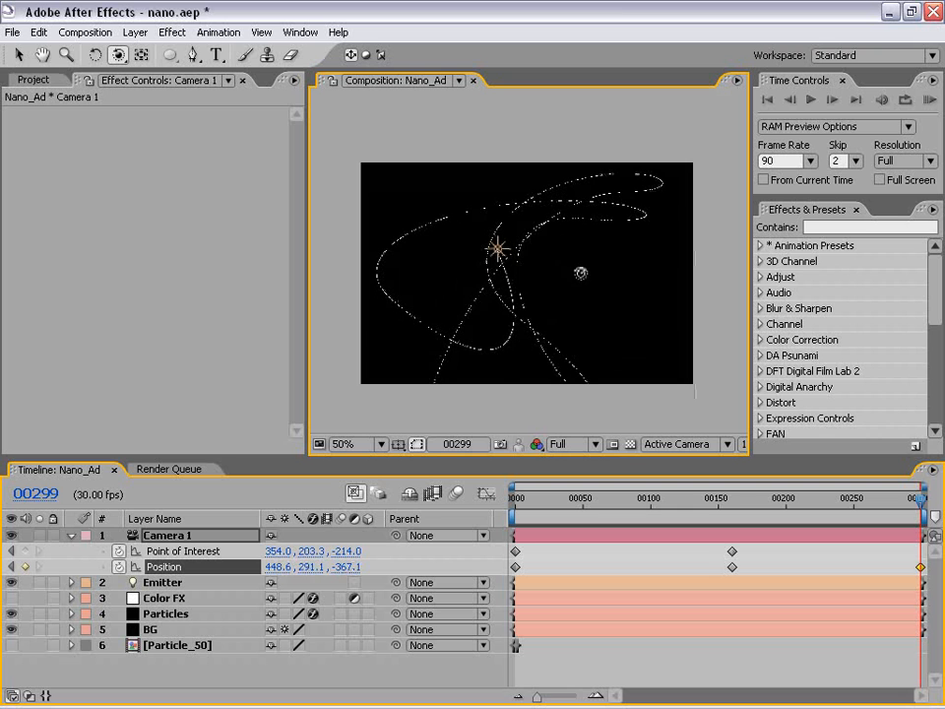
pyautogui.moveTo(118, 59); pyautogui.dragTo(153, 93)
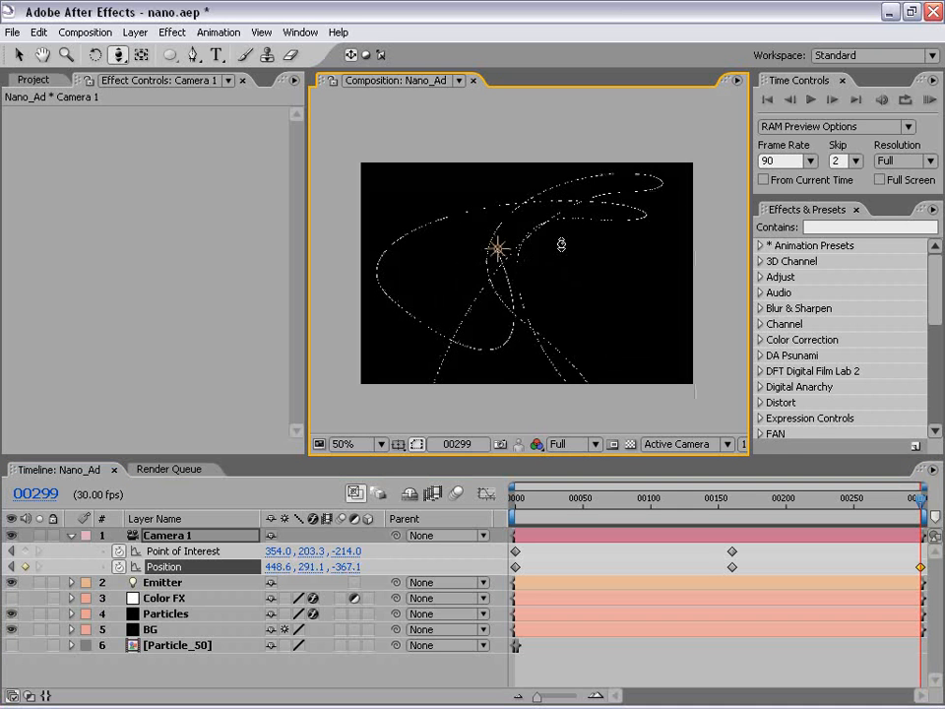
pyautogui.moveTo(551, 246); pyautogui.dragTo(550, 264)
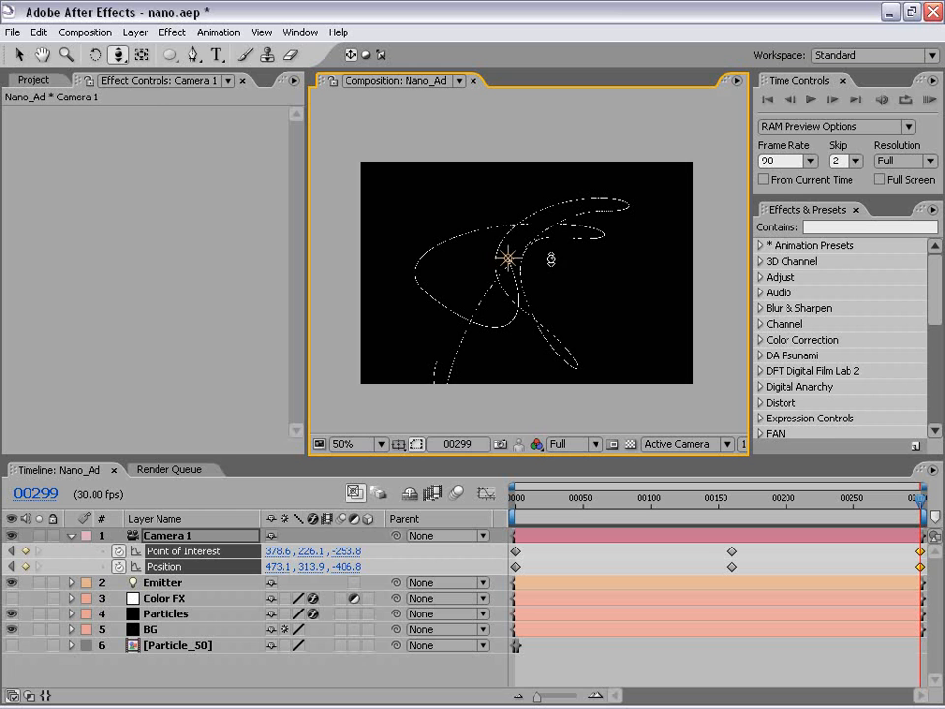
pyautogui.click(115, 60)
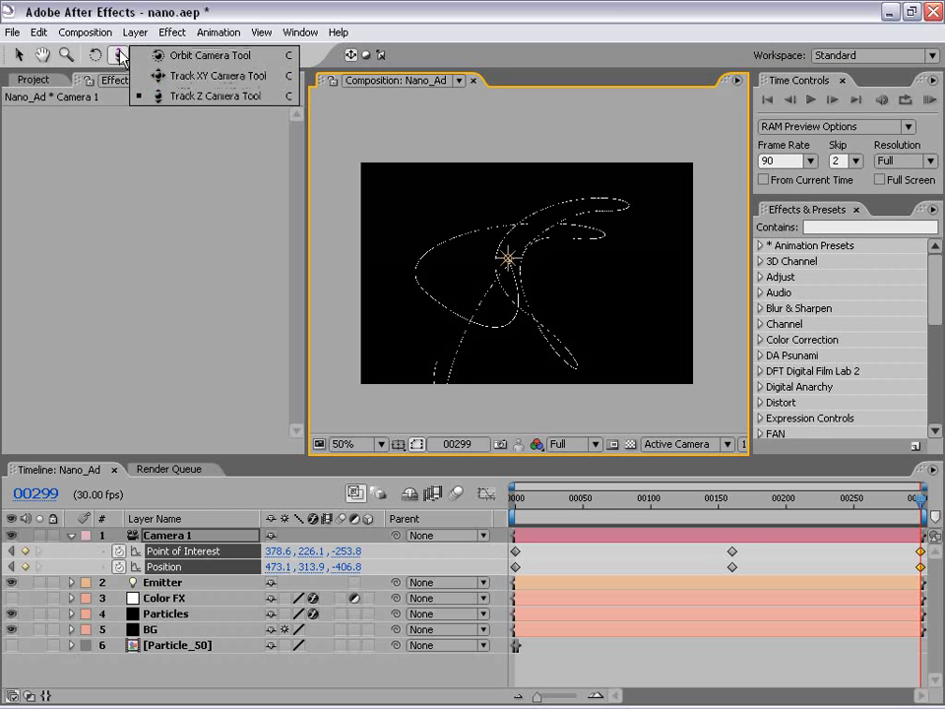
# Return to frame 0 and apply Easy Ease to all of Camera 1's Point of Interest and Position keyframes.
pyautogui.moveTo(585, 500); pyautogui.dragTo(516, 501)
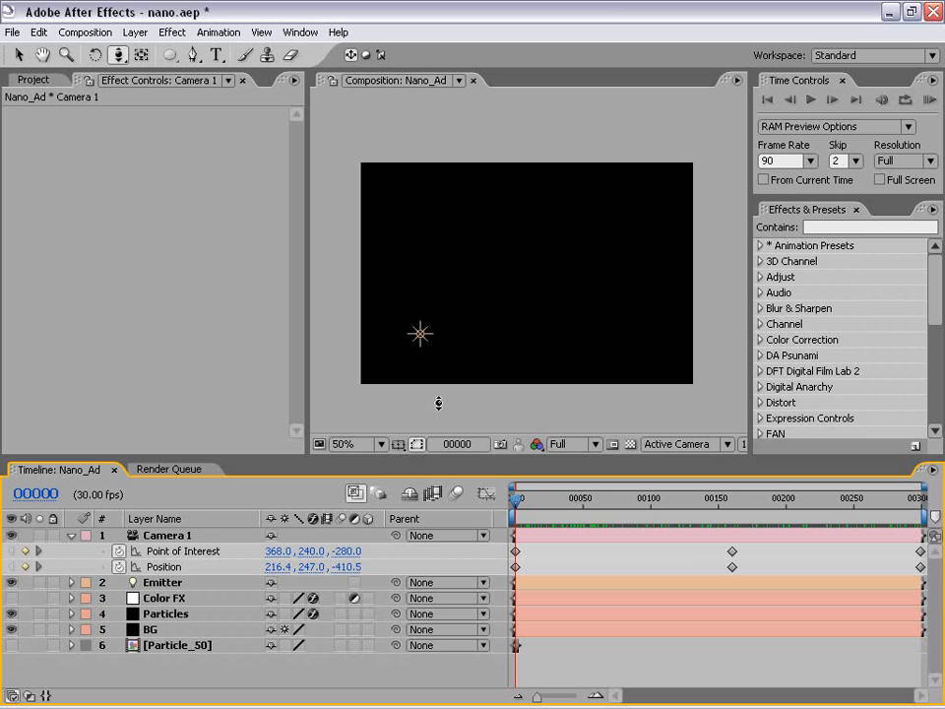
pyautogui.click(182, 552)
pyautogui.keyDown('shift'); pyautogui.click(169, 568); pyautogui.keyUp('shift')
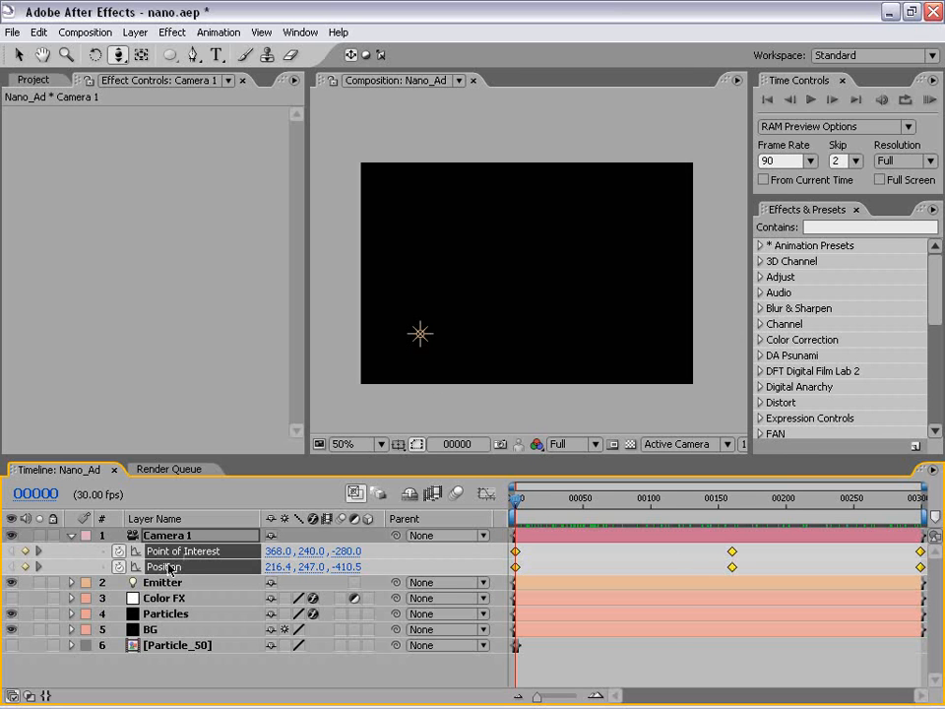
pyautogui.press('F9')
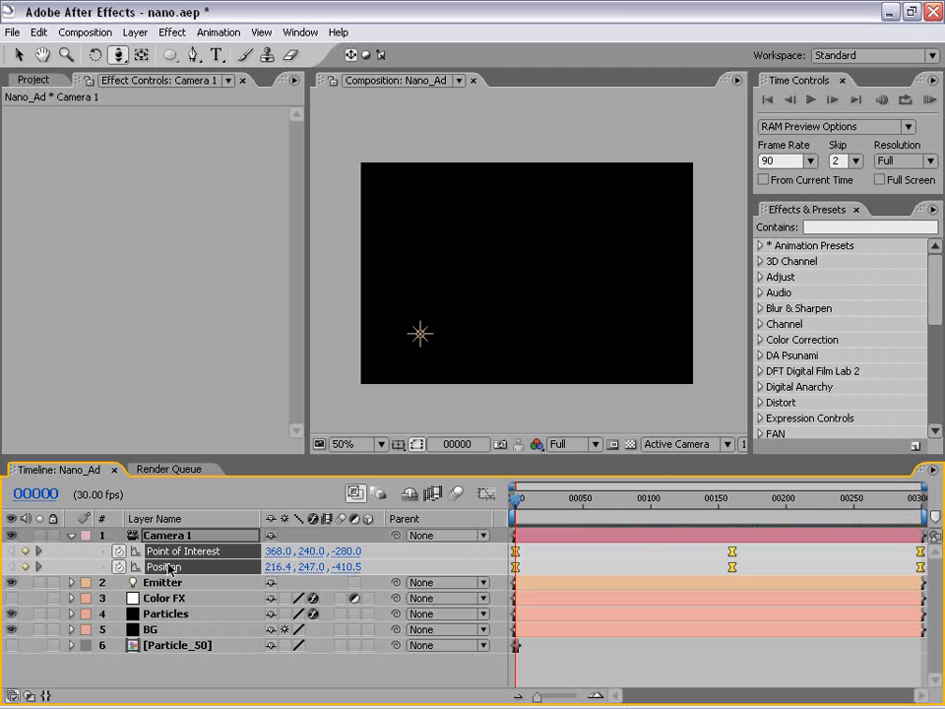
pyautogui.click(643, 549)
# Set Camera 1's middle Point of Interest and Position keyframes to rove across time.
pyautogui.moveTo(521, 502); pyautogui.dragTo(777, 502)
pyautogui.moveTo(694, 547); pyautogui.dragTo(732, 569)
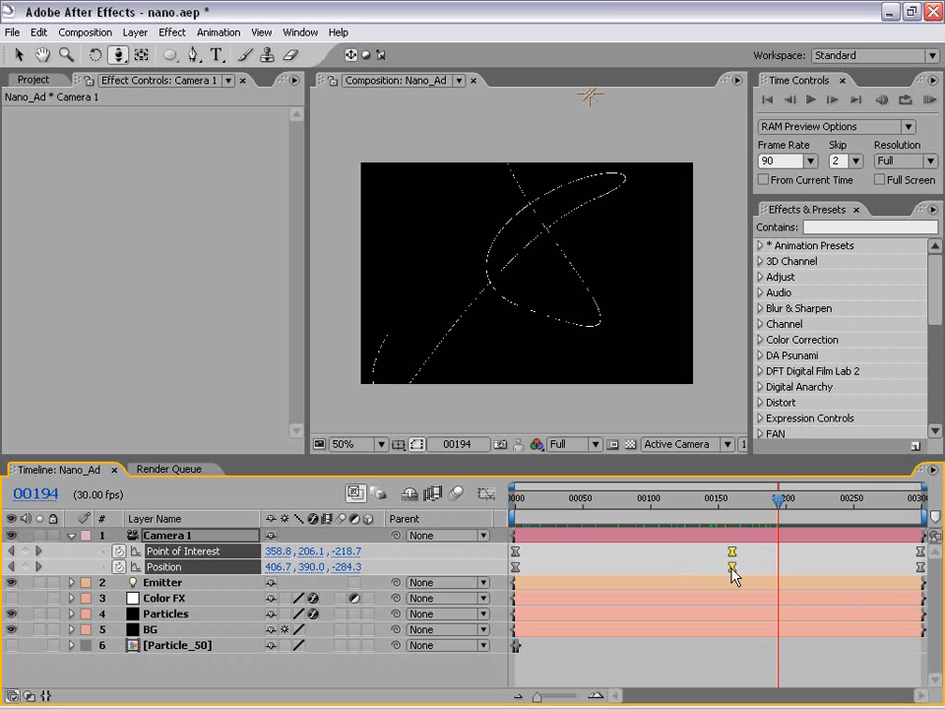
pyautogui.rightClick(734, 576)
pyautogui.click(771, 660)
pyautogui.click(676, 550)
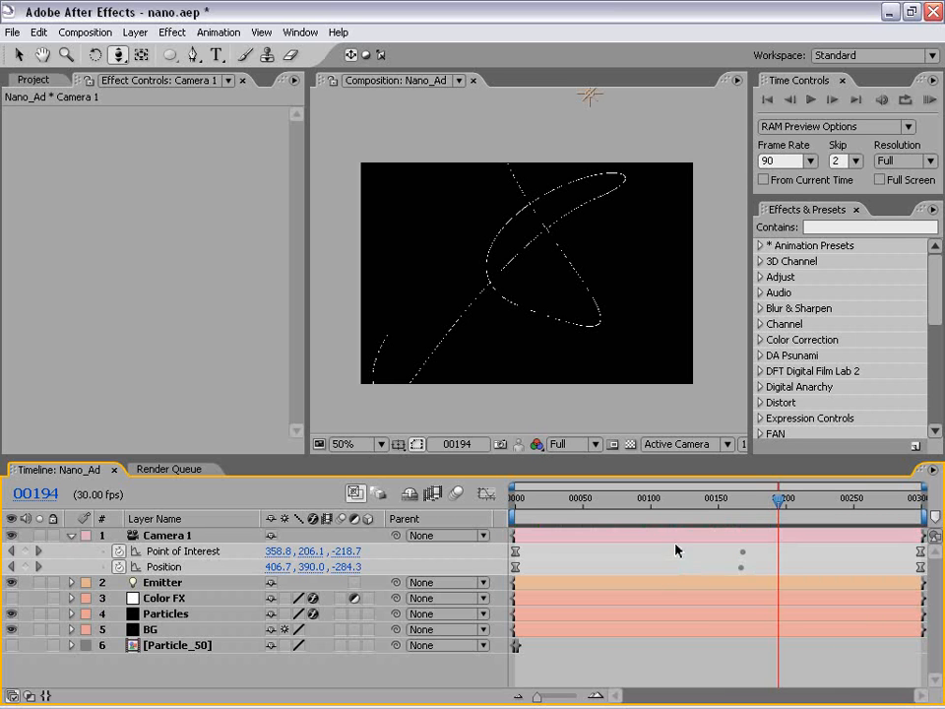
pyautogui.moveTo(721, 553); pyautogui.dragTo(753, 568)
pyautogui.click(753, 560)
# Preview the camera move from frame 0 and scrub to frame 140 to check it.
pyautogui.moveTo(739, 513); pyautogui.dragTo(547, 555)
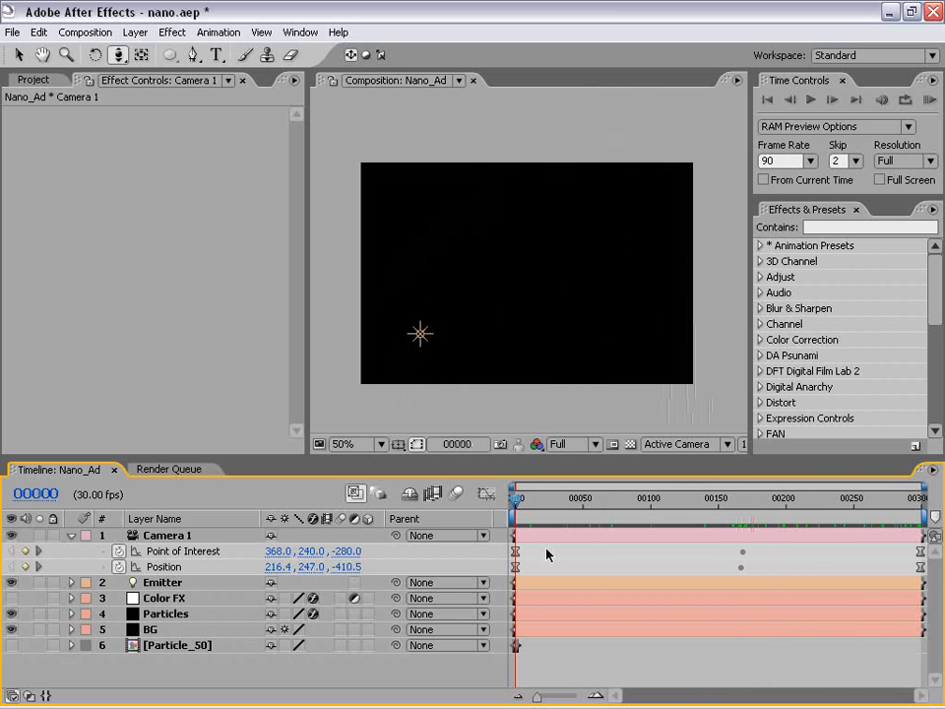
pyautogui.press('KP_0')
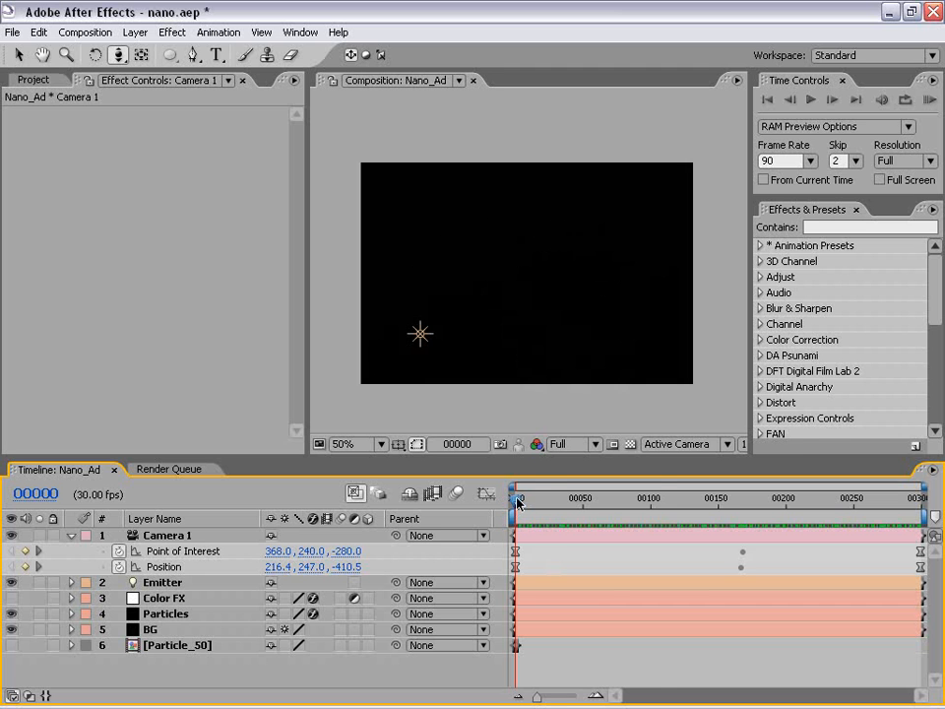
pyautogui.moveTo(518, 500); pyautogui.dragTo(705, 505)
# Set the Particles layer's Particular Render Mode to Full Render and select the Color FX layer.
pyautogui.click(537, 615)
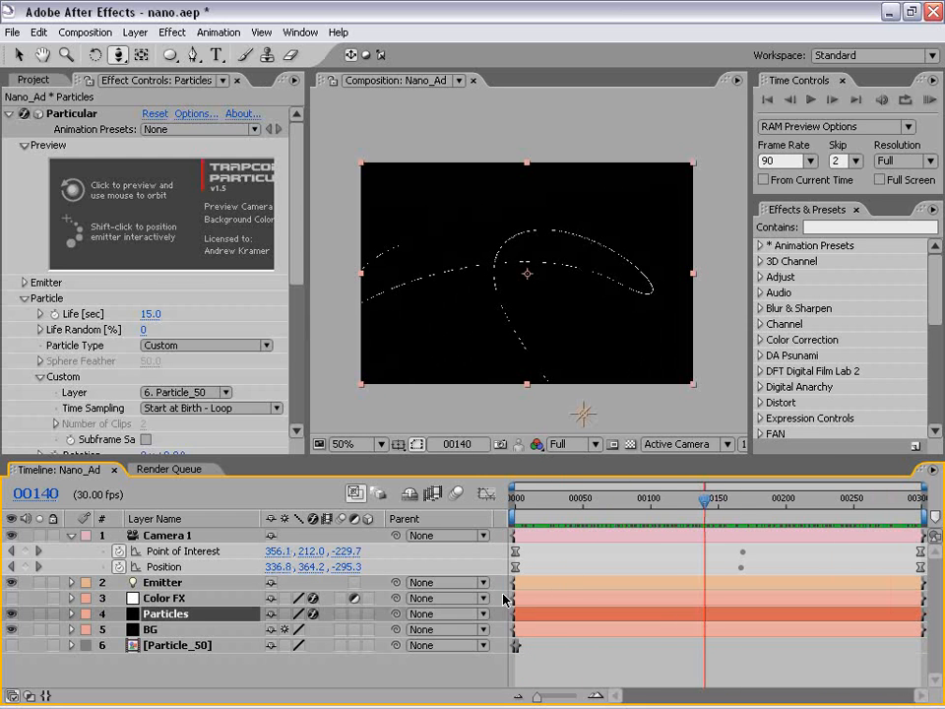
pyautogui.moveTo(305, 242); pyautogui.dragTo(311, 388)
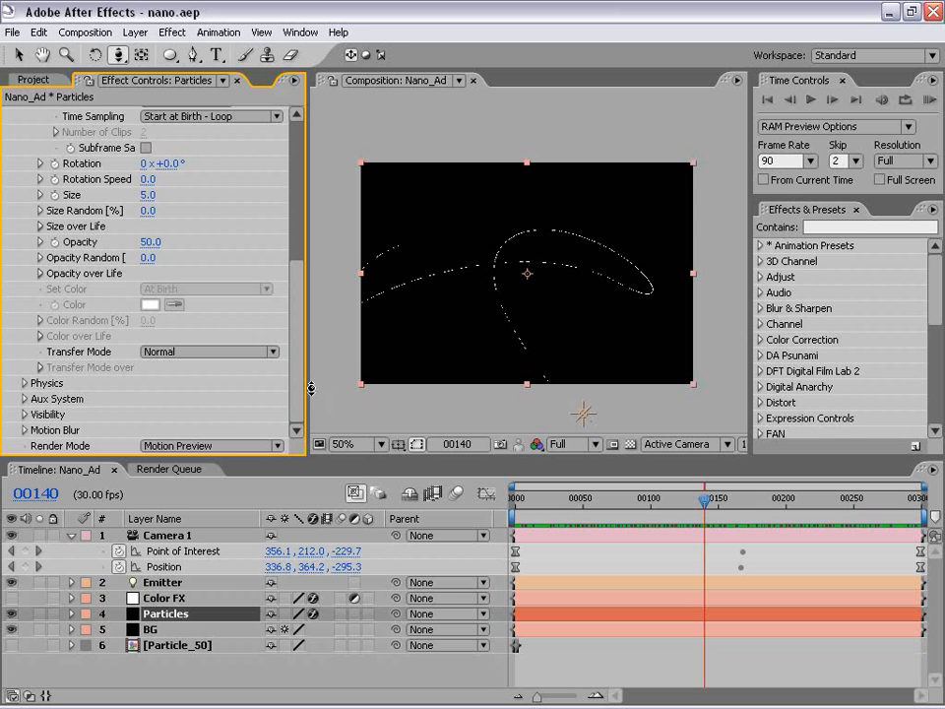
pyautogui.click(212, 444)
pyautogui.click(211, 449)
pyautogui.click(211, 446)
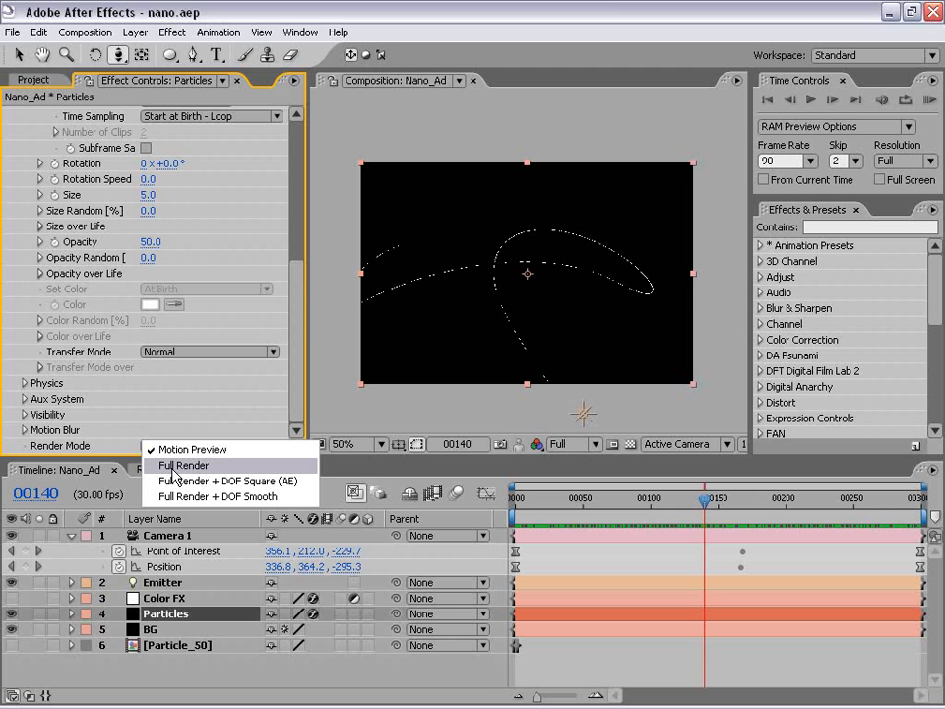
pyautogui.click(167, 475)
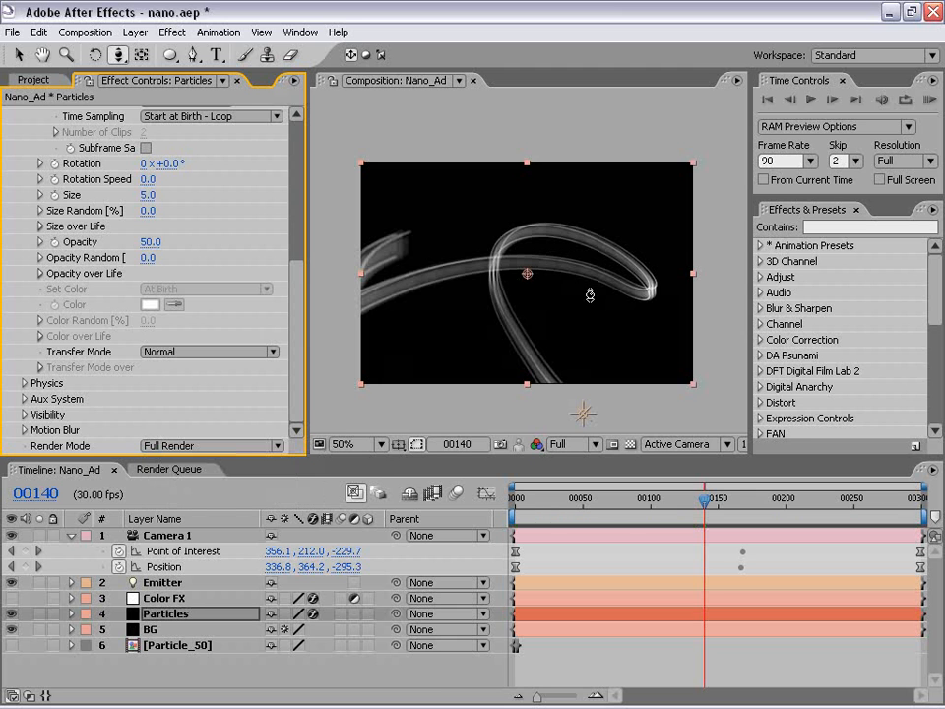
pyautogui.click(156, 598)
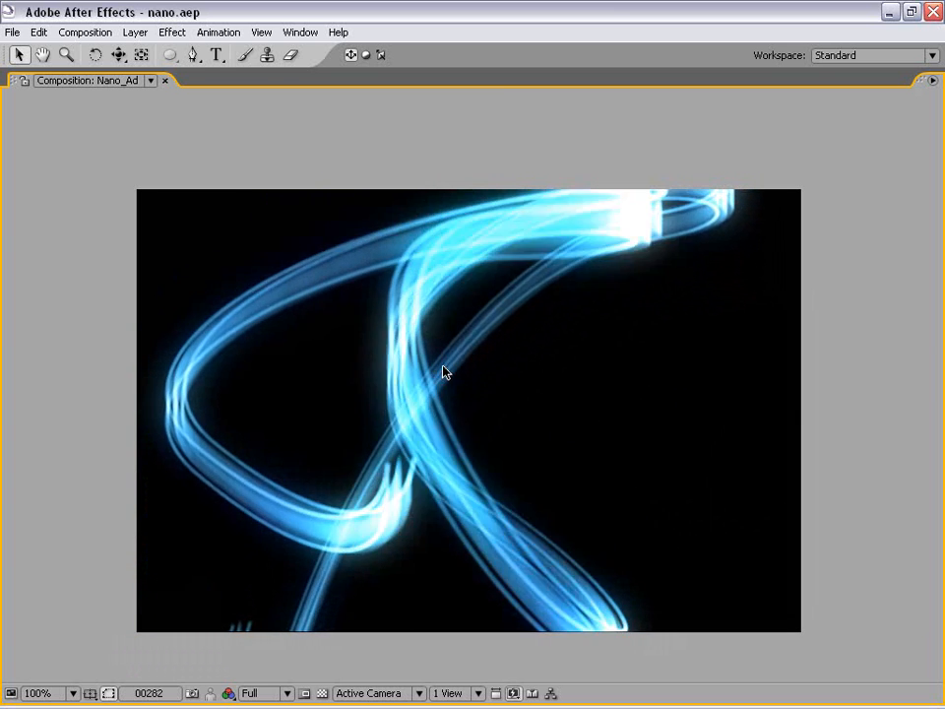
# Stop the enlarged playback, restore the full workspace layout and show the composition at 50%.
pyautogui.press('space')
pyautogui.press('`')
pyautogui.scroll(-1, 444, 340)
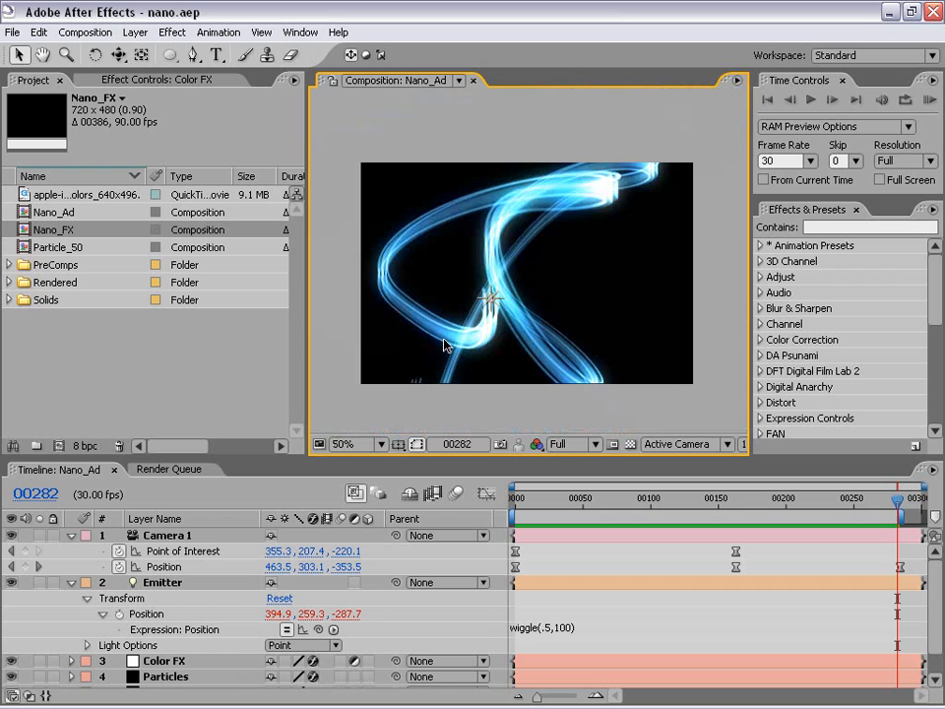
# Collapse the Emitter layer and set the Color FX layer's Glow Intensity to 0.7.
pyautogui.click(70, 583)
pyautogui.click(157, 598)
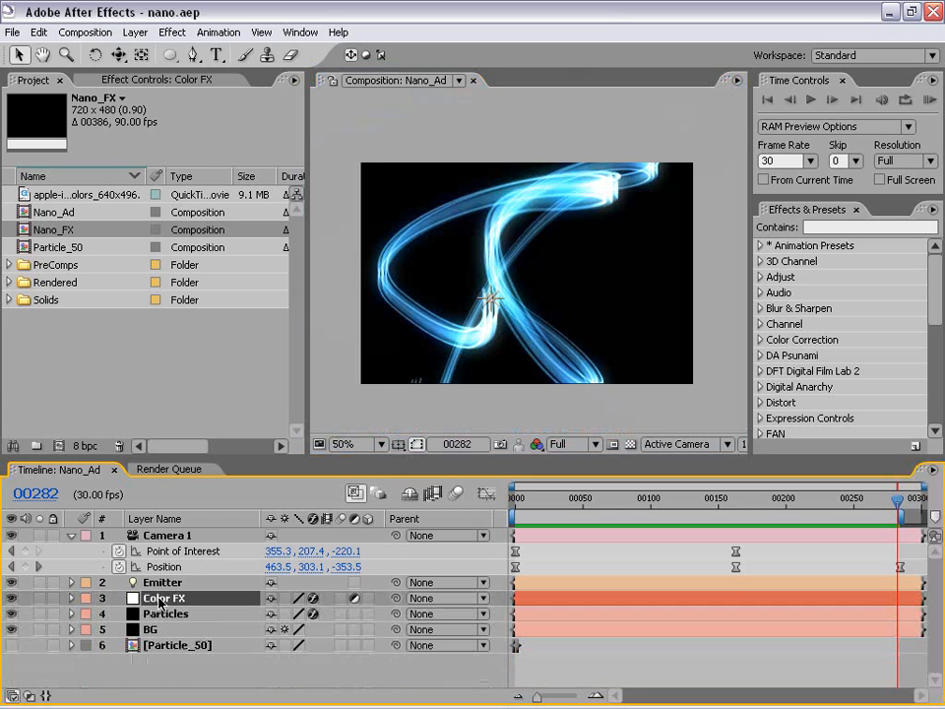
pyautogui.click(120, 82)
pyautogui.click(148, 207)
pyautogui.write('0.68')
pyautogui.press('Return')
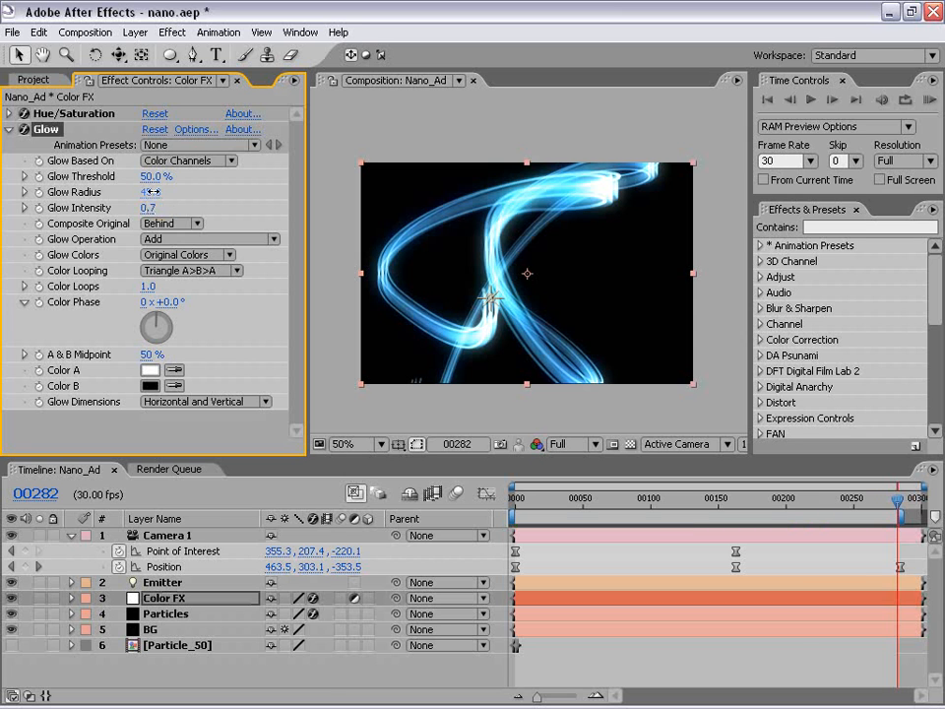
# Set the Color FX layer's Glow Radius to 108, check the softer glow in an enlarged view and collapse the Glow settings.
pyautogui.moveTo(155, 192); pyautogui.dragTo(219, 180)
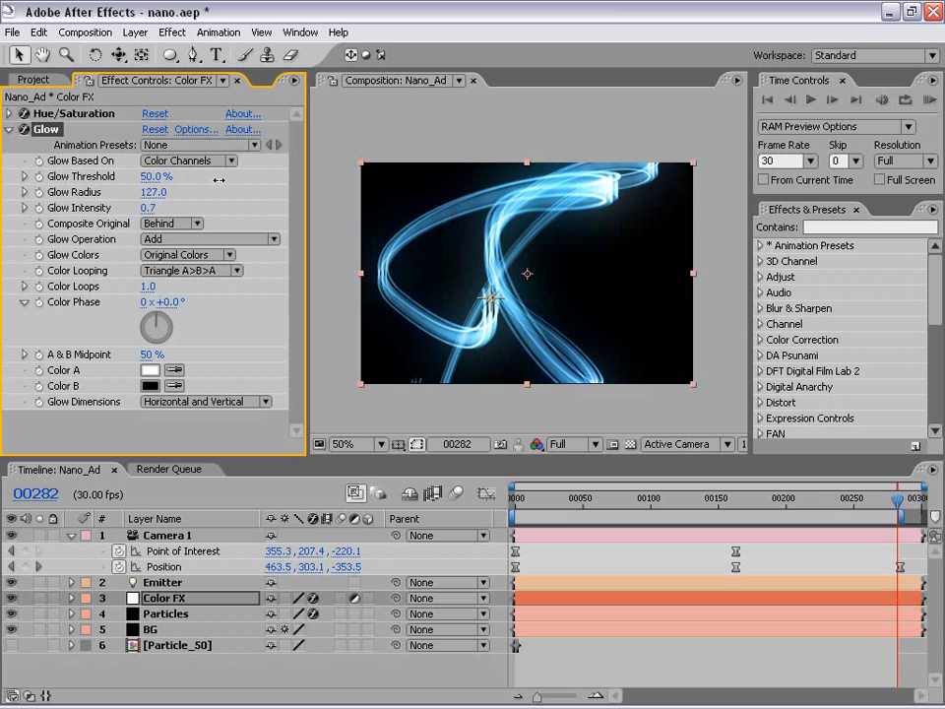
pyautogui.click(152, 192)
pyautogui.write('10')
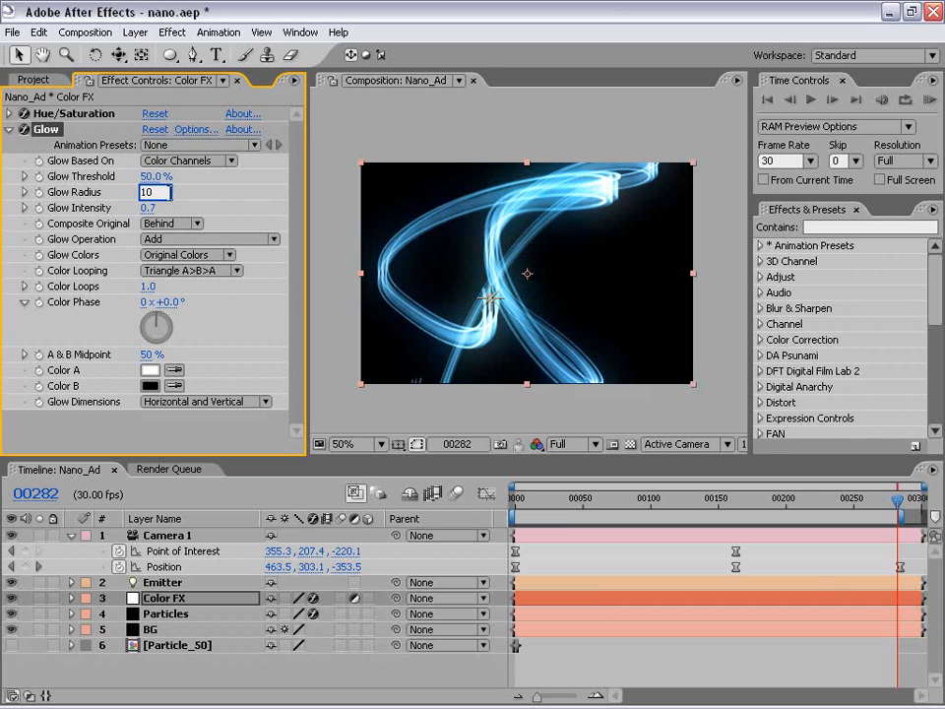
pyautogui.write('8')
pyautogui.press('Return')
pyautogui.click(564, 390)
pyautogui.press('`')
pyautogui.press('`')
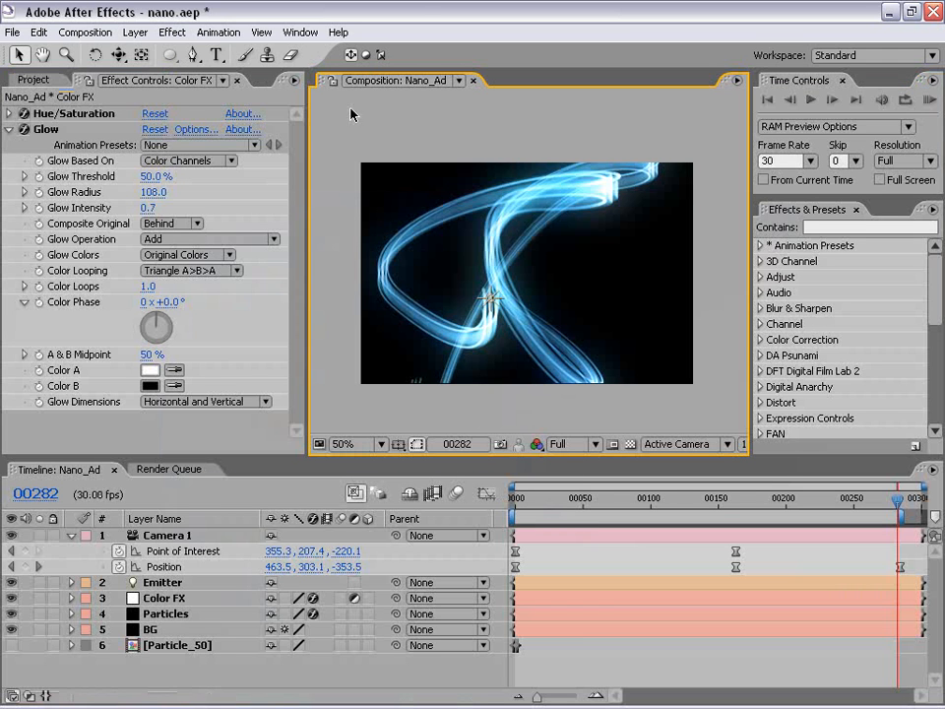
pyautogui.click(11, 129)
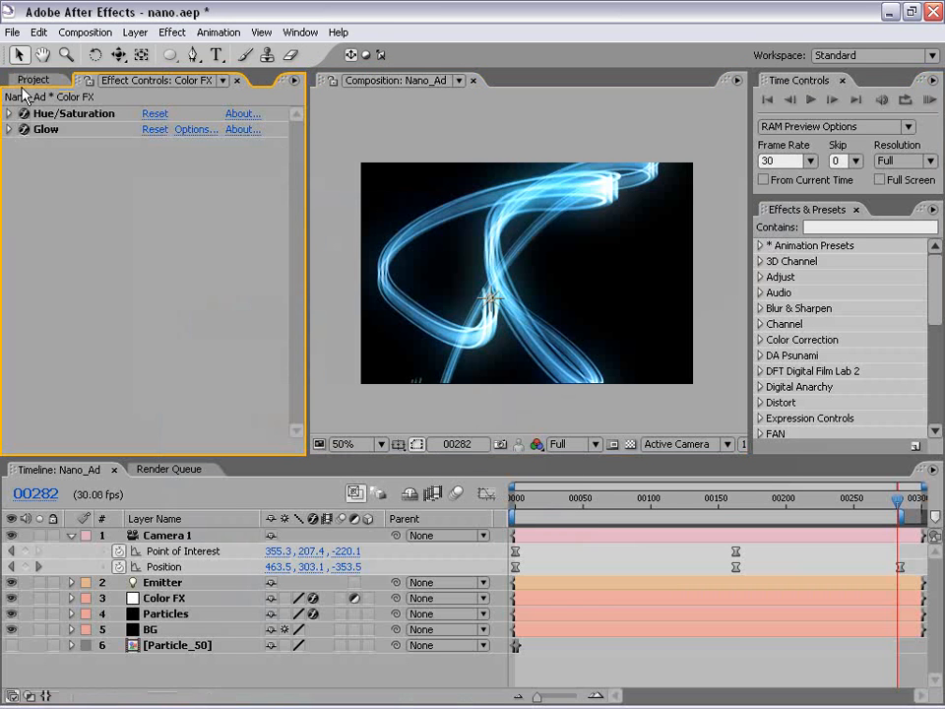
# Expand Particular's Emitter settings on the Particles layer and collapse its Particle settings.
pyautogui.click(165, 613)
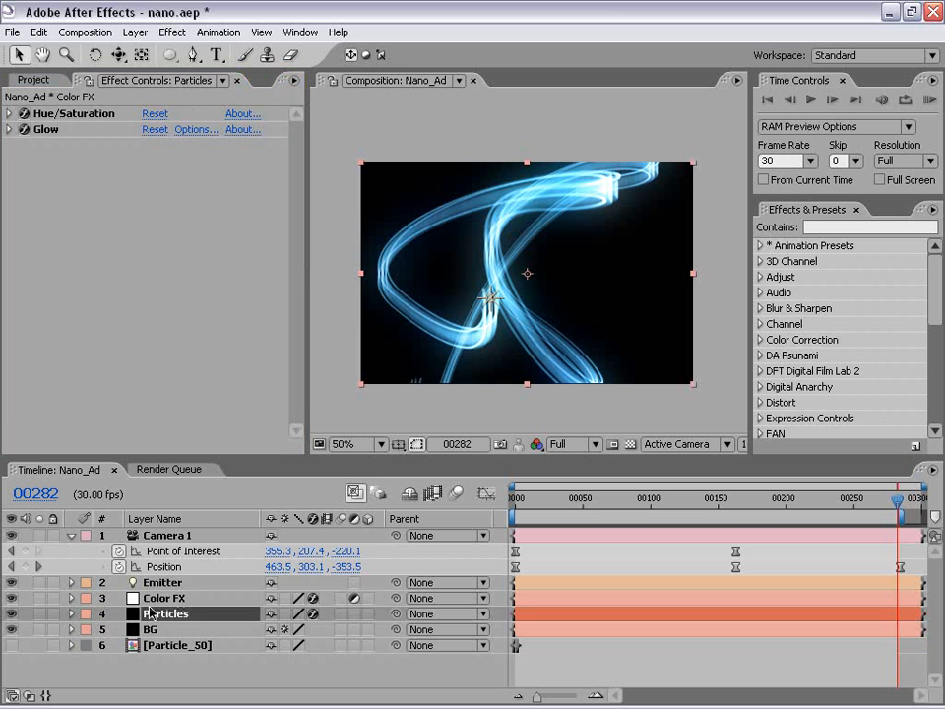
pyautogui.moveTo(294, 181); pyautogui.dragTo(299, 252)
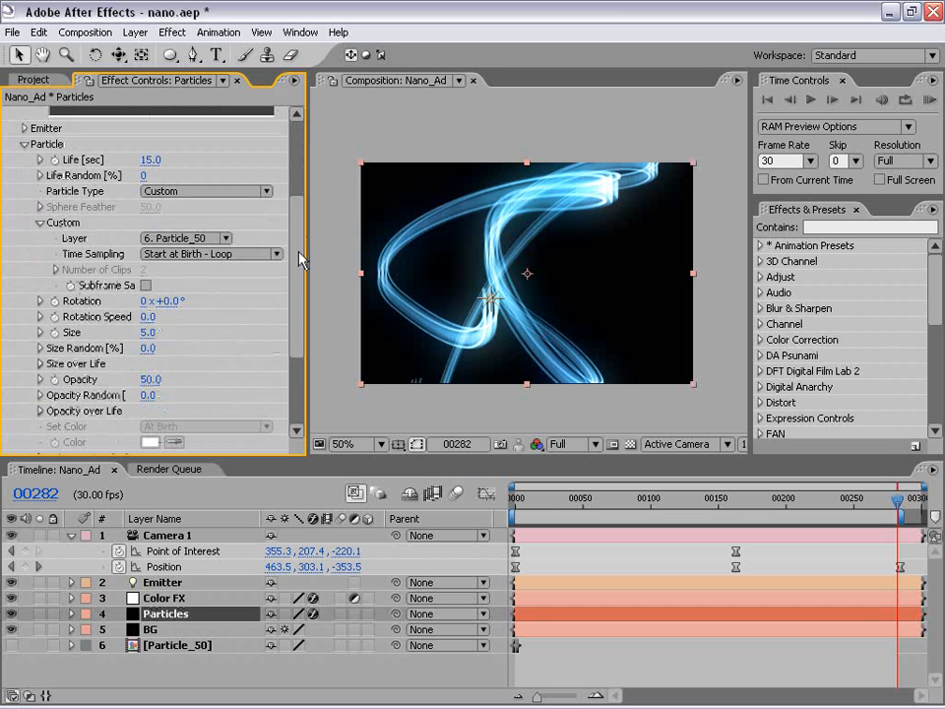
pyautogui.click(23, 128)
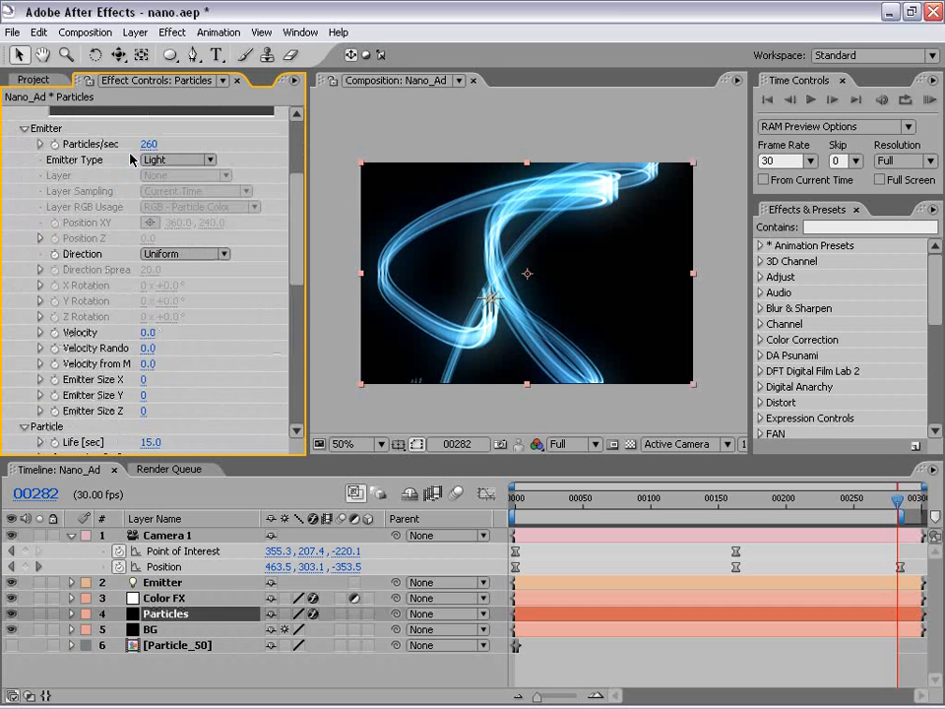
pyautogui.click(24, 428)
pyautogui.moveTo(297, 232)
pyautogui.mouseDown()
pyautogui.moveTo(298, 252)
pyautogui.moveTo(297, 220)
pyautogui.mouseUp()
# Change the Emitter light's Position expression to wiggle(2,100).
pyautogui.click(153, 589)
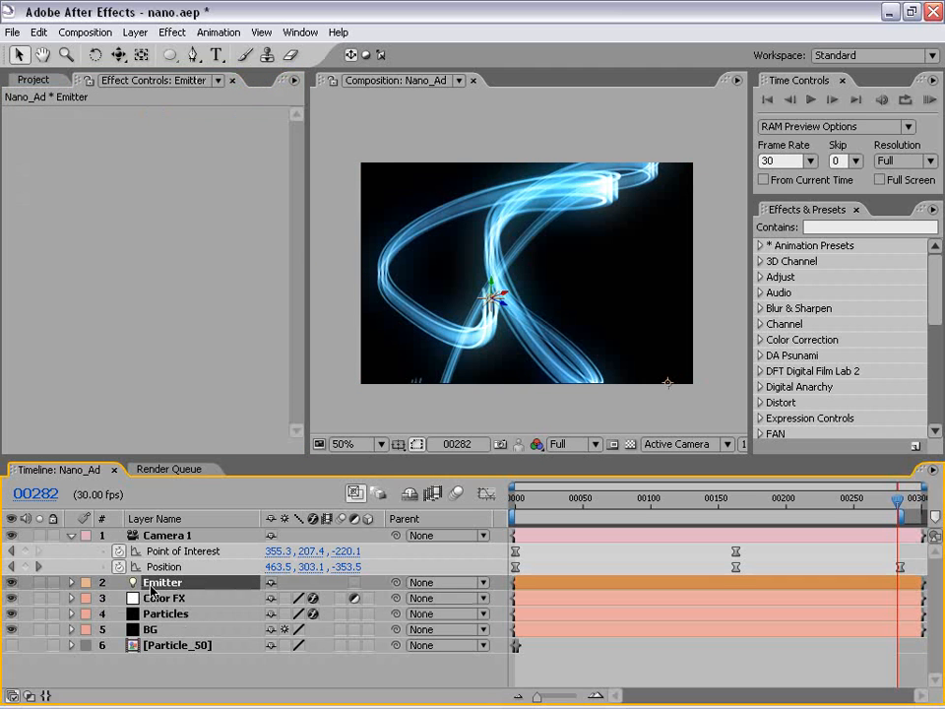
pyautogui.press('p')
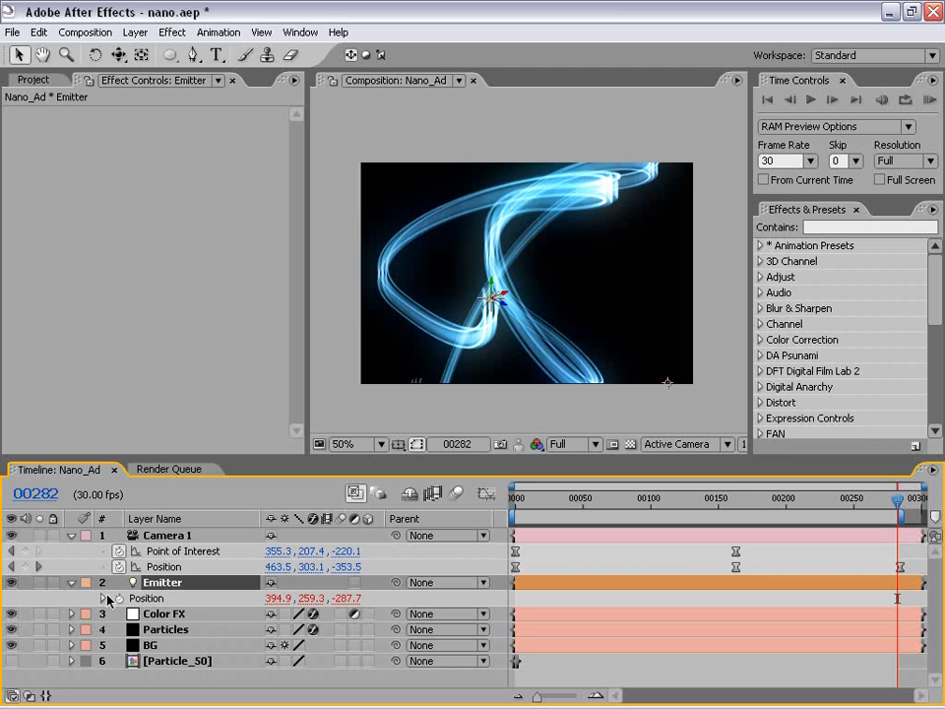
pyautogui.click(103, 599)
pyautogui.click(551, 612)
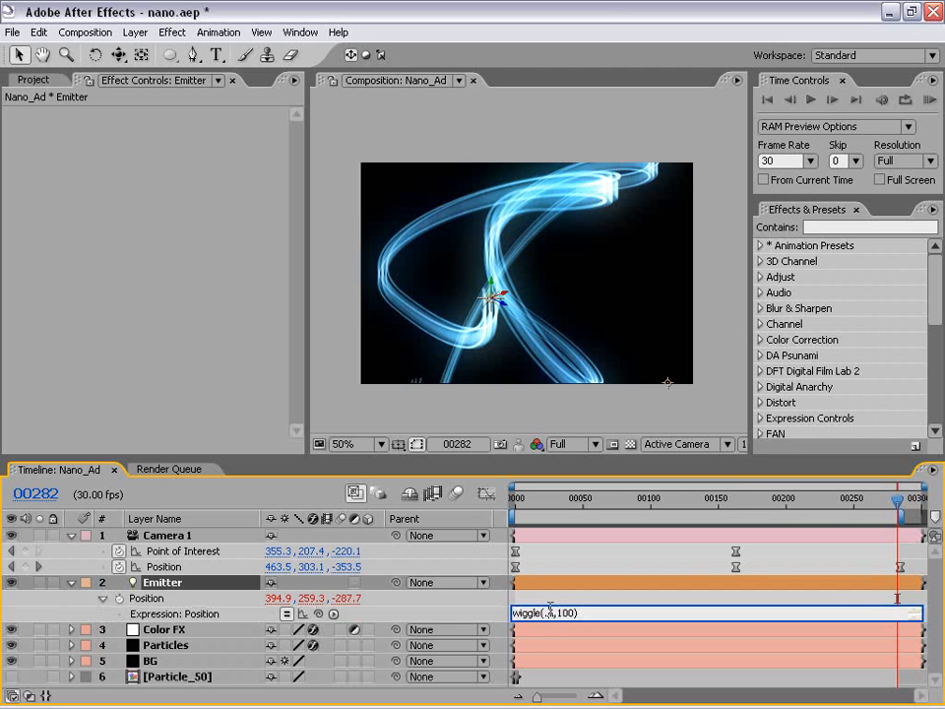
pyautogui.doubleClick(552, 612)
pyautogui.write('2')
pyautogui.moveTo(591, 613); pyautogui.dragTo(520, 595)
pyautogui.click(557, 583)
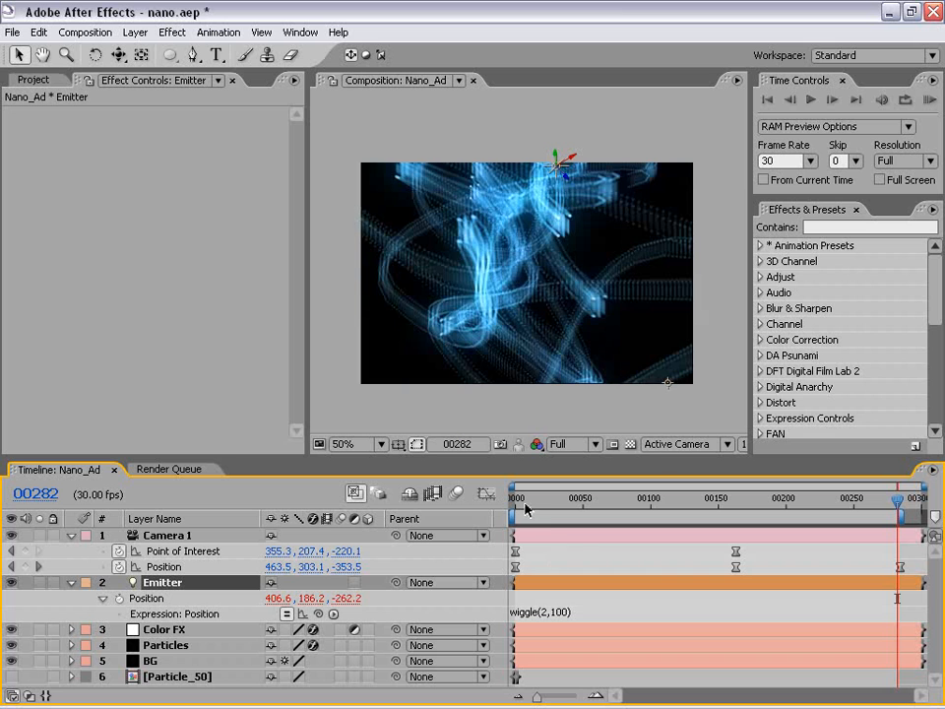
# Go to frame 111 and inspect the gaps between particles in the streaks at 100%.
pyautogui.moveTo(564, 503); pyautogui.dragTo(666, 504)
pyautogui.scroll(2, 559, 377)
pyautogui.press('h')
pyautogui.moveTo(560, 267); pyautogui.dragTo(498, 308)
pyautogui.press('v')
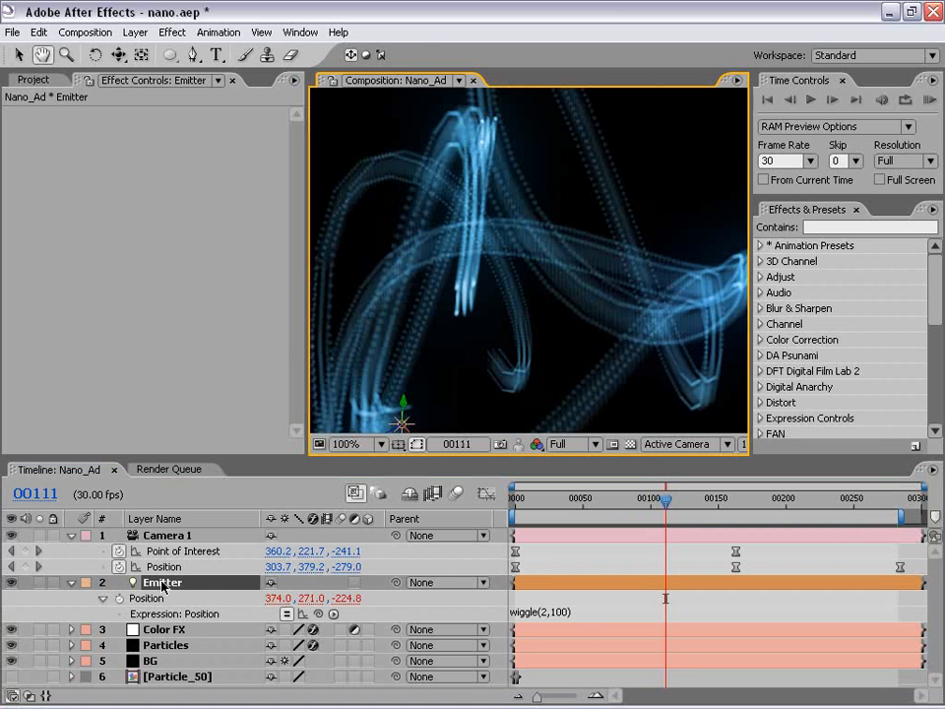
pyautogui.click(587, 571)
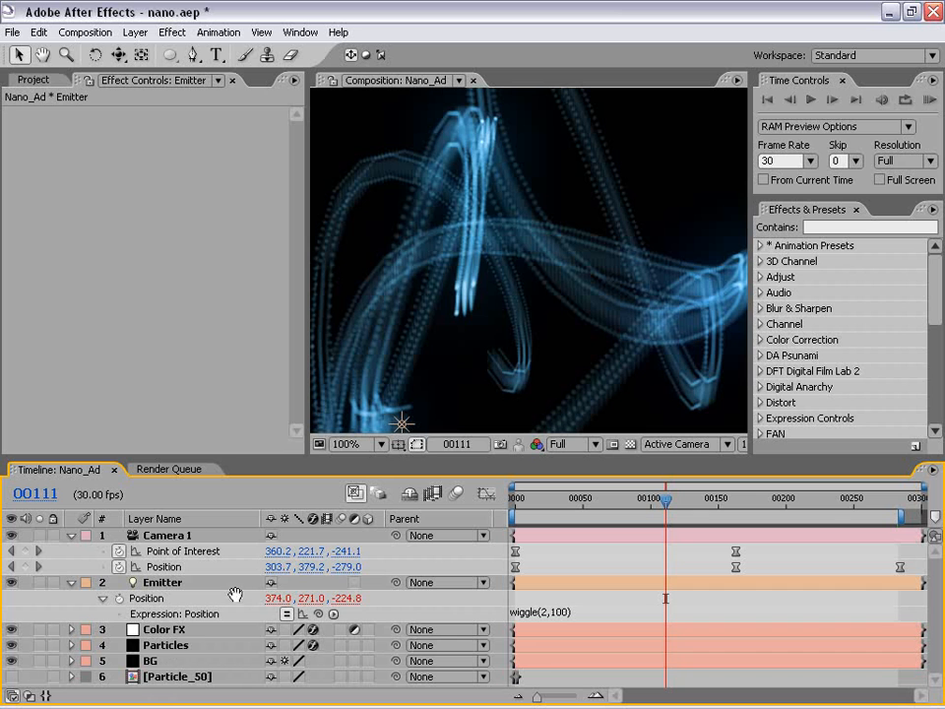
# Set Particular's Particles/sec on the Particles layer to 2000.
pyautogui.click(148, 645)
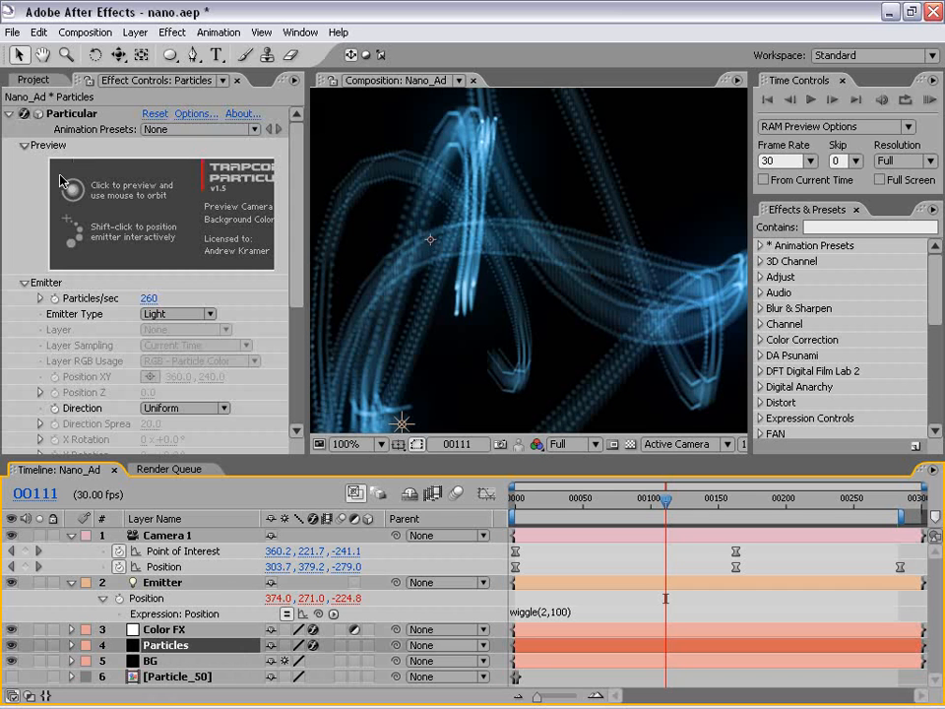
pyautogui.click(148, 297)
pyautogui.write('2')
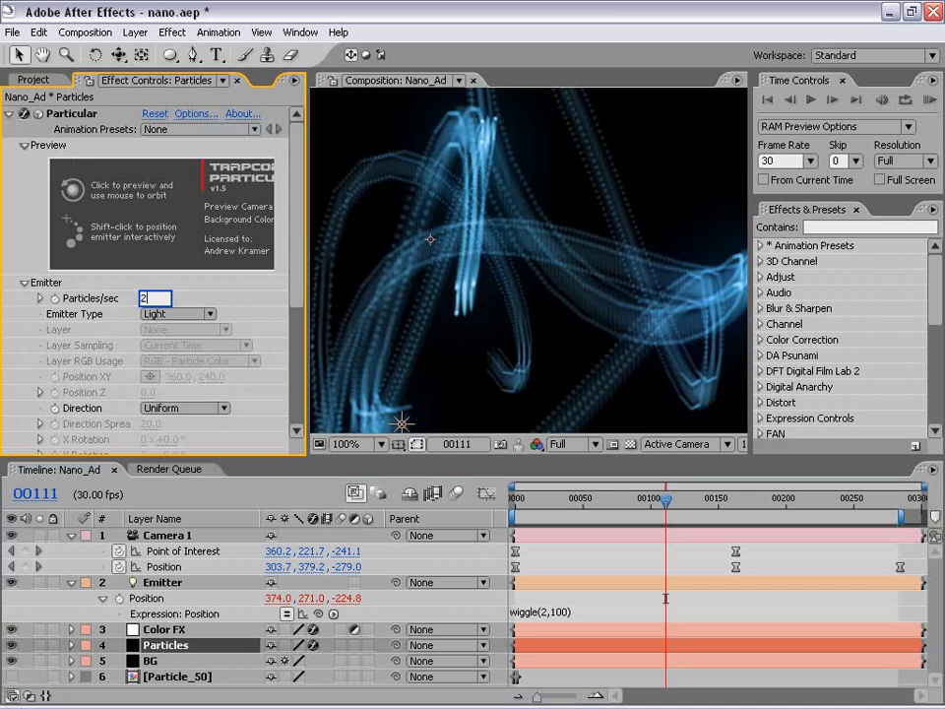
pyautogui.write('000')
pyautogui.press('Return')
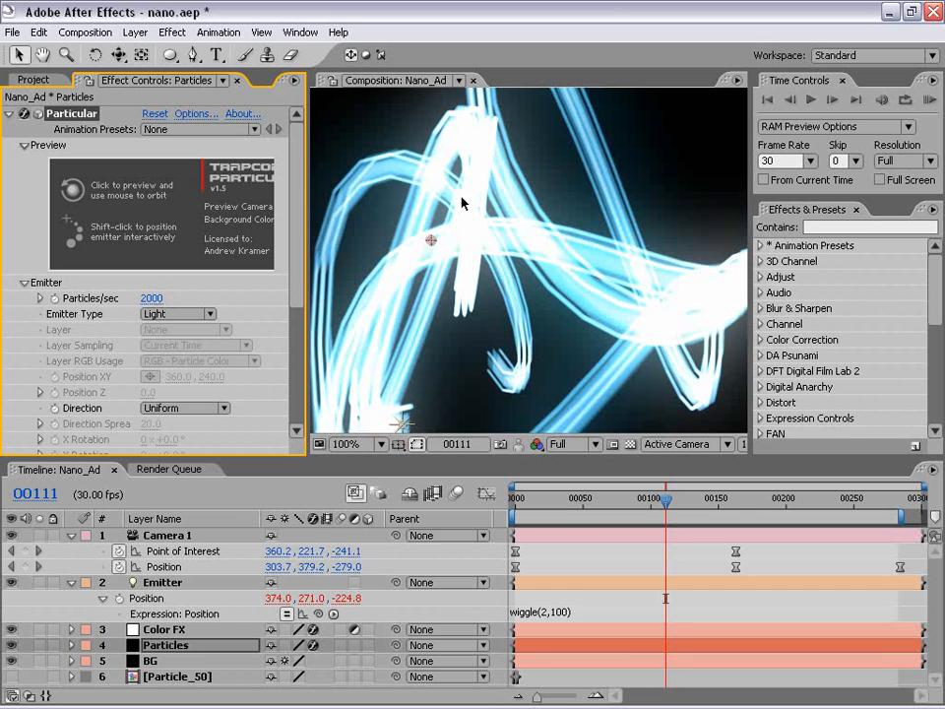
# Expand Particular's Particle settings on the Particles layer and set the particle Opacity to 20.
pyautogui.moveTo(298, 241); pyautogui.dragTo(306, 379)
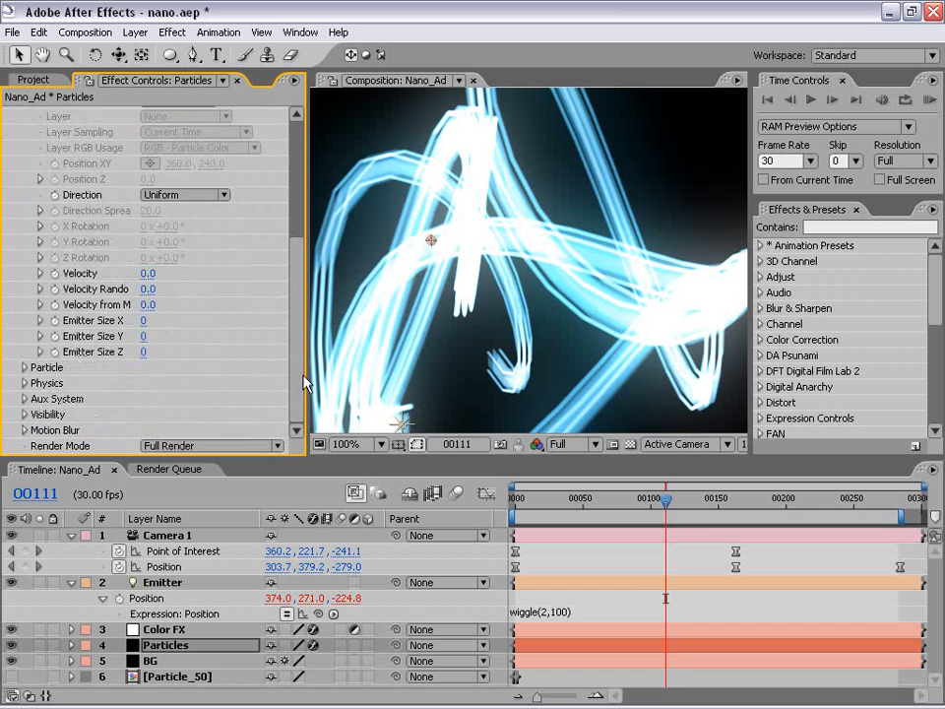
pyautogui.click(23, 367)
pyautogui.click(150, 348)
pyautogui.write('20')
pyautogui.press('Return')
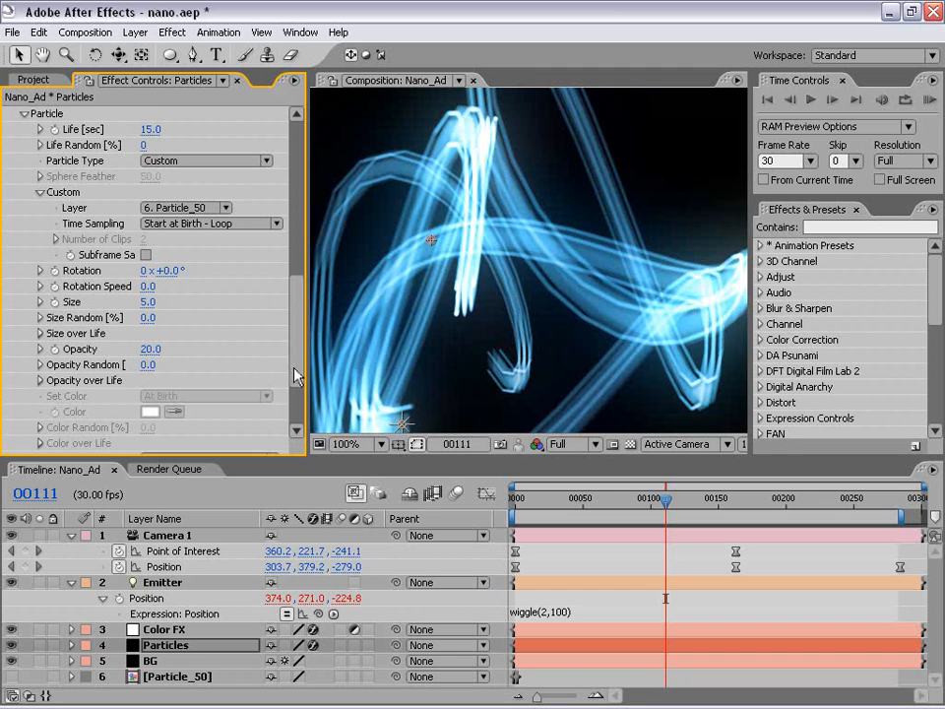
# Set Particular's particle Opacity to 15.
pyautogui.scroll(10, 282, 246)
pyautogui.scroll(-8, 283, 246)
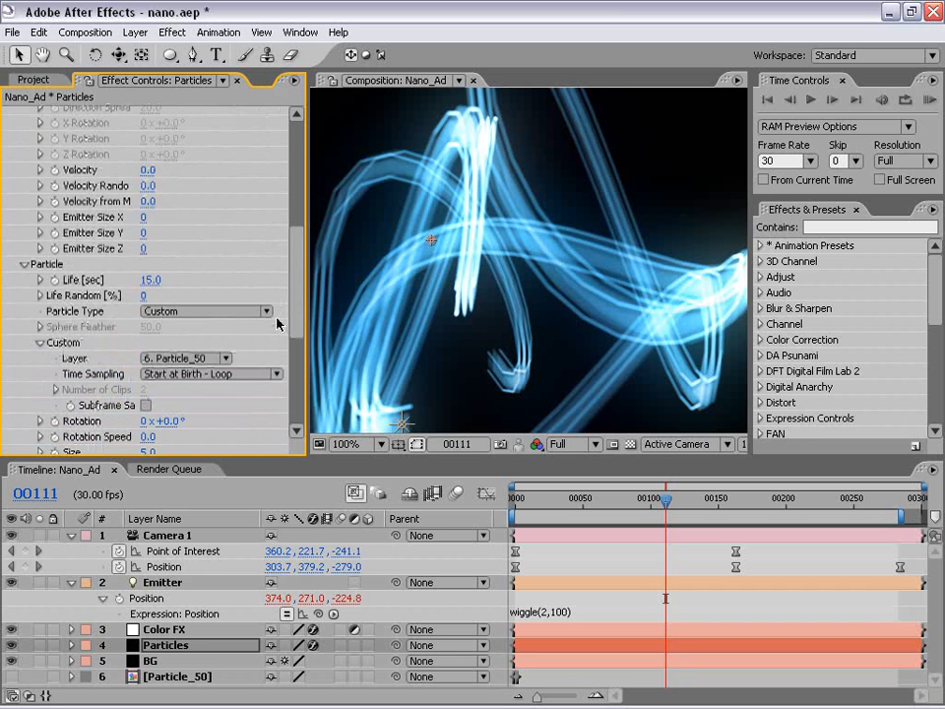
pyautogui.scroll(-3, 294, 325)
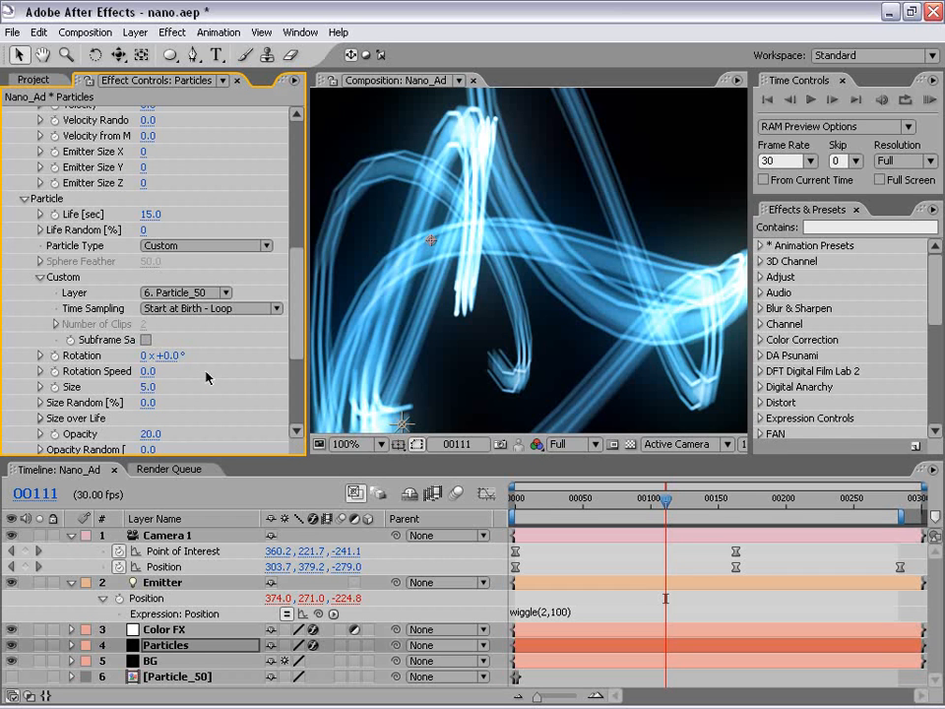
pyautogui.click(150, 434)
pyautogui.write('15')
pyautogui.press('Return')
pyautogui.scroll(-2, 459, 296)
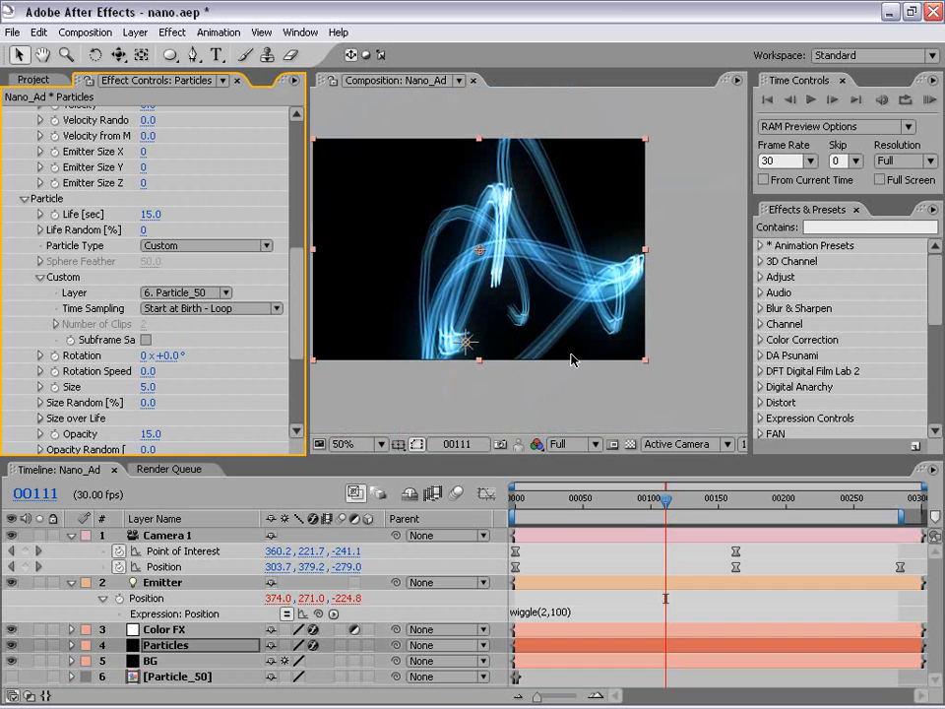
# Examine the streaks at frames 53 and 136, inspecting frame 136 at 100% magnification.
pyautogui.moveTo(665, 500); pyautogui.dragTo(588, 512)
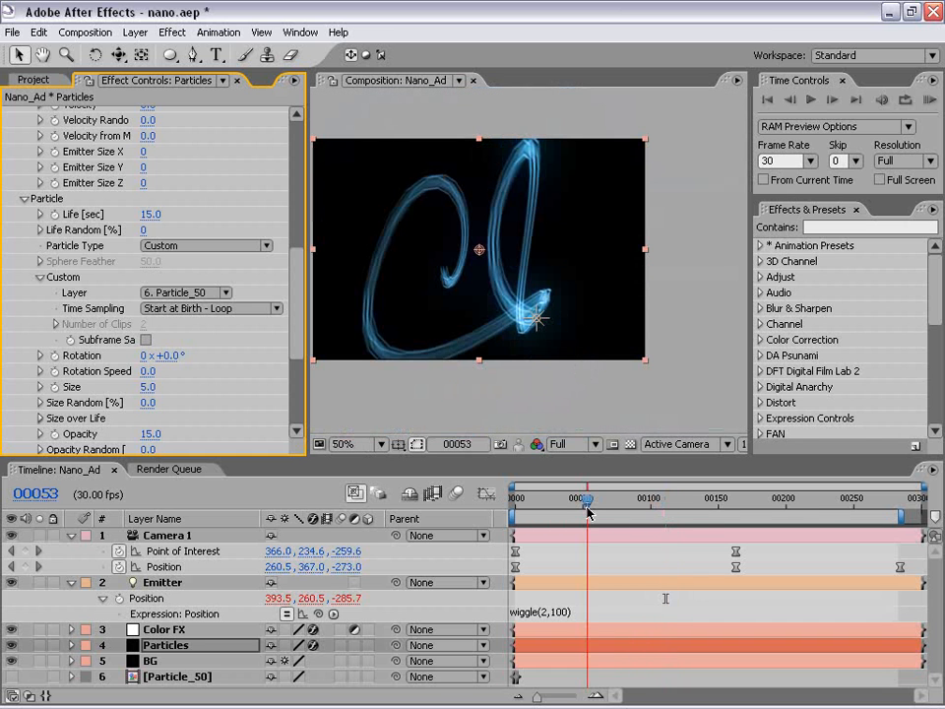
pyautogui.click(700, 514)
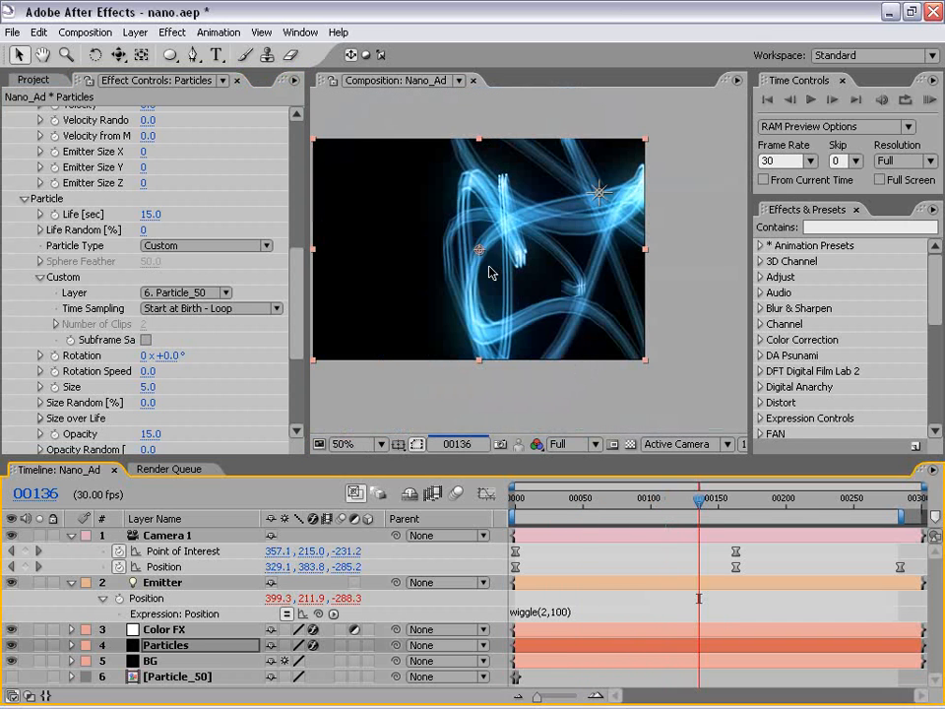
pyautogui.scroll(2, 479, 253)
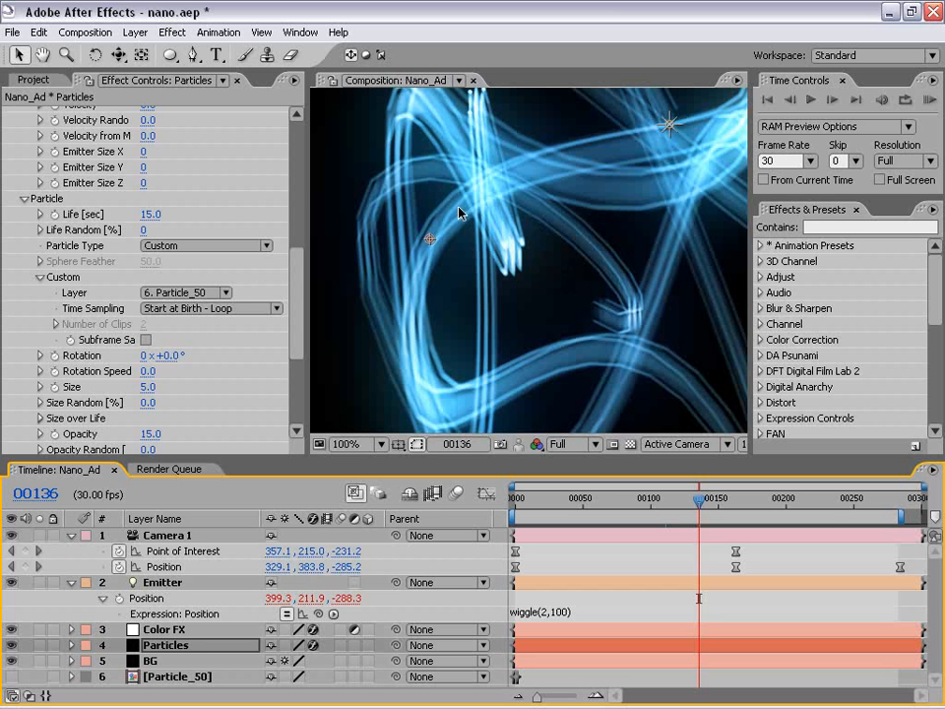
pyautogui.press('space')
pyautogui.moveTo(453, 154); pyautogui.dragTo(484, 239)
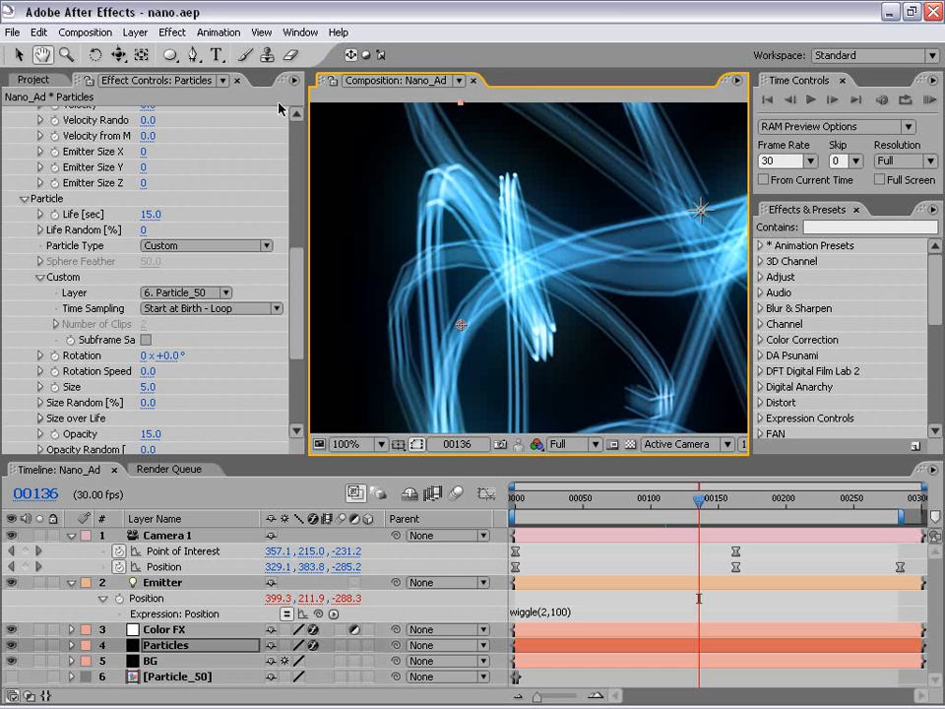
# Set the Nano_Ad composition's frame rate to 90 frames per second.
pyautogui.scroll(-2, 490, 197)
pyautogui.click(85, 32)
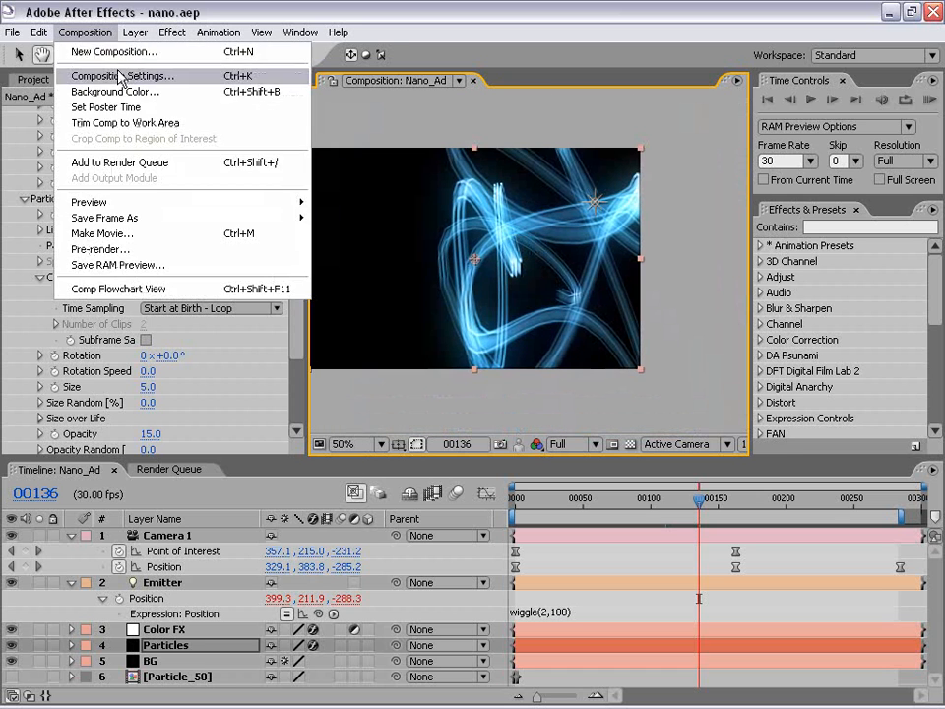
pyautogui.click(108, 74)
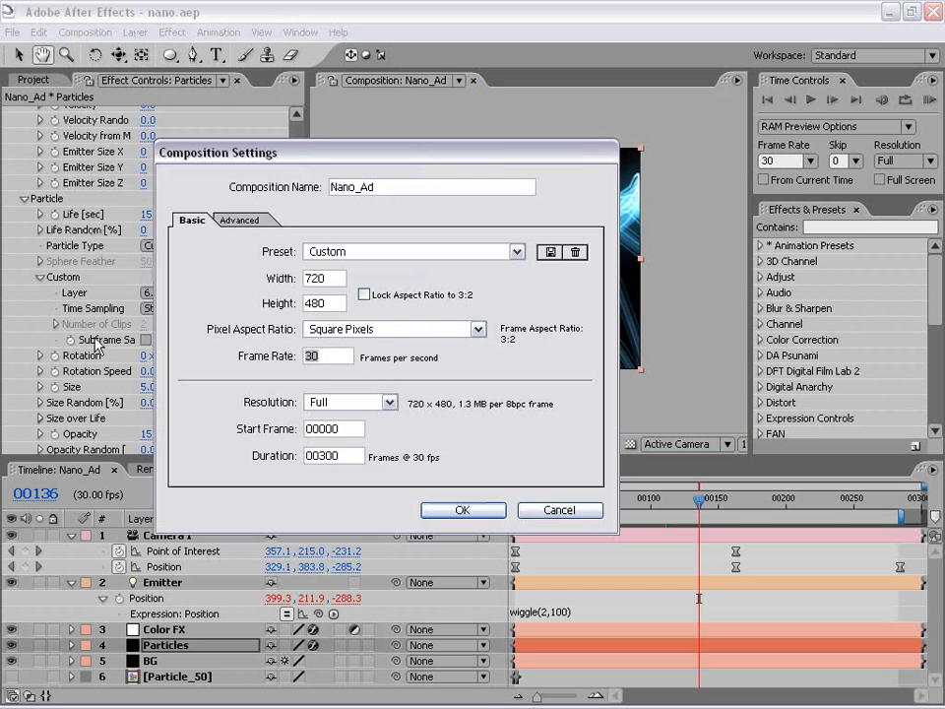
pyautogui.write('9')
pyautogui.click(492, 511)
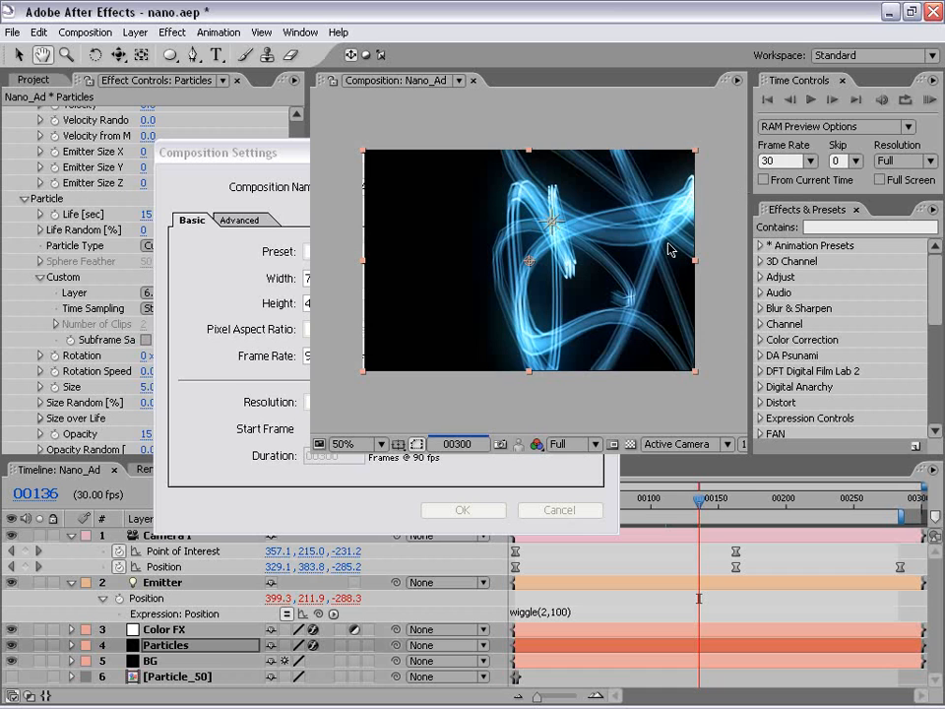
# Set the RAM preview options to a frame rate of 90 with a skip of 2 and run a RAM preview.
pyautogui.click(774, 160)
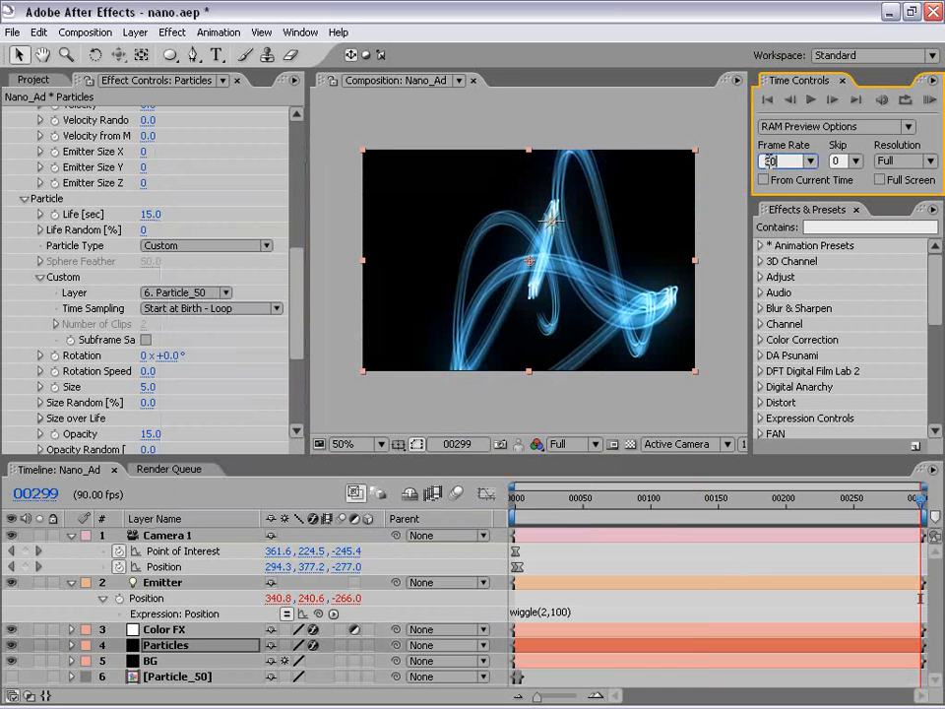
pyautogui.write('90')
pyautogui.press('Tab')
pyautogui.write('2')
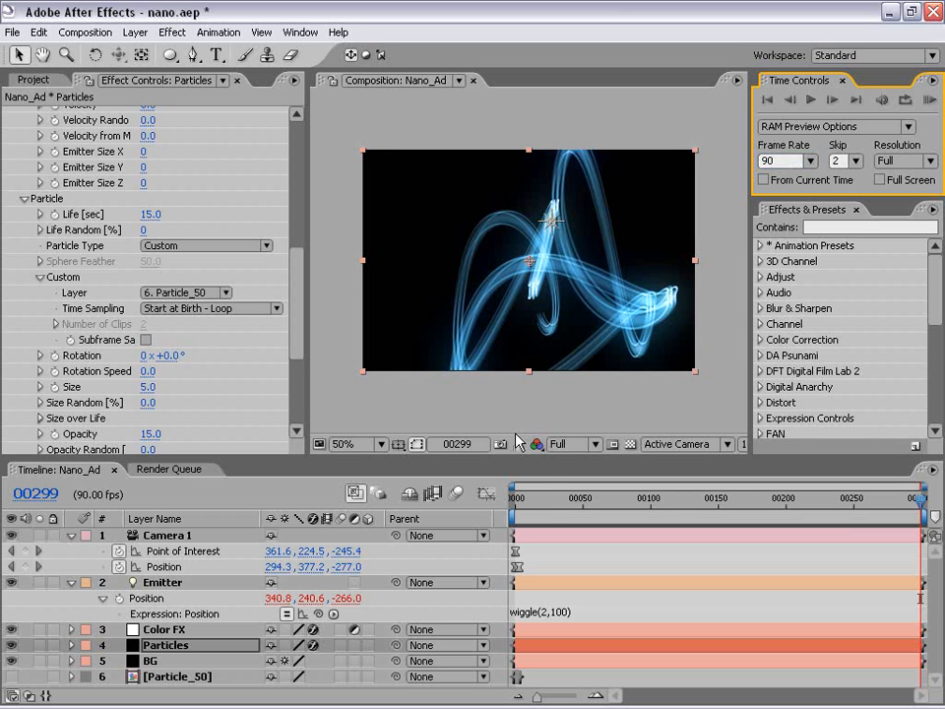
pyautogui.press('KP_0')
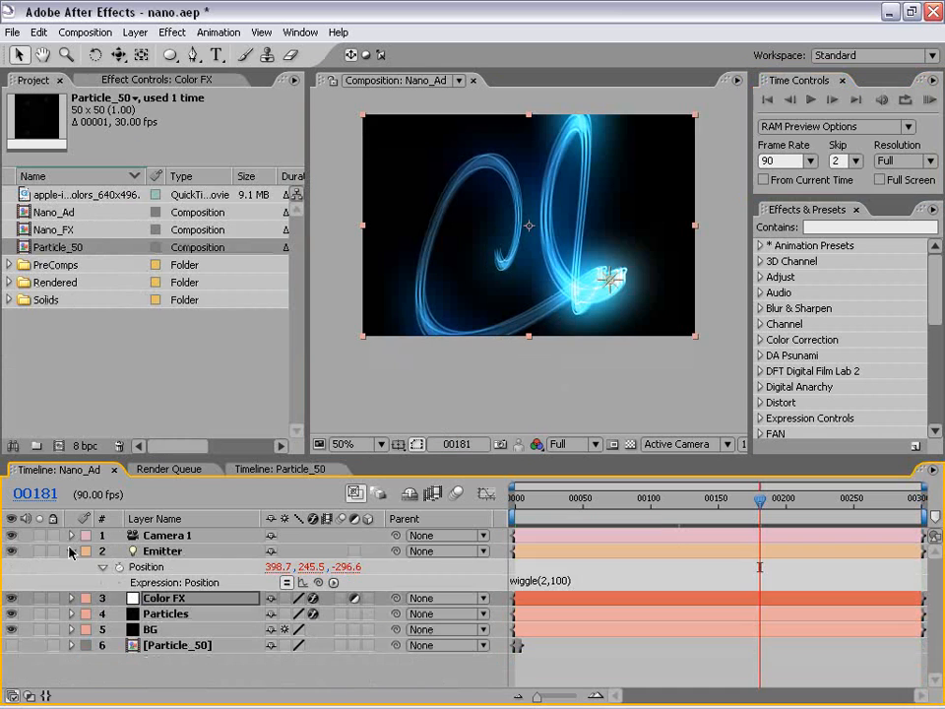
# Show the Color FX layer's effects, expand Hue/Saturation and lower its Colorize Hue to recolour the streaks.
pyautogui.click(70, 549)
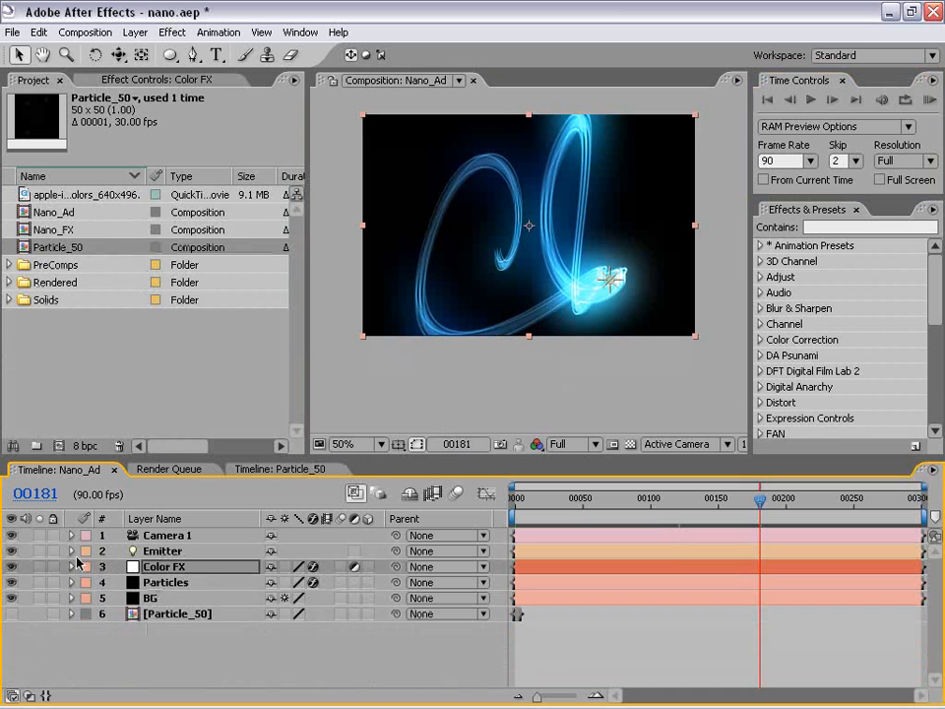
pyautogui.click(138, 80)
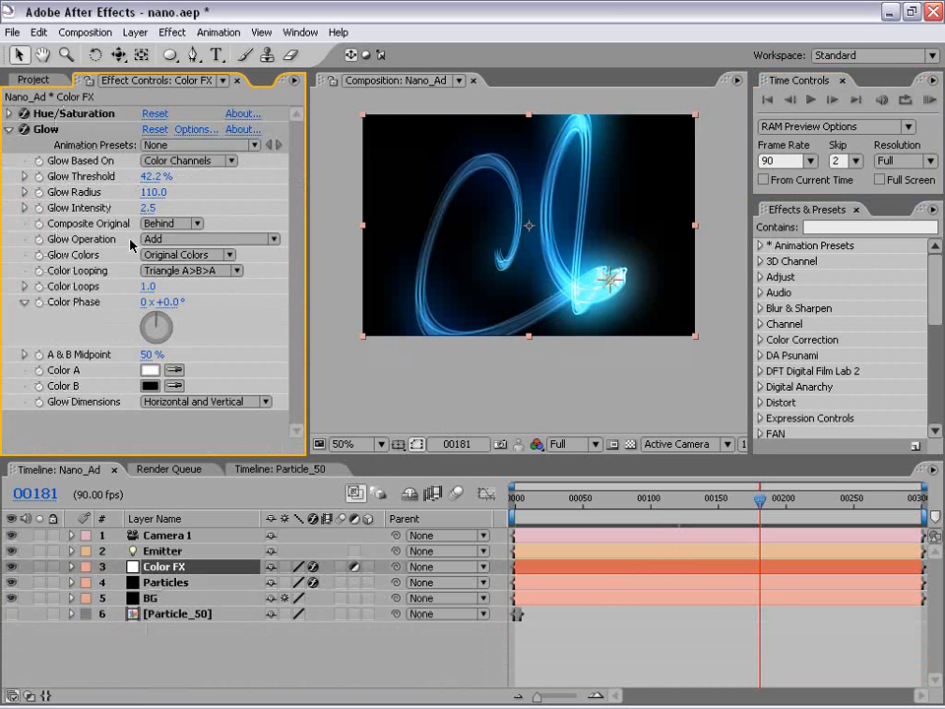
pyautogui.click(8, 114)
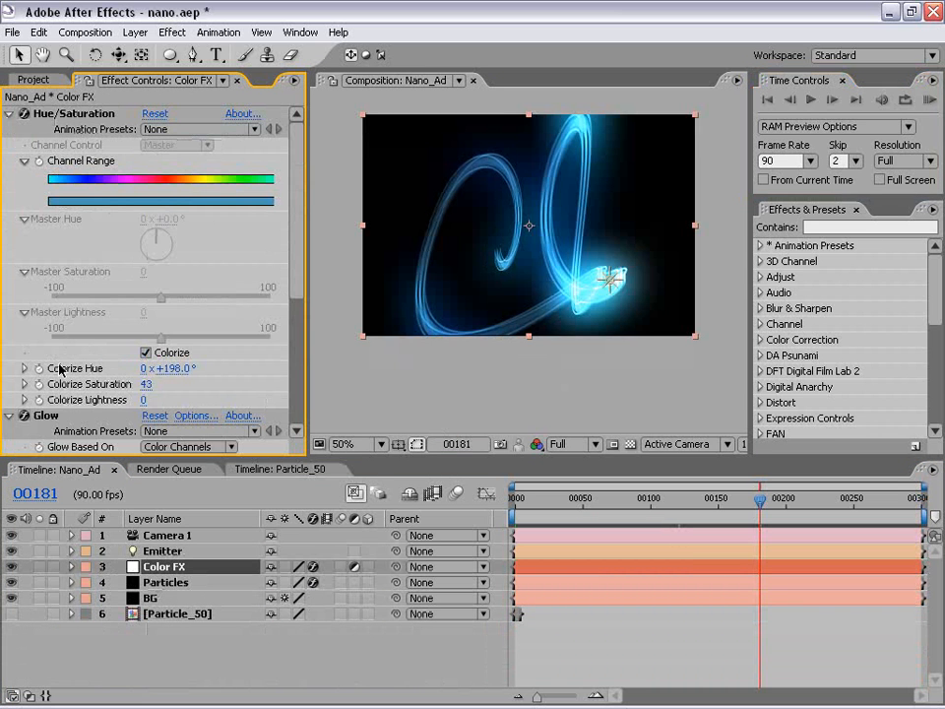
pyautogui.moveTo(166, 368); pyautogui.dragTo(5, 358)
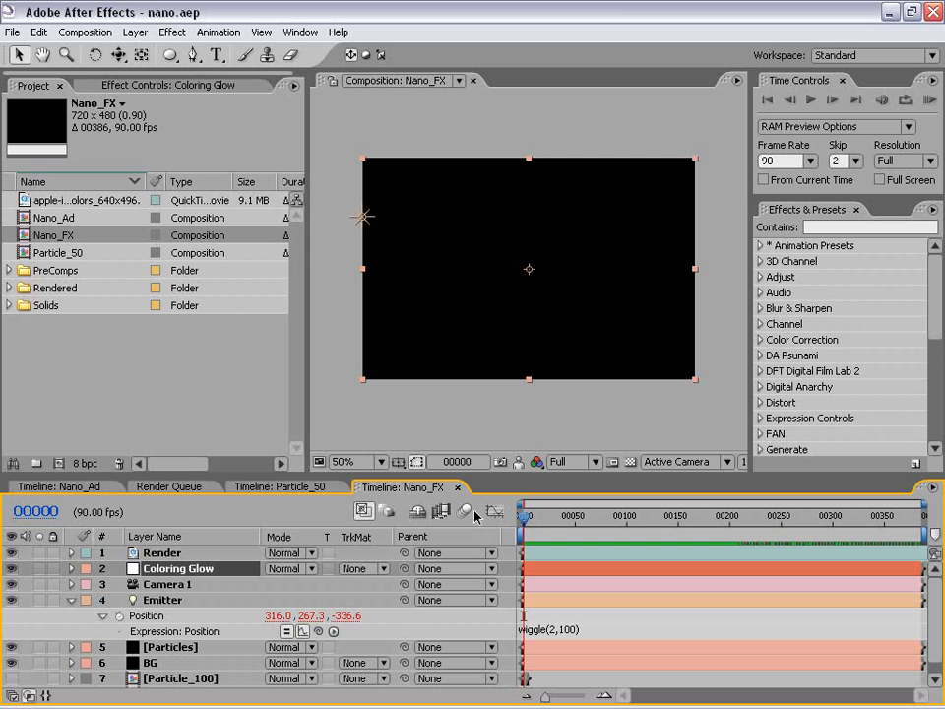
# Play back the finished orange streak animation in the Nano_FX composition.
pyautogui.press('space')
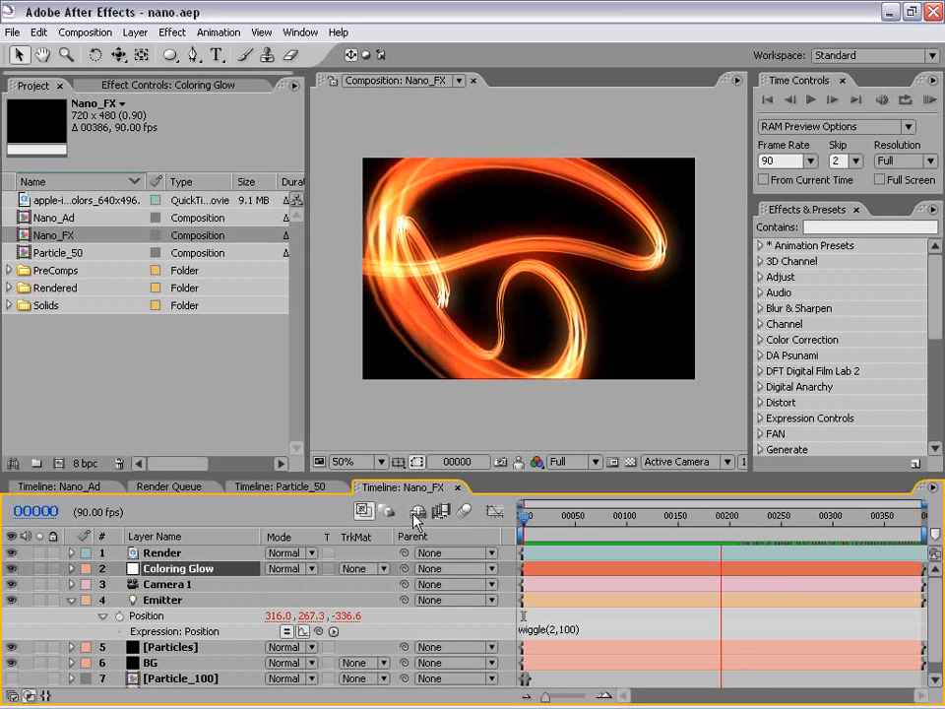